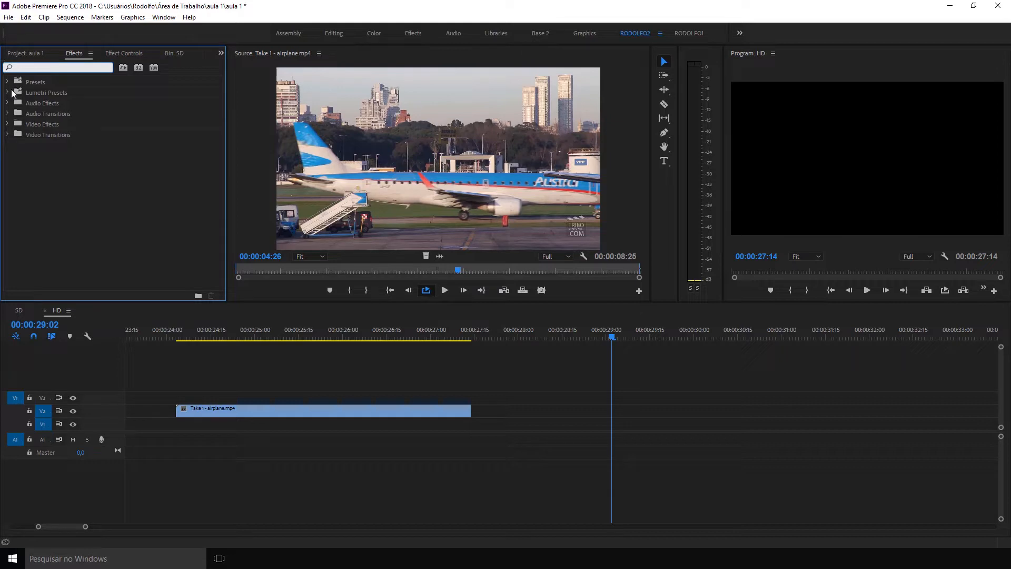
Expand the Video Effects folder, look through its effect categories, and park the playhead over the airplane clip.
left_click(8, 124)
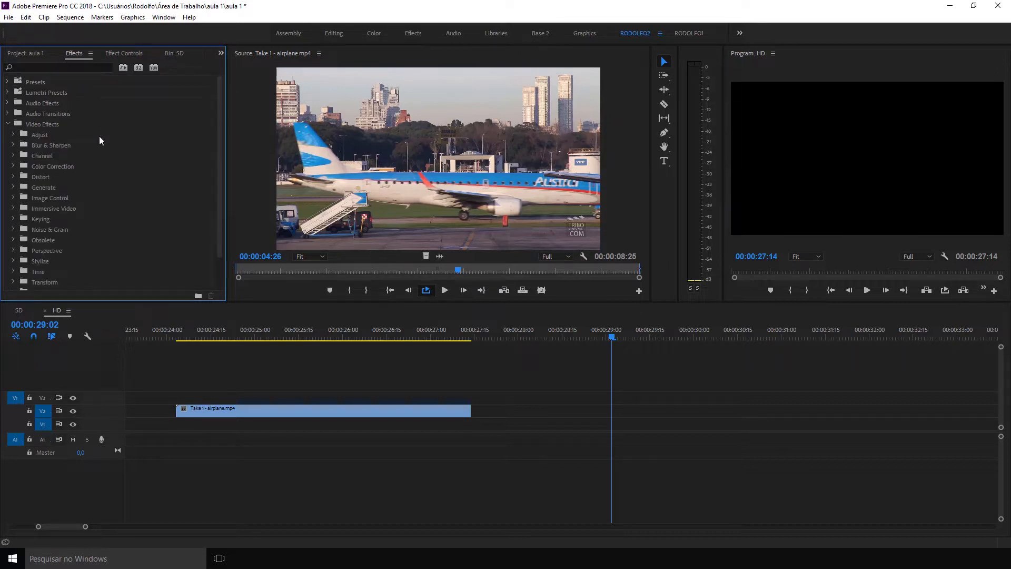
left_click_drag(221, 84, 216, 119)
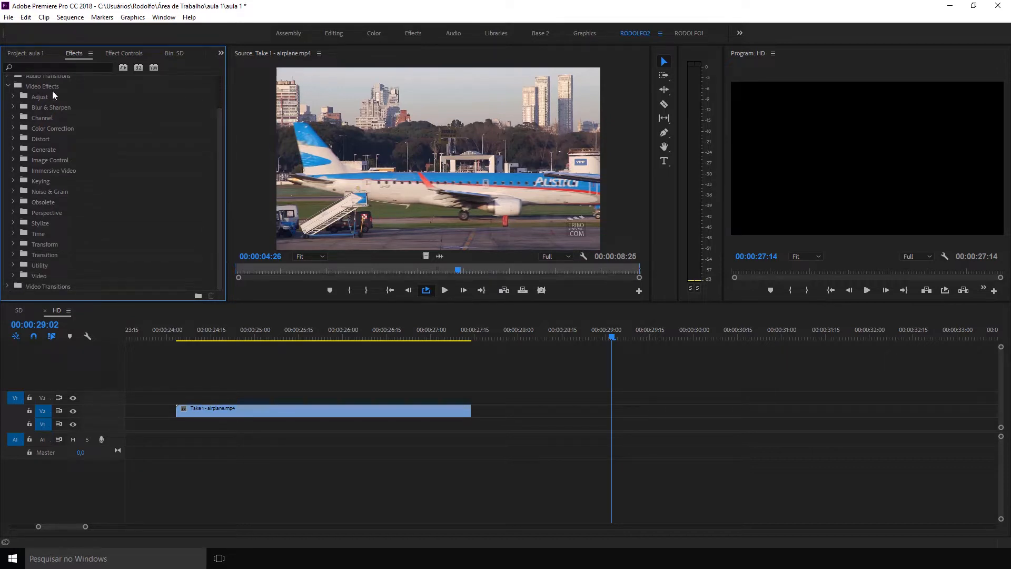
left_click(282, 331)
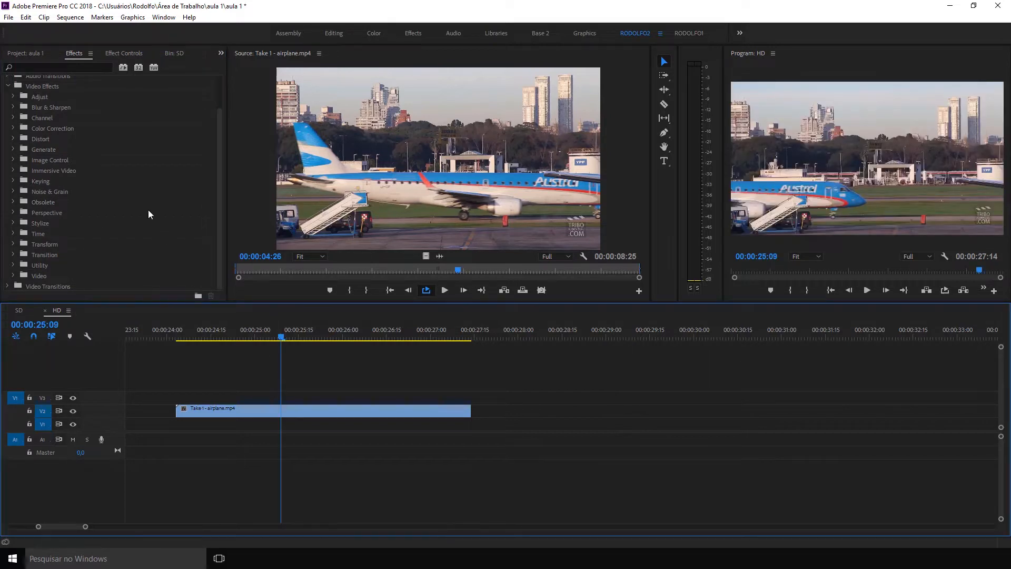
Delete the airplane clip from the HD sequence, and remove all bins, clips and sequences from the project.
left_click(14, 54)
left_click_drag(335, 385, 276, 416)
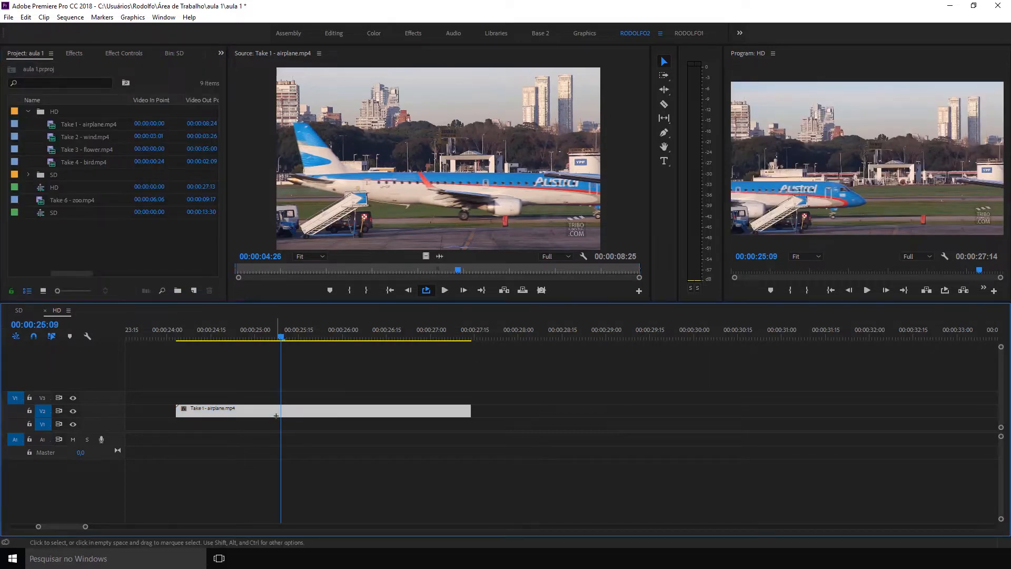
key("Delete")
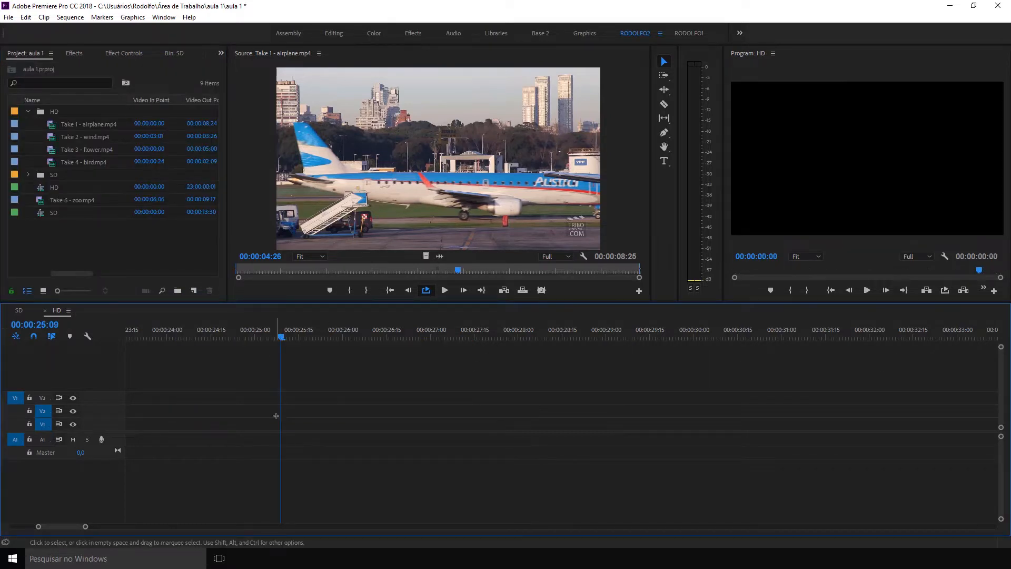
left_click(28, 111)
left_click(29, 113)
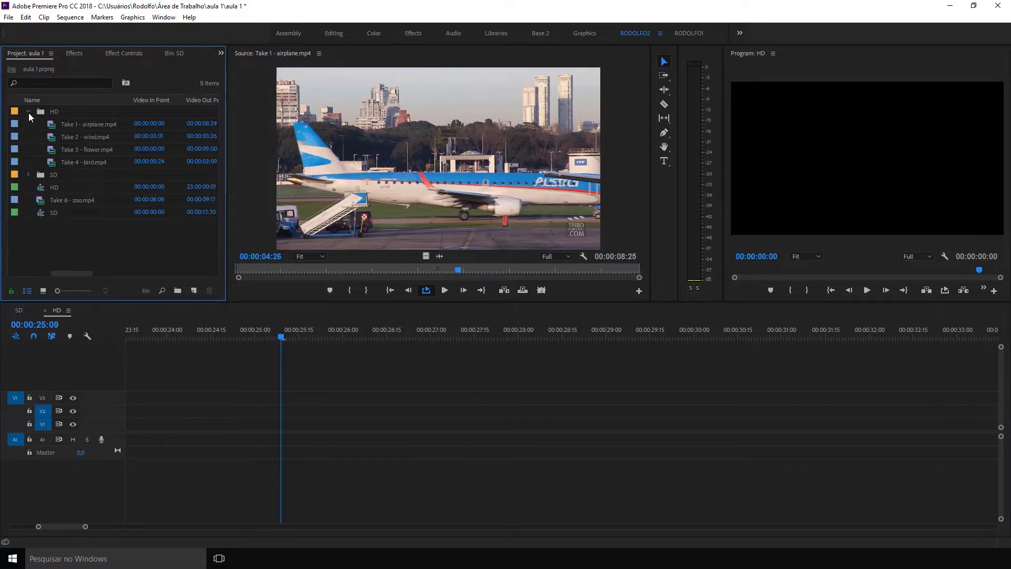
left_click_drag(90, 245, 19, 105)
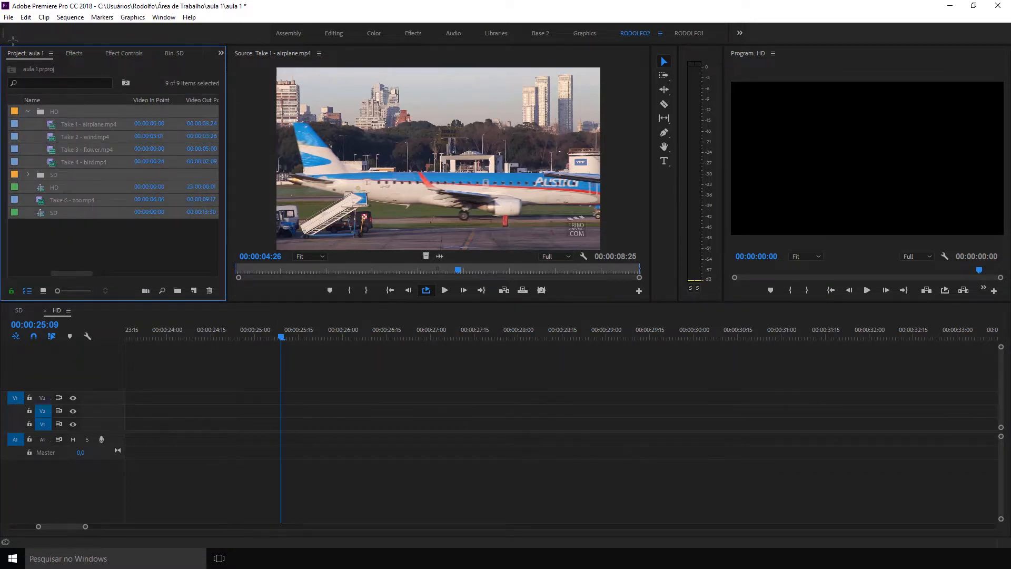
key("Delete")
Import all six clips from the HD folder, Take 1 - airplane through Take 6 - zoo, and display the project items as thumbnails.
double_click(118, 132)
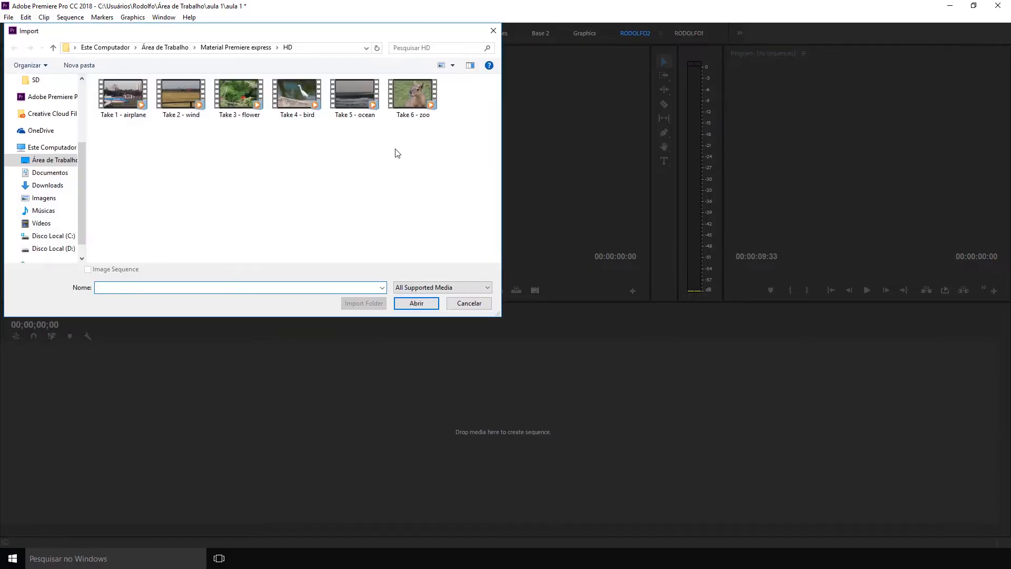
left_click_drag(441, 152, 89, 74)
key("Return")
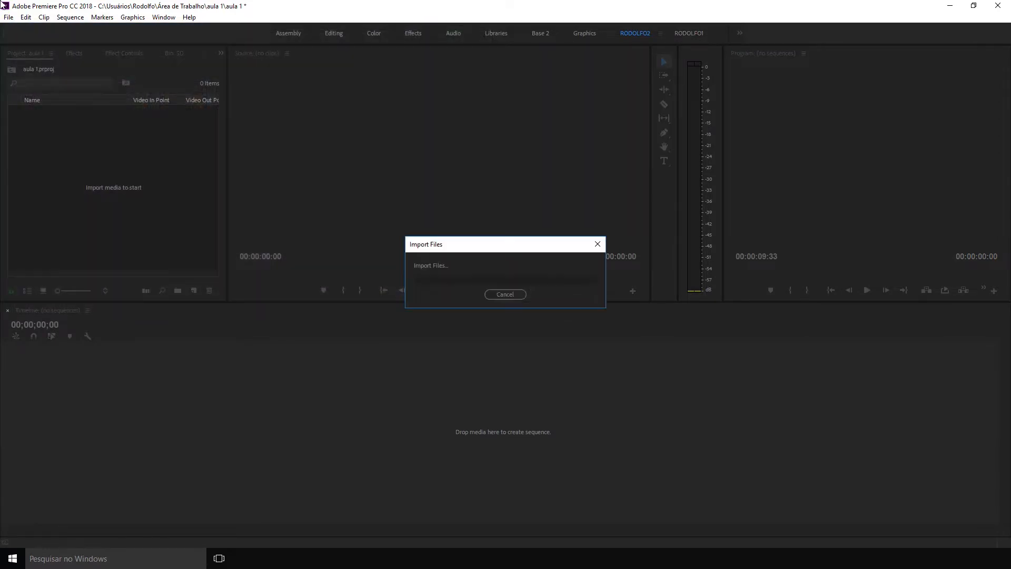
left_click(93, 212)
left_click(77, 149)
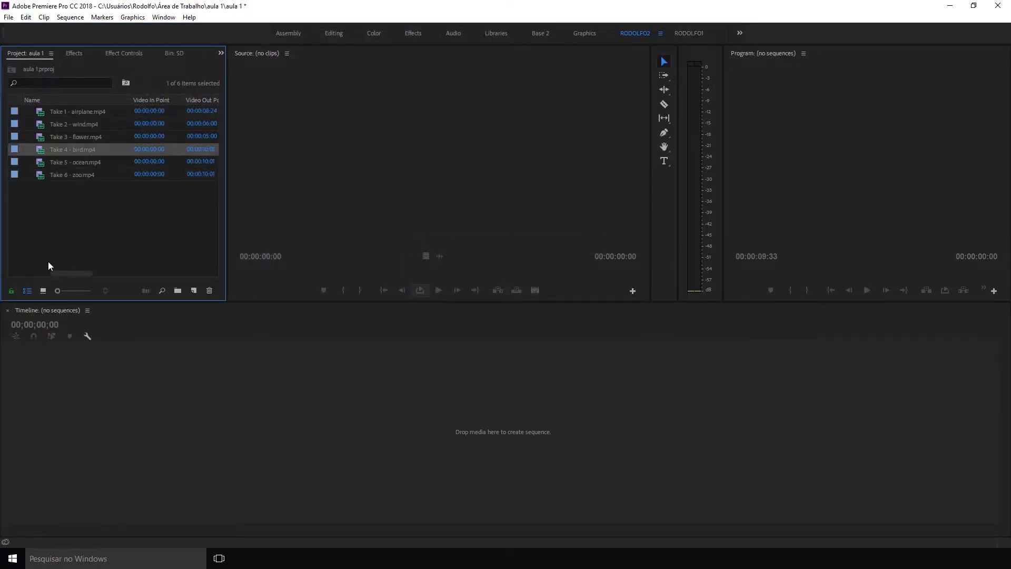
left_click(43, 290)
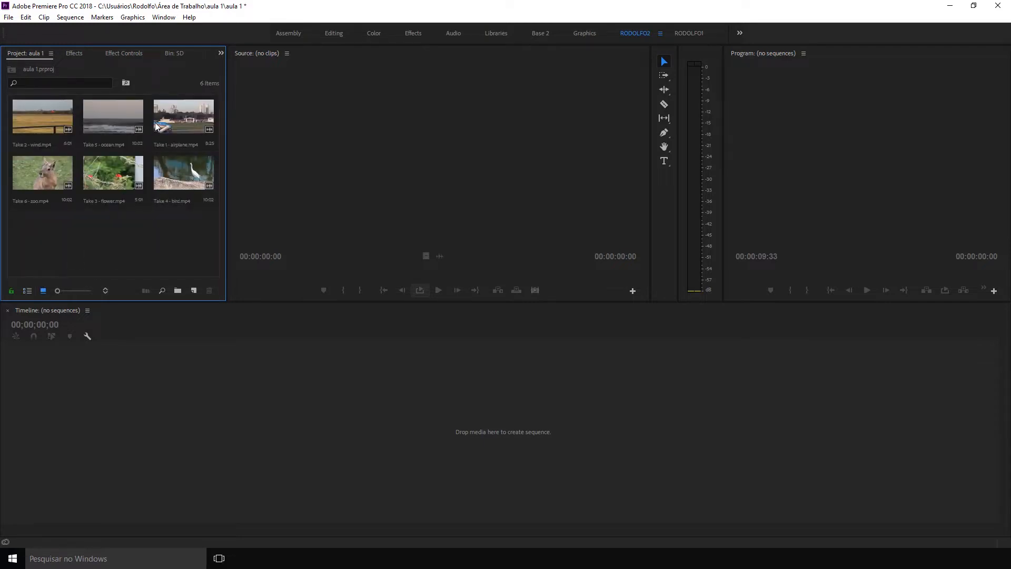
Create a new sequence from Take 3 - flower.mp4 and scrub through its first seconds.
left_click(112, 177)
left_click_drag(195, 291, 195, 293)
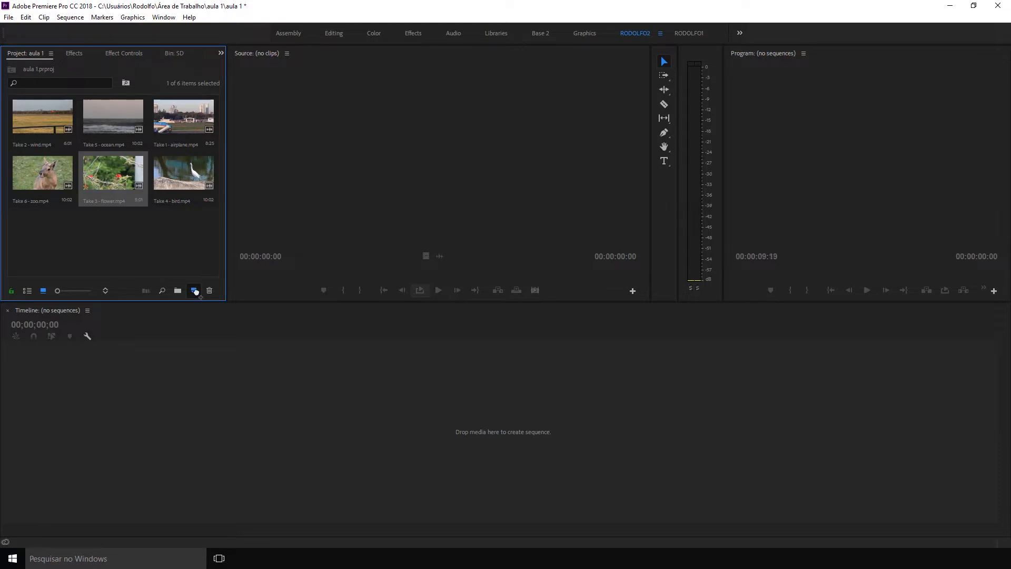
left_click_drag(210, 336, 236, 330)
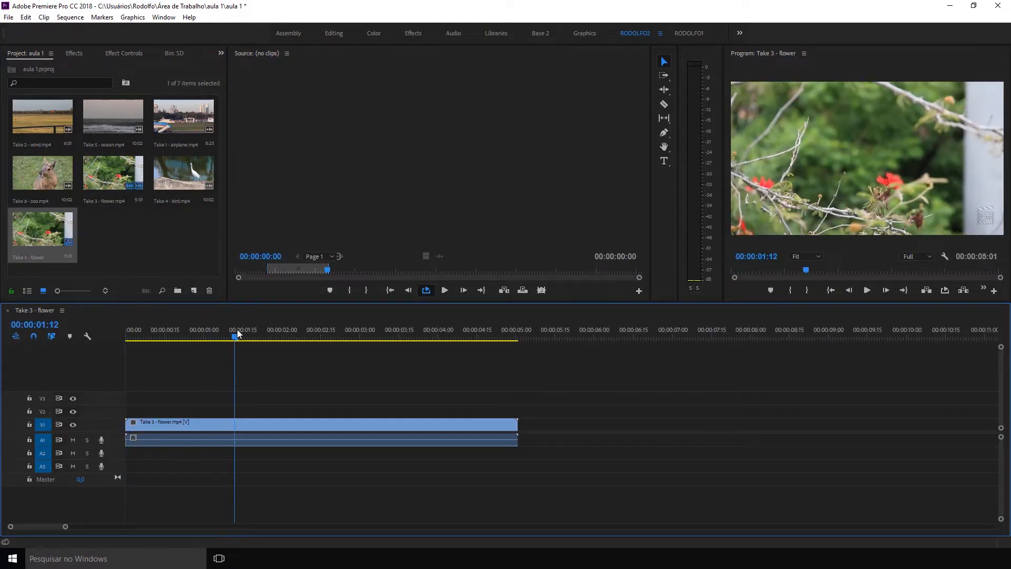
Delete all empty video and audio tracks from the Take 3 - flower sequence.
right_click(93, 424)
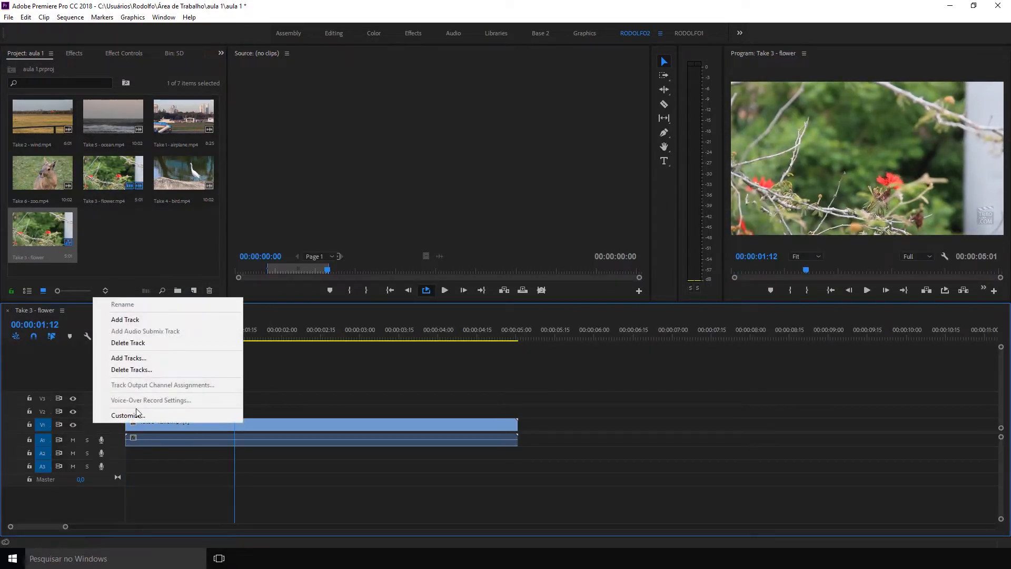
left_click(126, 373)
left_click(451, 228)
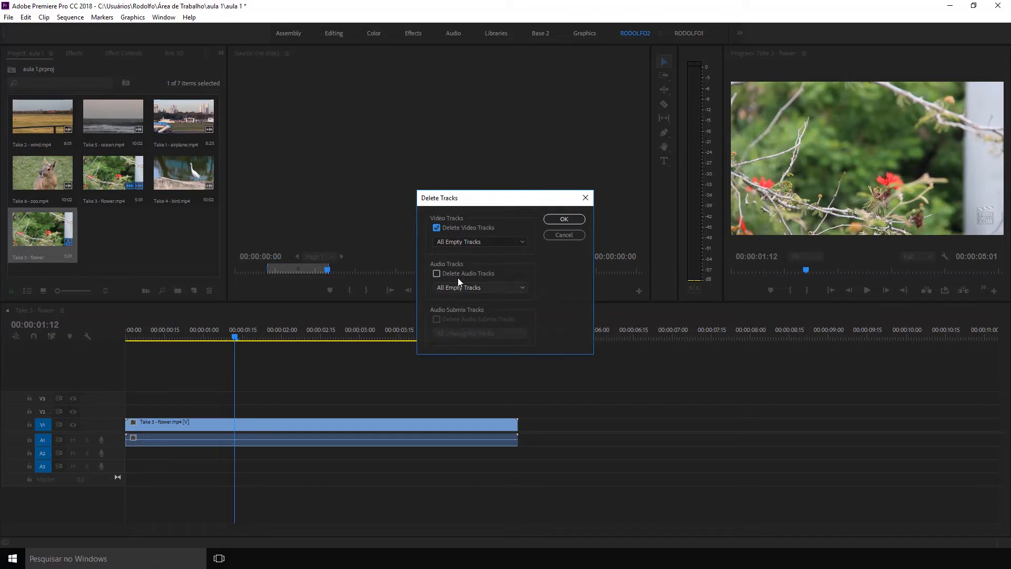
left_click(468, 274)
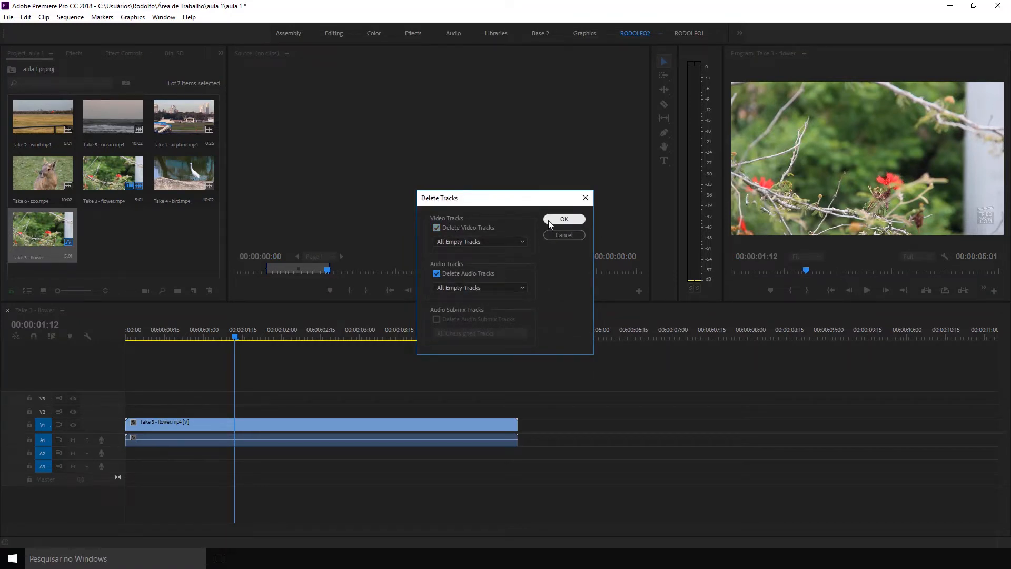
left_click(564, 219)
left_click(292, 332)
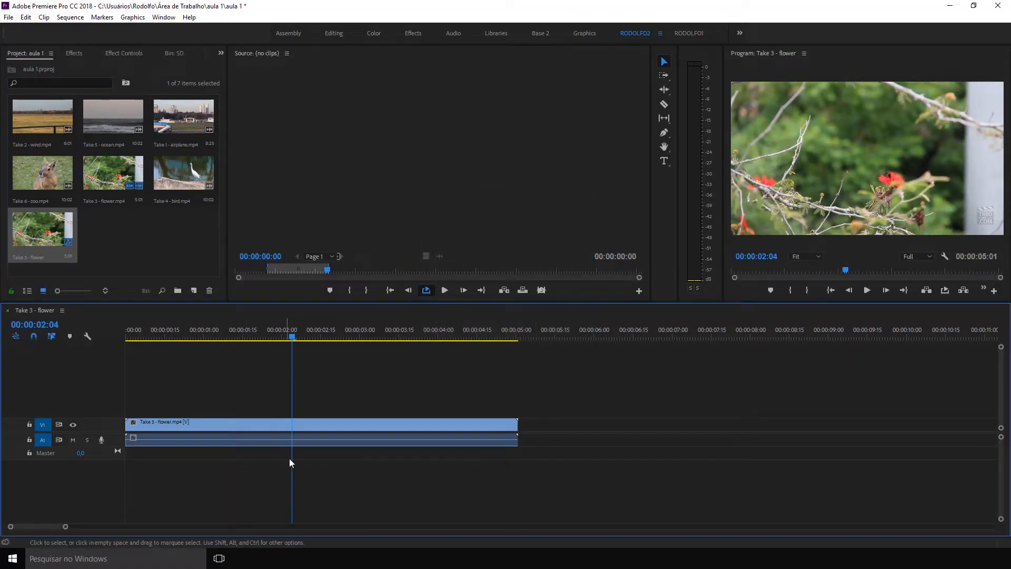
Unlink the flower clip's audio from its video and delete the audio from track A1.
right_click(299, 441)
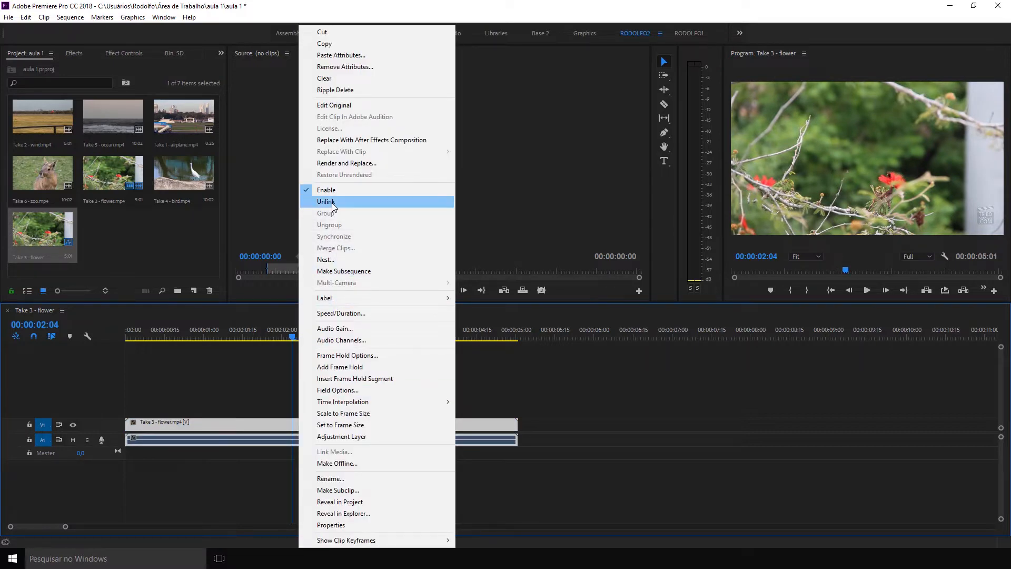
left_click(369, 202)
left_click(360, 442)
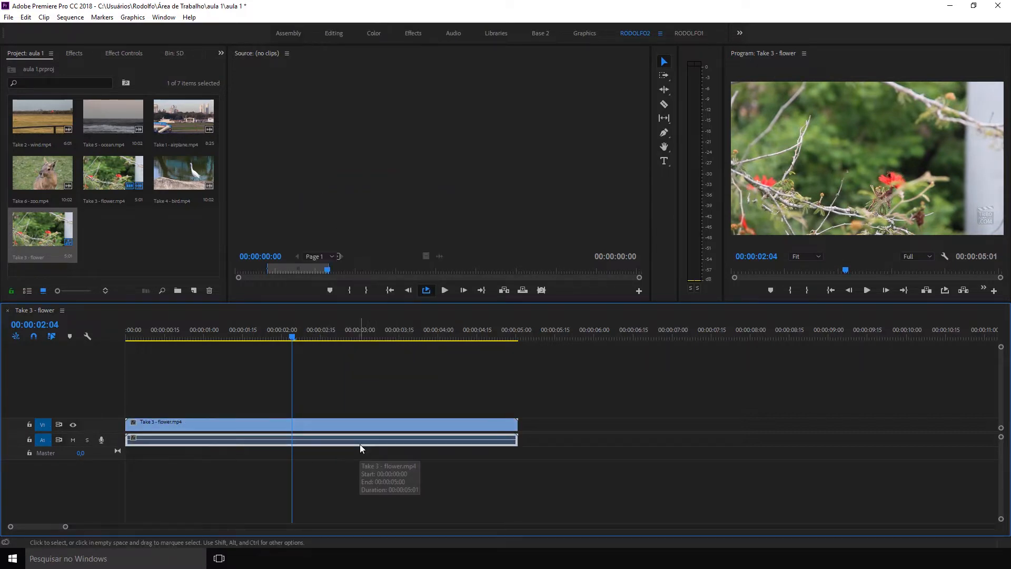
key("Delete")
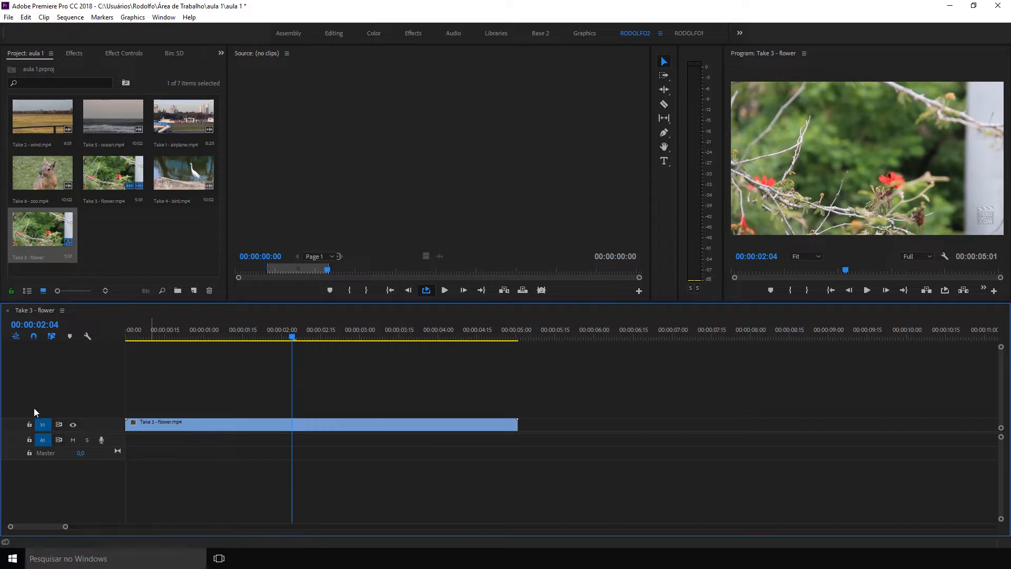
Scrub back through the flower clip and briefly play it from the start of the sequence.
left_click_drag(274, 337, 223, 331)
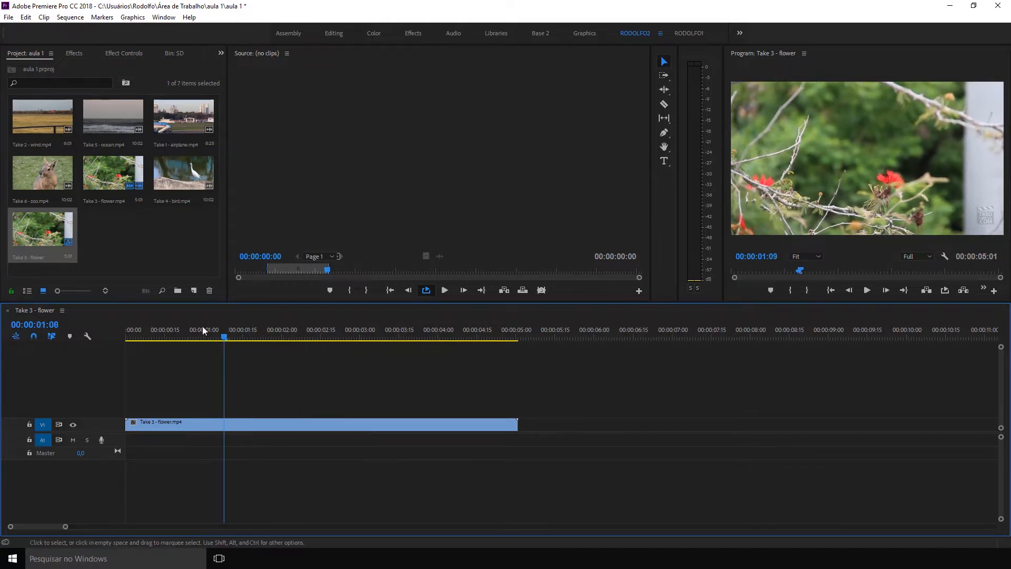
key("Home")
key("space")
key("space")
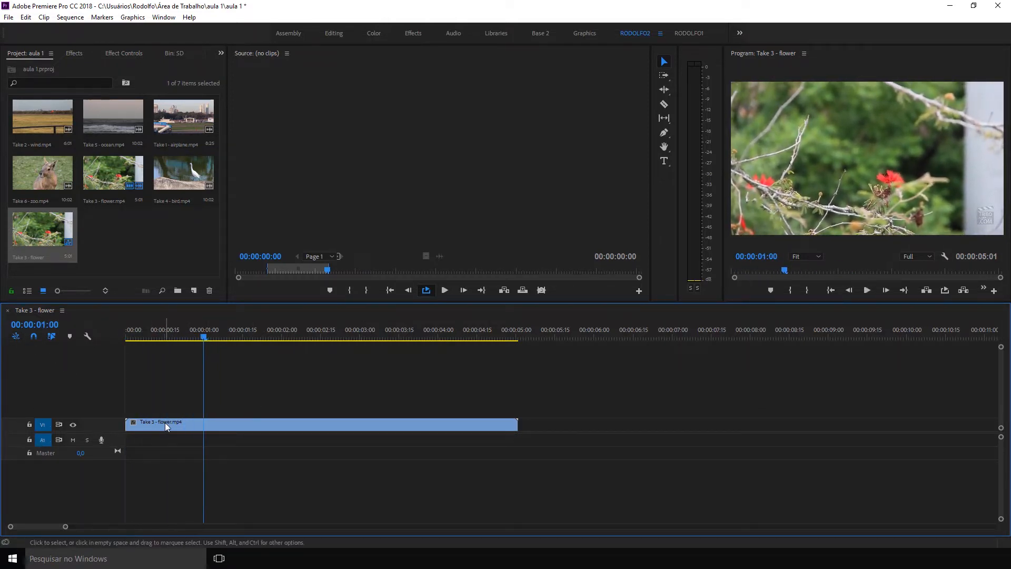
Move the flower clip about 16 frames later on V1, and ripple-delete the gap in front of it.
left_click_drag(169, 423, 210, 422)
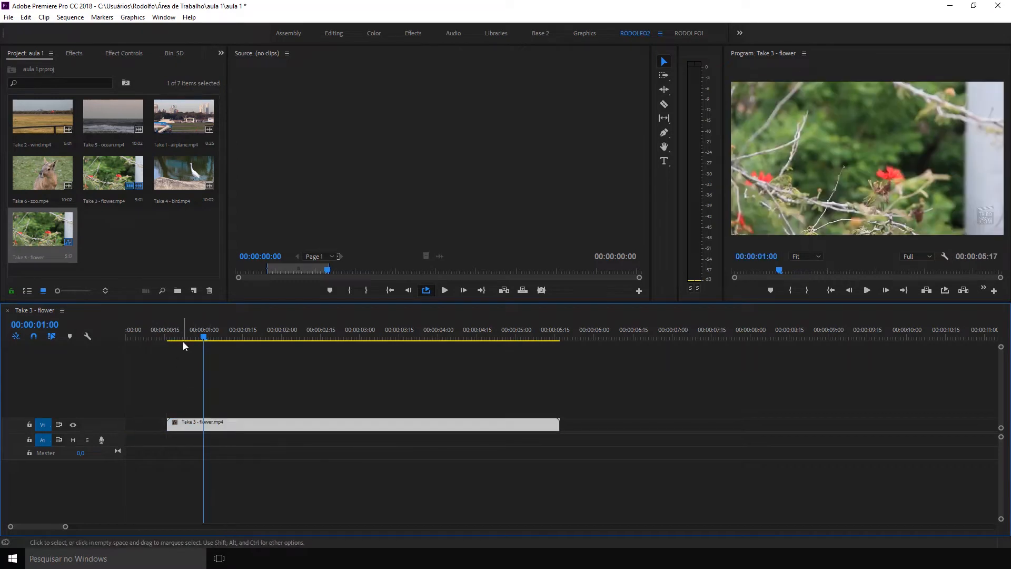
key("Home")
left_click(169, 331)
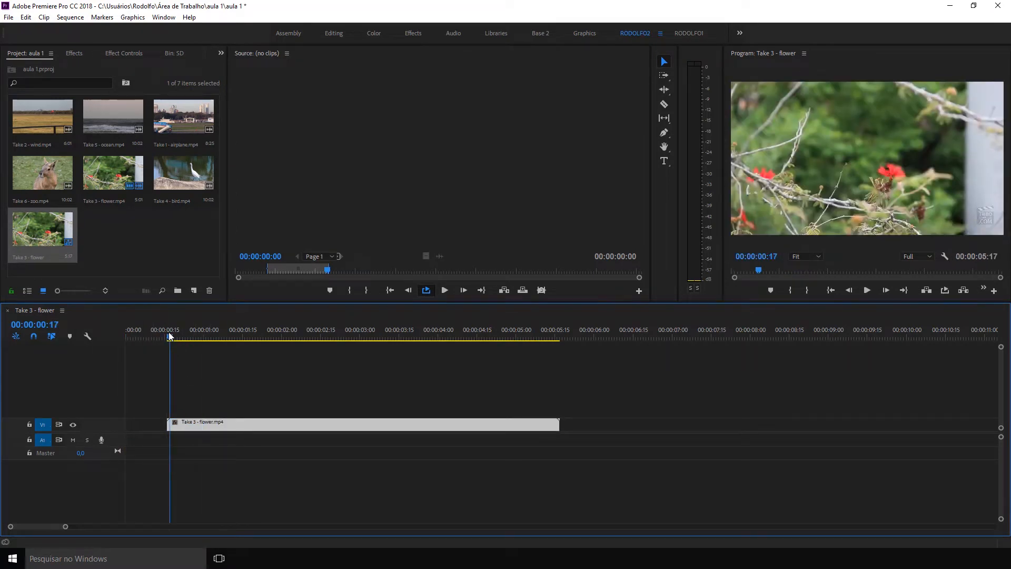
right_click(152, 426)
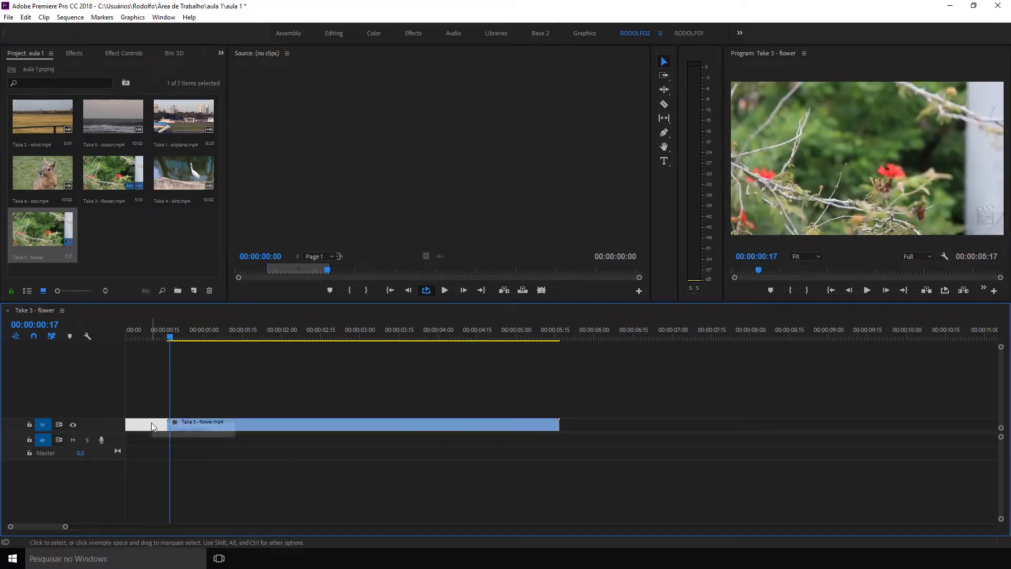
left_click(188, 430)
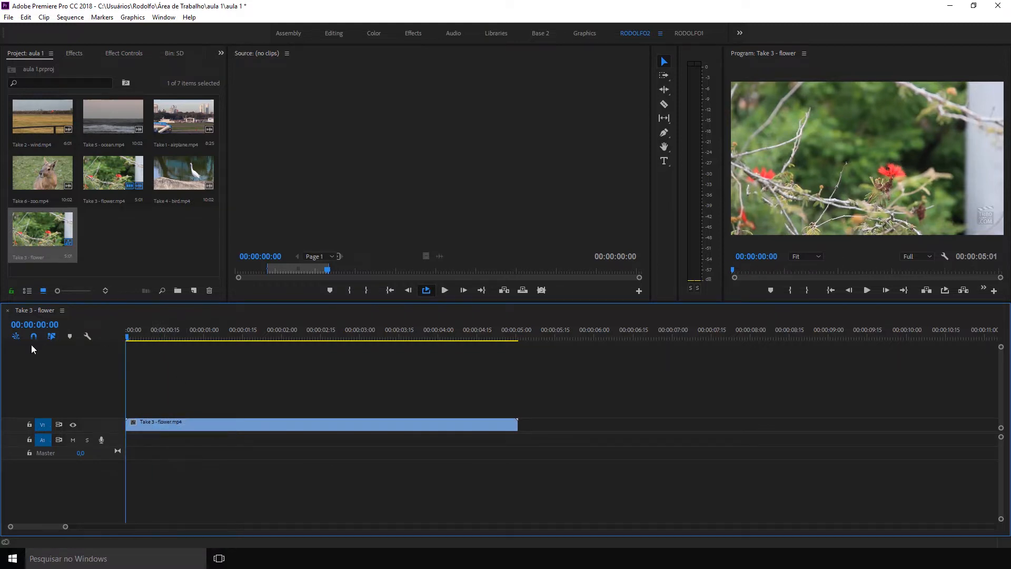
Jump between points in the flower sequence, return to its beginning and play its first two seconds.
left_click(178, 336)
left_click_drag(178, 337, 1, 352)
left_click(403, 338)
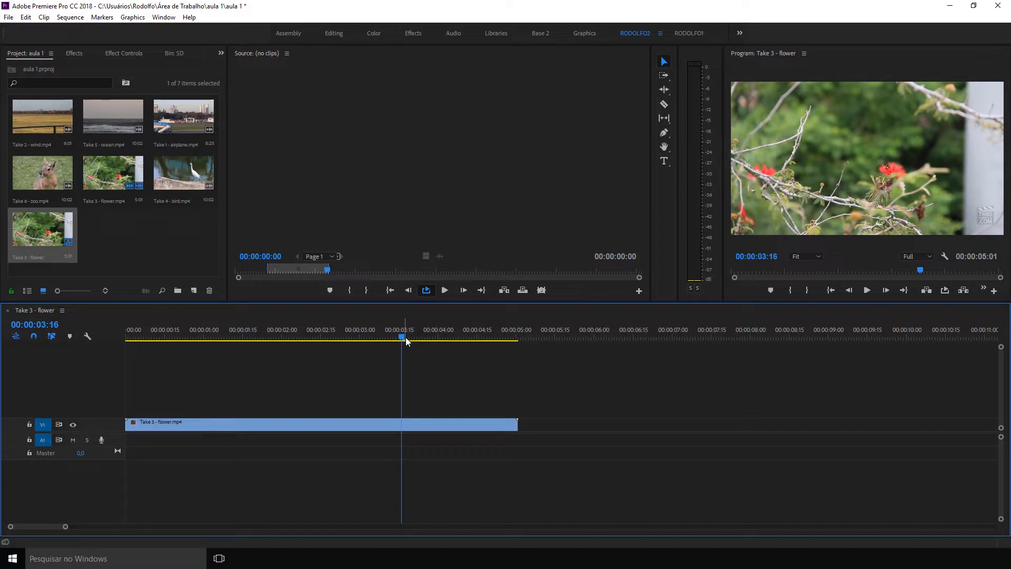
key("Home")
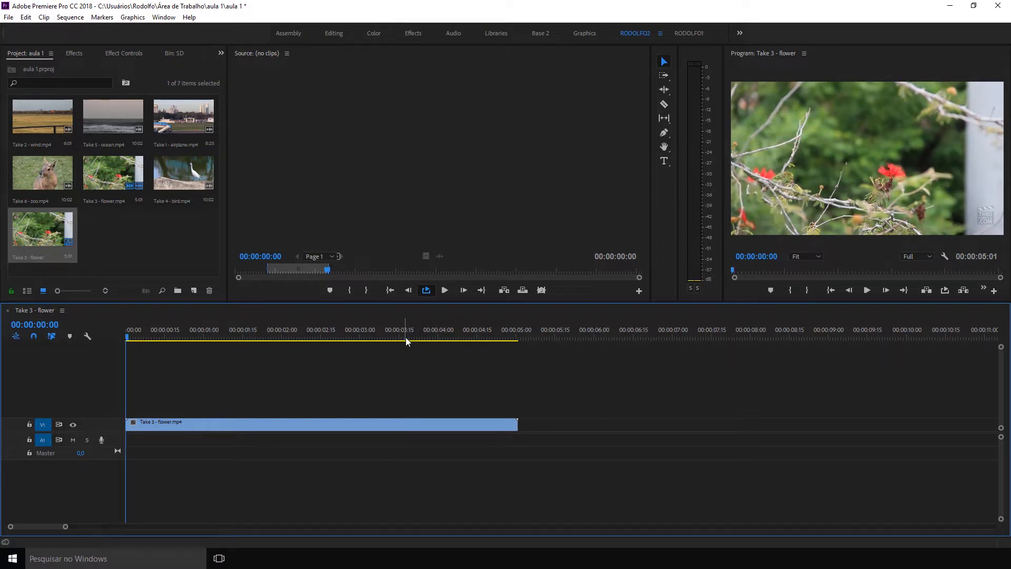
key("space")
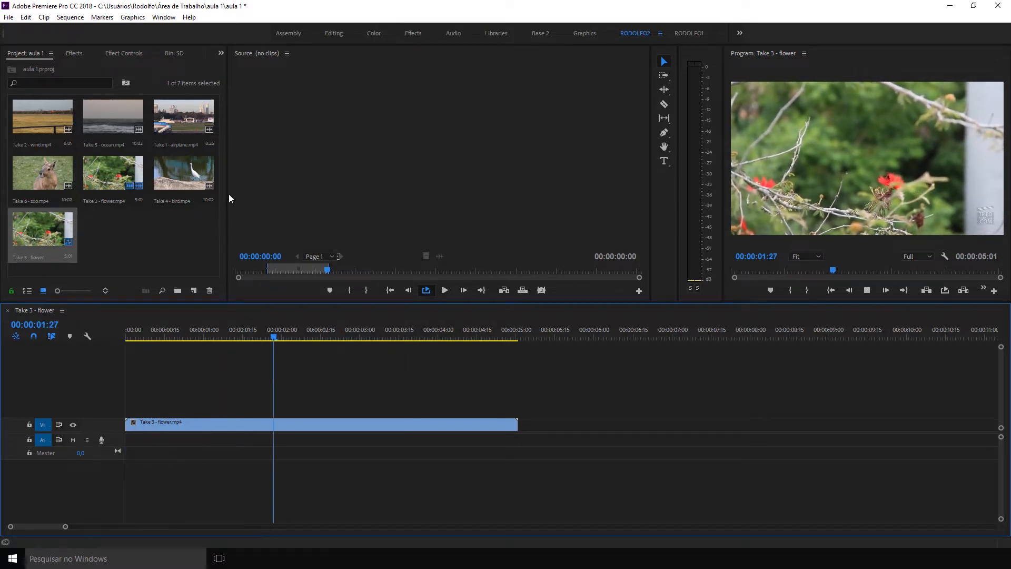
key("space")
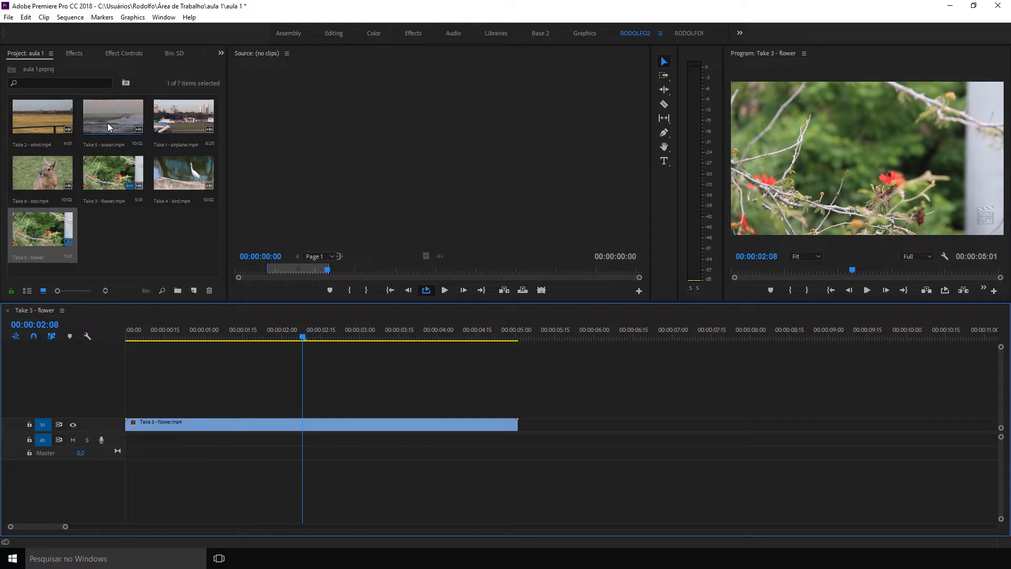
Open Take 5 - ocean.mp4 as the source and place only its video on V1 at about 6 seconds, leaving a gap after the flower clip.
left_click_drag(108, 123, 150, 125)
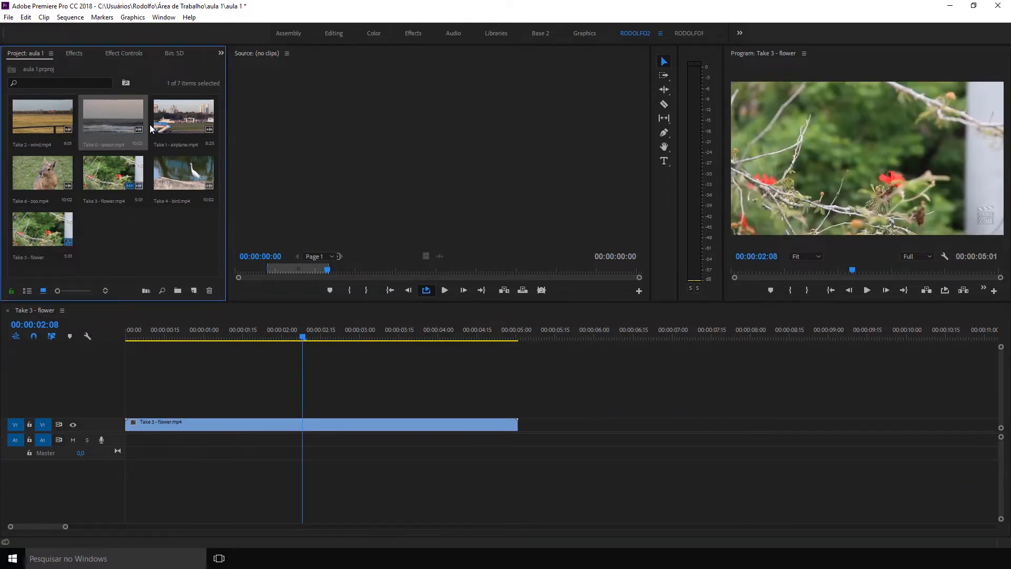
double_click(126, 124)
left_click_drag(440, 257, 589, 419)
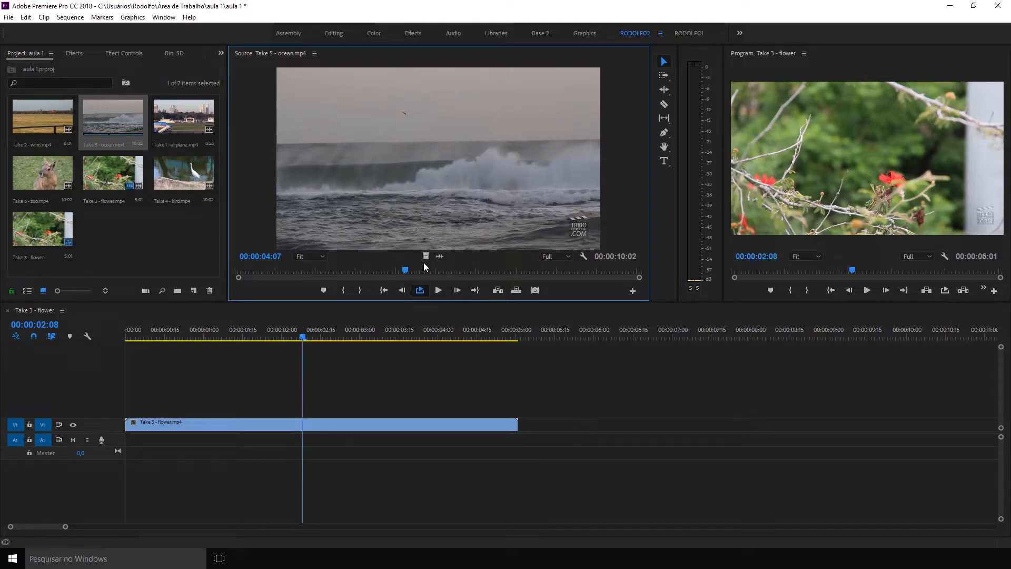
left_click_drag(425, 256, 589, 424)
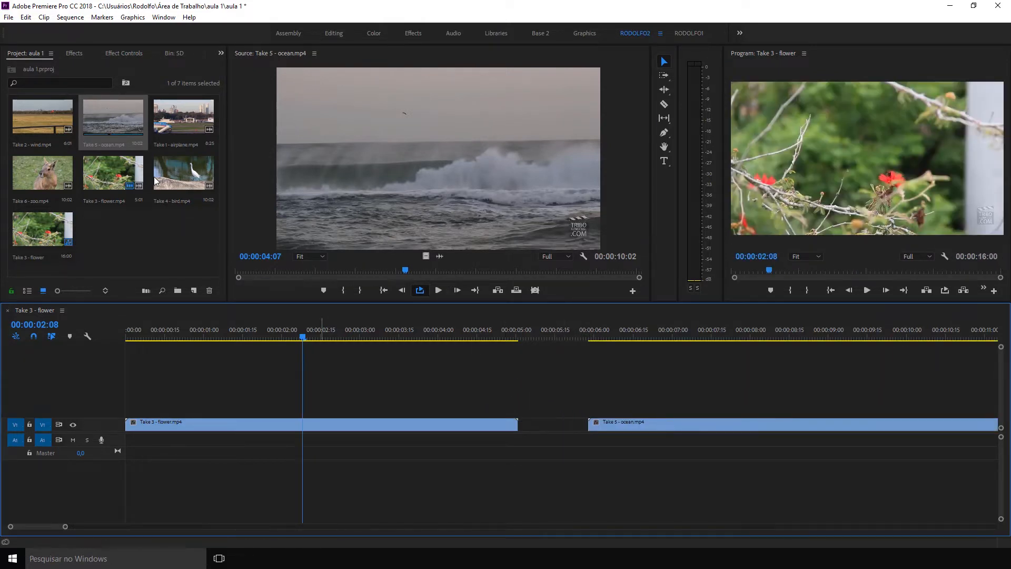
Open Take 6 - zoo.mp4 as the source and place only its video on V1 at about 17 seconds, leaving a gap after the ocean clip.
key("minus")
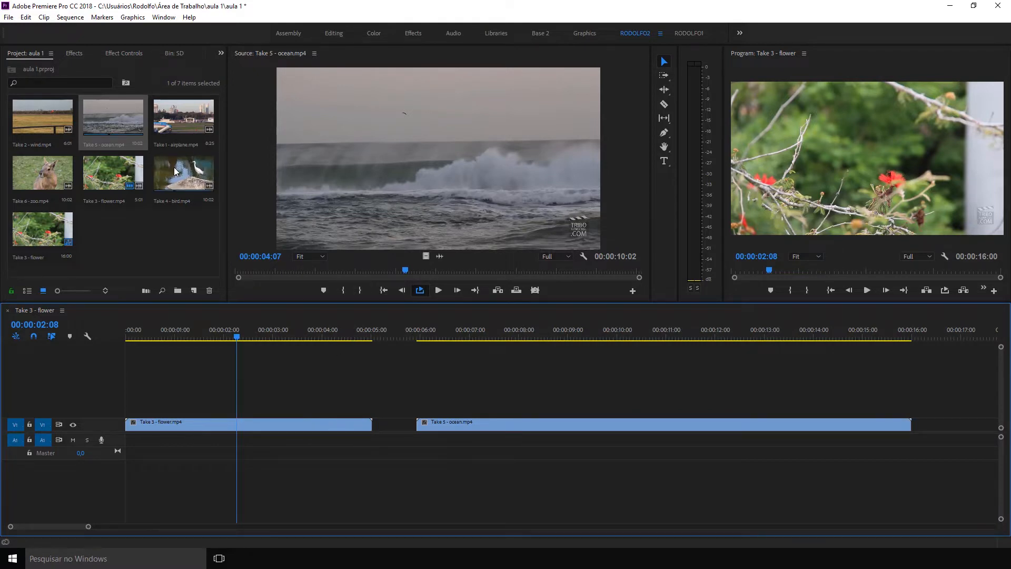
left_click(47, 180)
double_click(48, 180)
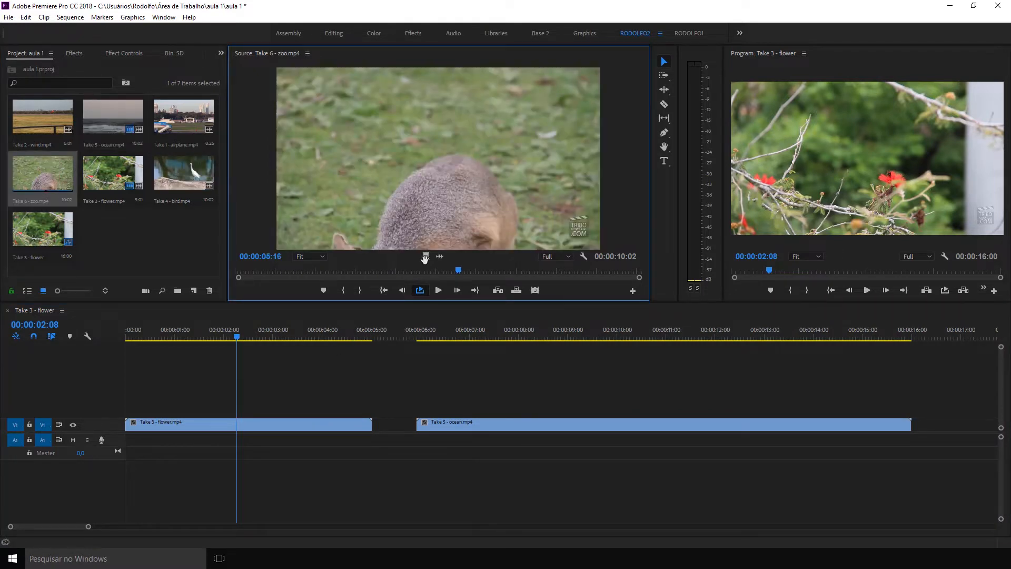
left_click_drag(425, 256, 955, 421)
key("minus")
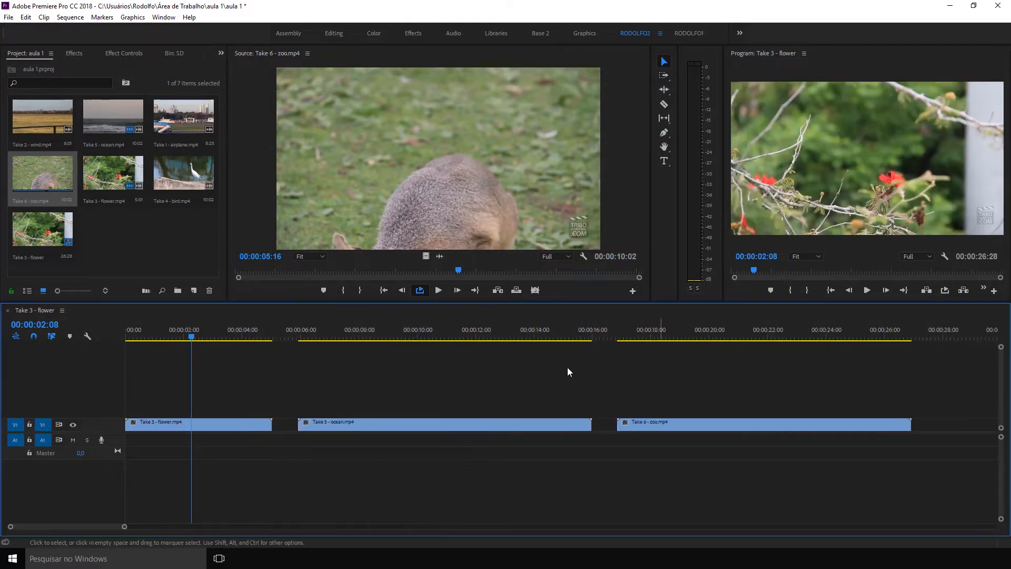
Open Take 4 - bird.mp4 as the source and place only its video on V1 at about 28.5 seconds, leaving a gap after the zoo clip.
double_click(183, 173)
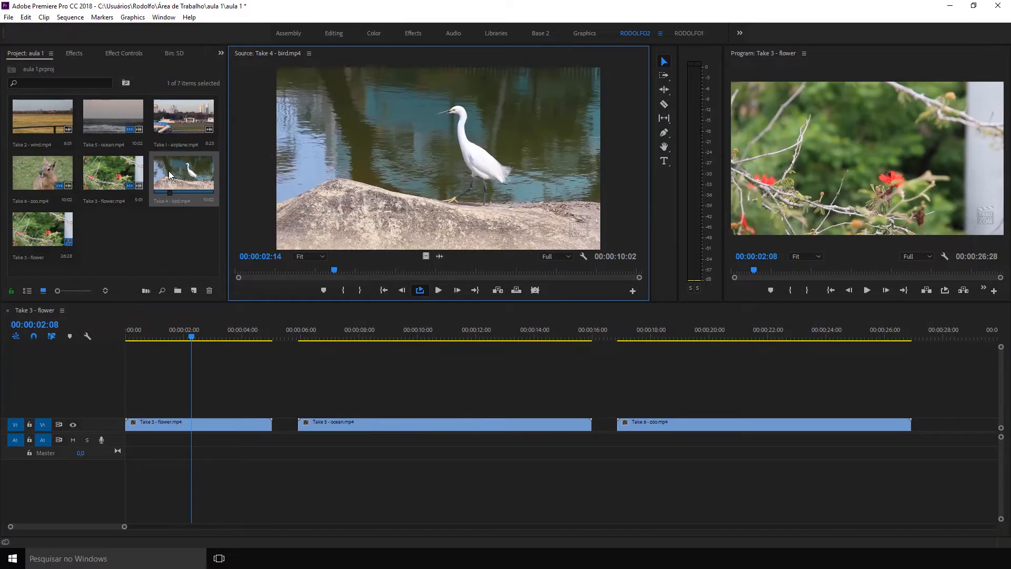
left_click_drag(425, 256, 961, 422)
key("minus")
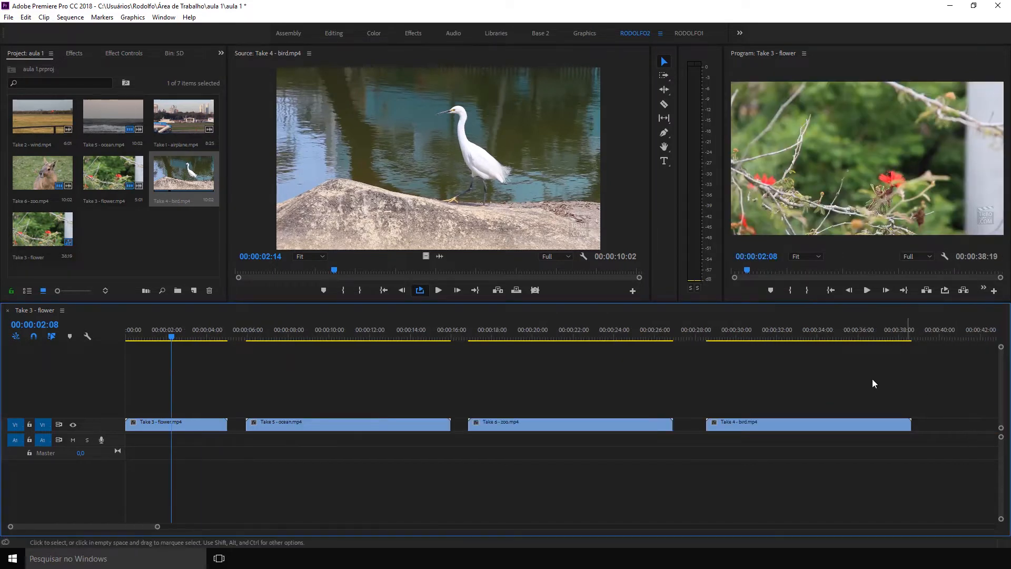
Move the playhead to 00:00:02:18 in the flower clip, and look over the effect controls and the list of available effects.
mouse_move(173, 330)
left_mouse_down()
mouse_move(142, 329)
mouse_move(179, 332)
left_mouse_up()
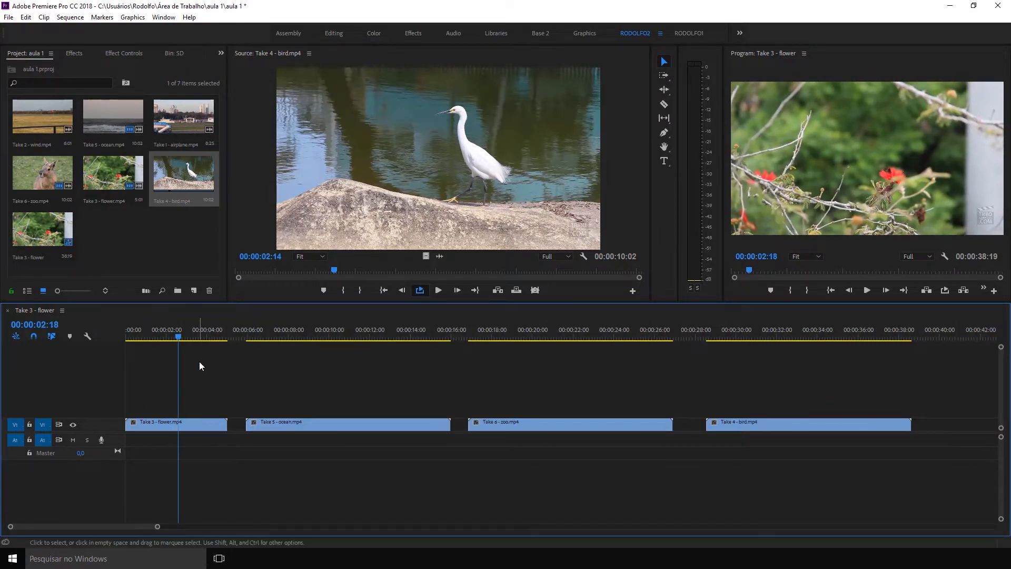
left_click(125, 52)
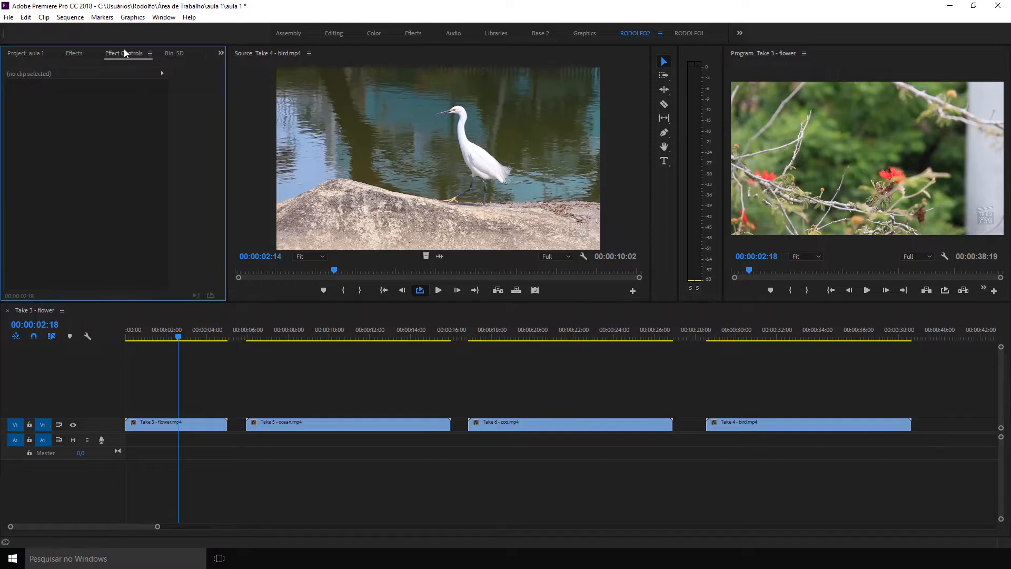
left_click(75, 54)
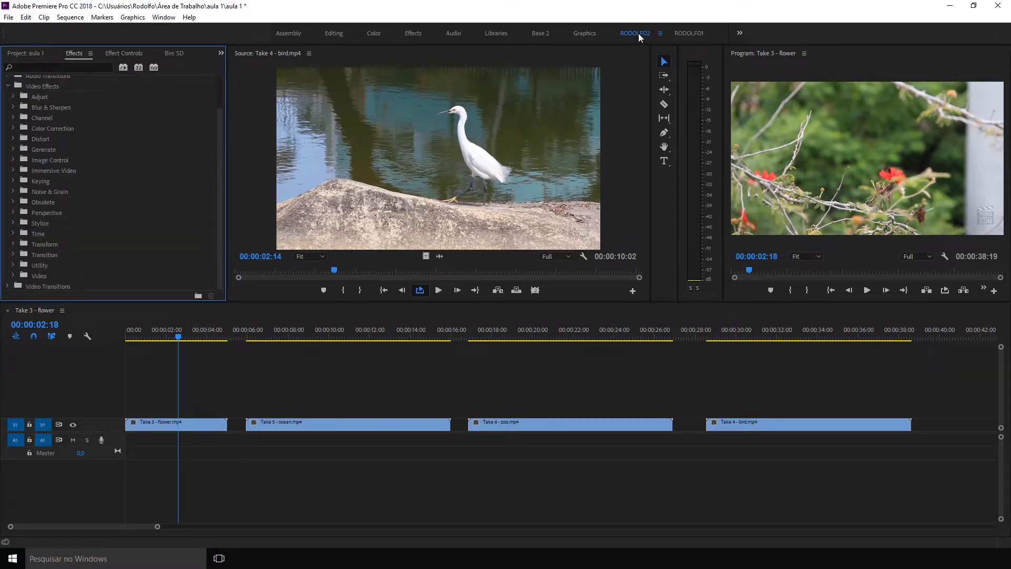
Switch to the other custom workspace, the one with the wide project area and no source monitor.
left_click(696, 34)
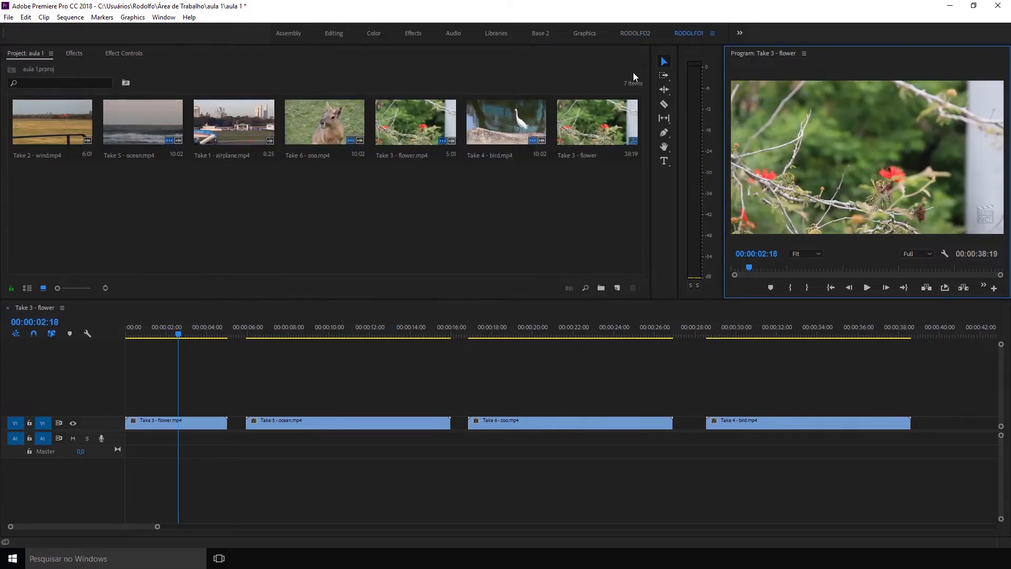
left_click(555, 235)
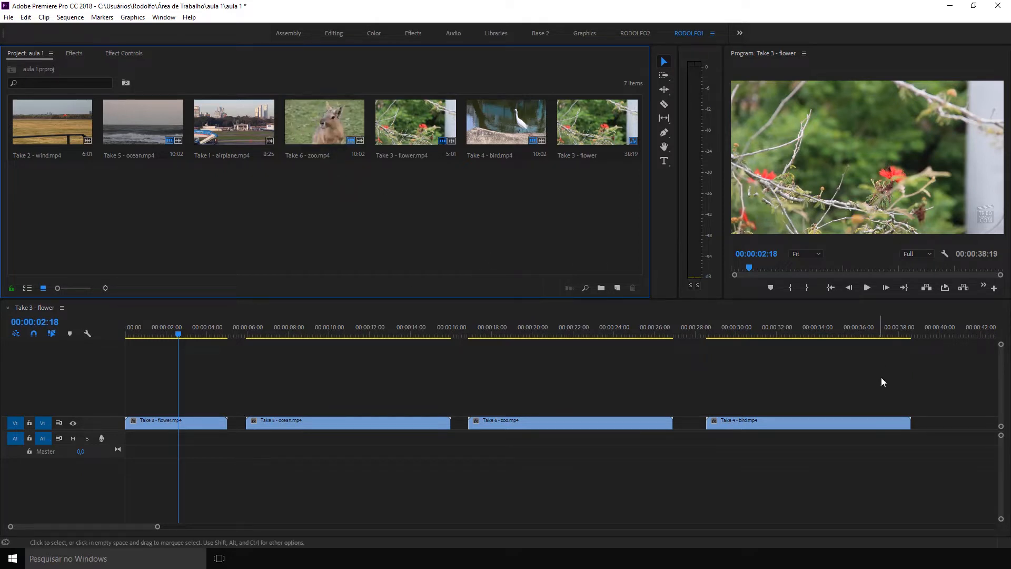
left_click(655, 361)
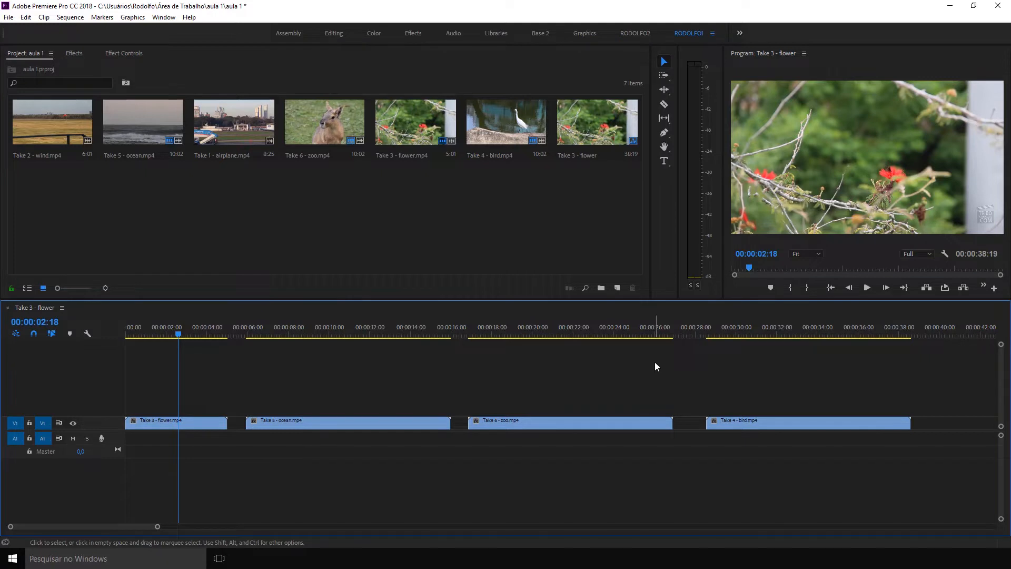
Place Take 1 - airplane.mp4 with its audio at about 1:45, far after the bird clip, and view its frame at 00:01:50:10.
key("minus")
key("minus")
key("minus")
left_click(350, 216)
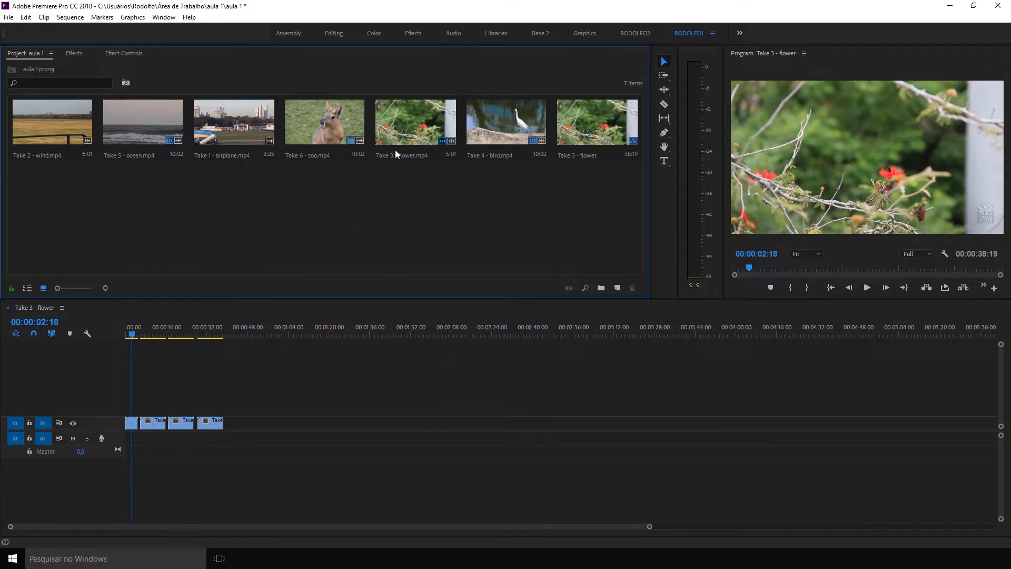
left_click_drag(241, 140, 399, 435)
left_click(406, 329)
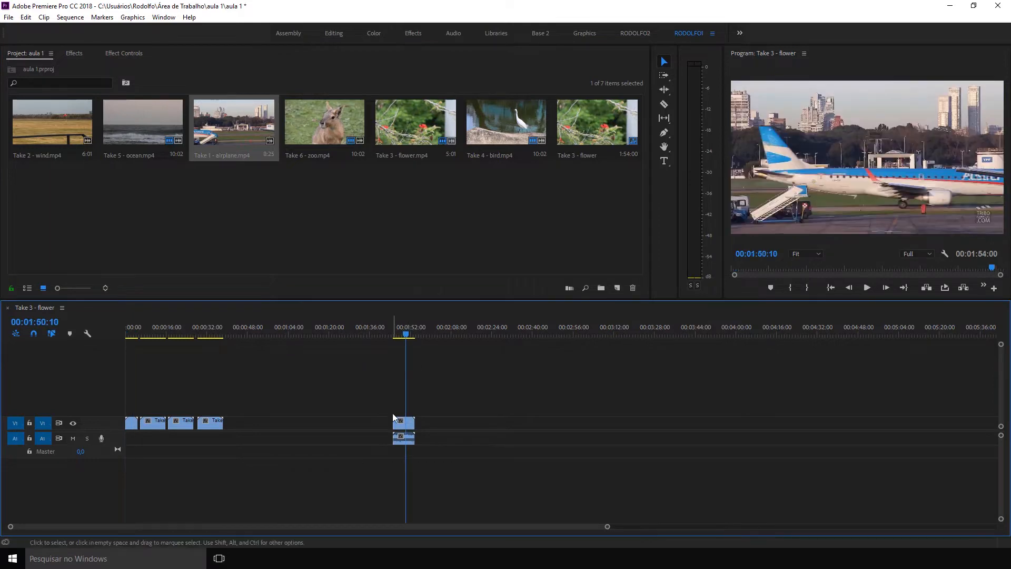
Switch back and forth between the two custom workspaces to compare their layouts.
left_click(637, 32)
left_click(693, 36)
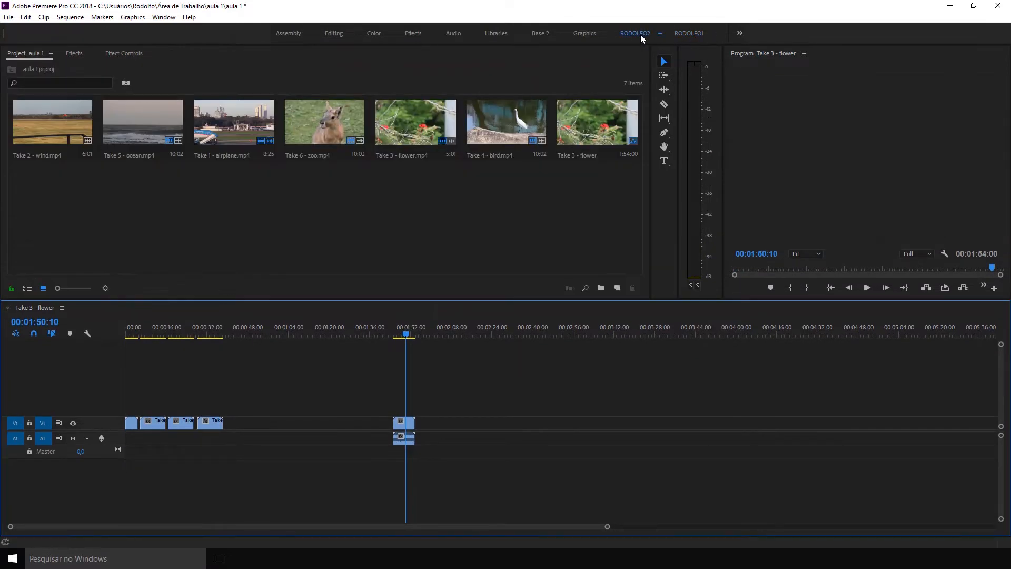
left_click(639, 34)
left_click(690, 33)
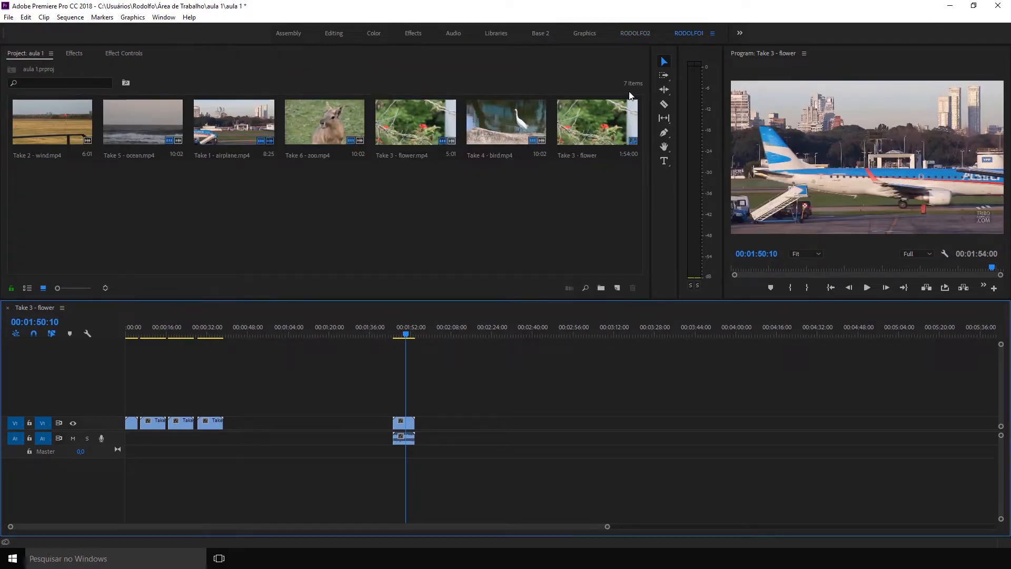
Delete the airplane clip's video and audio from the sequence, and fit the remaining clips in the timeline.
left_click_drag(440, 402, 408, 449)
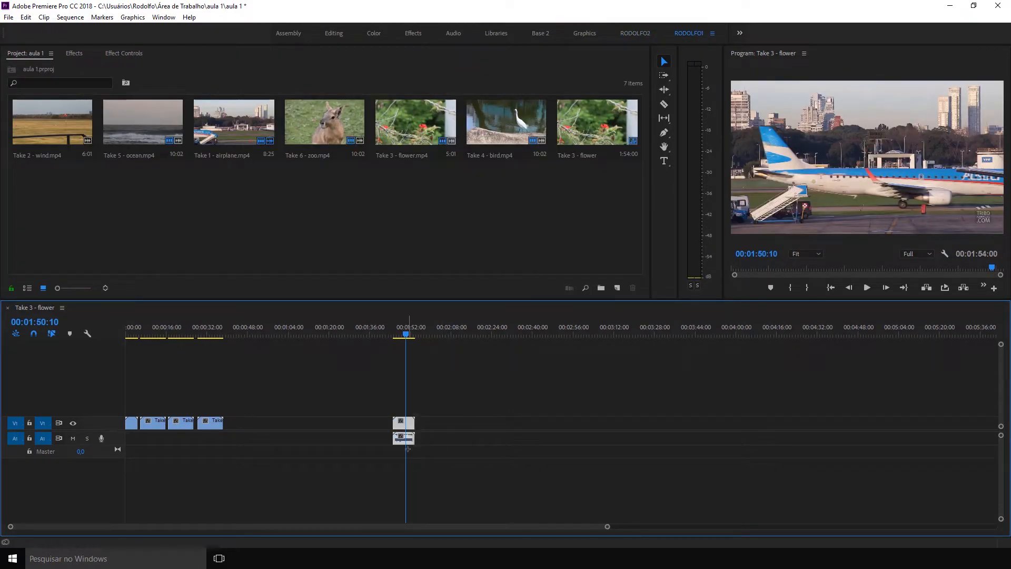
key("Delete")
key("backslash")
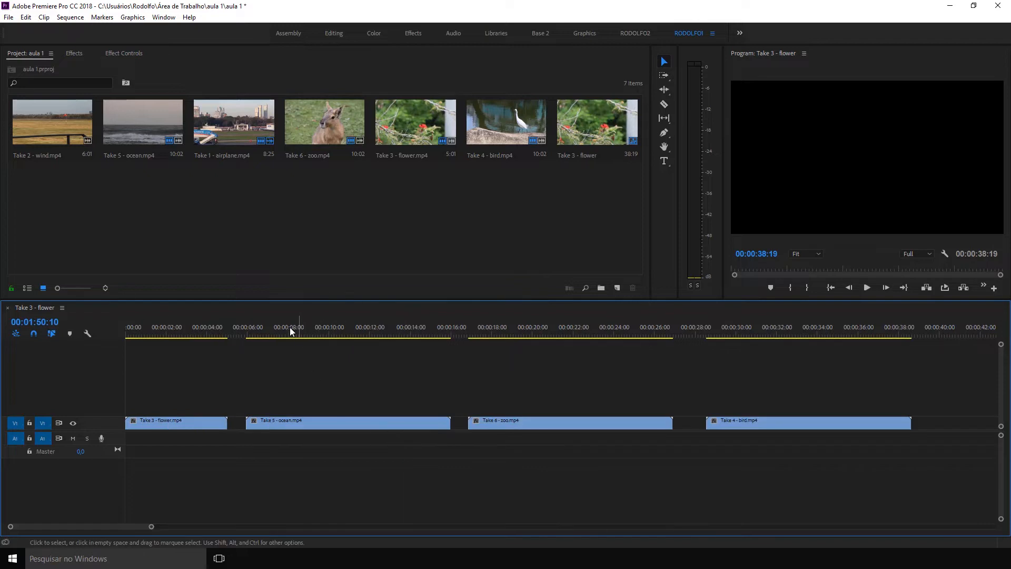
Move the playhead to 00:00:03:25 and apply Lighting Effects from the Adjust video effects to the flower clip.
left_click(204, 326)
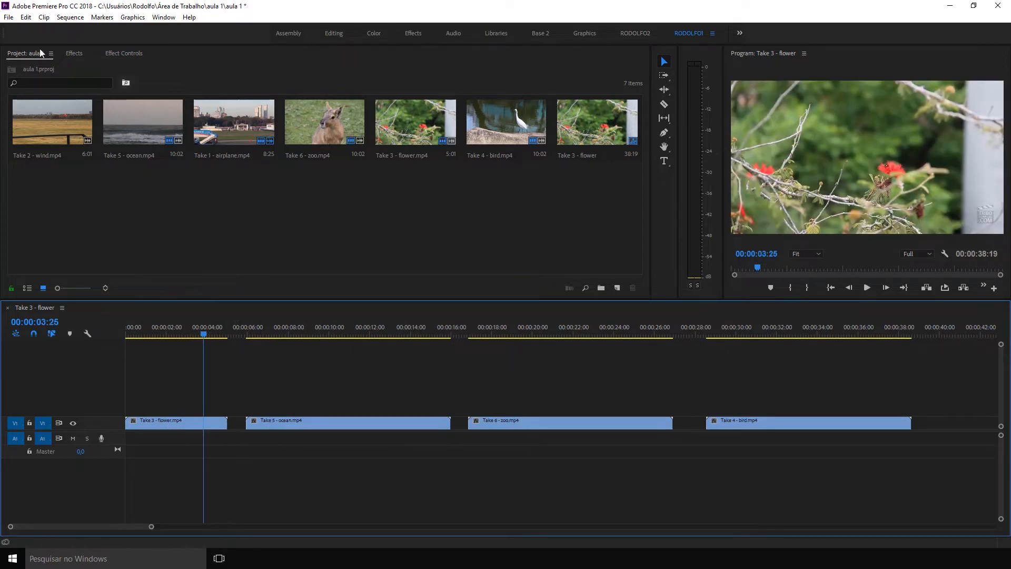
left_click(74, 53)
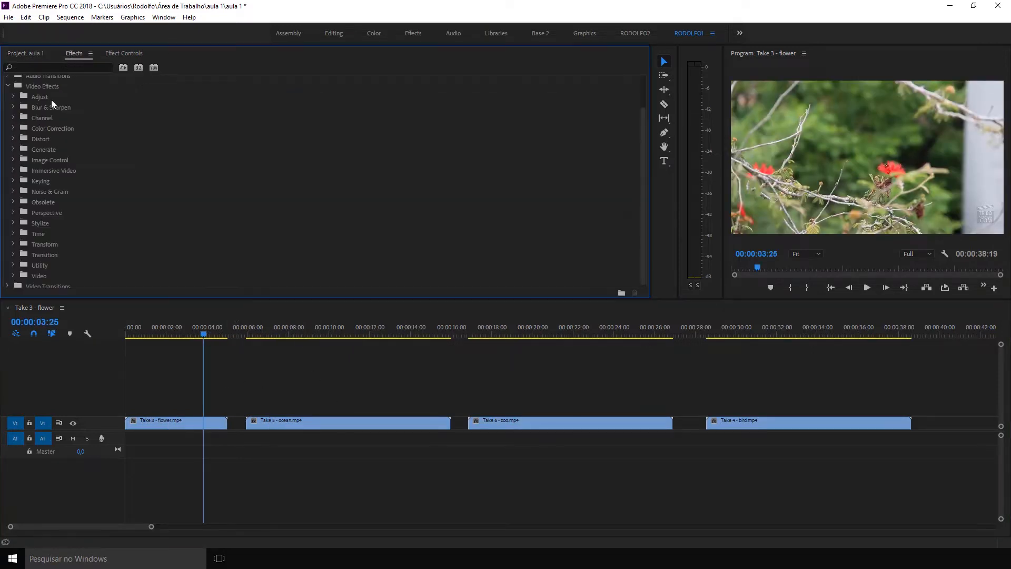
left_click(14, 96)
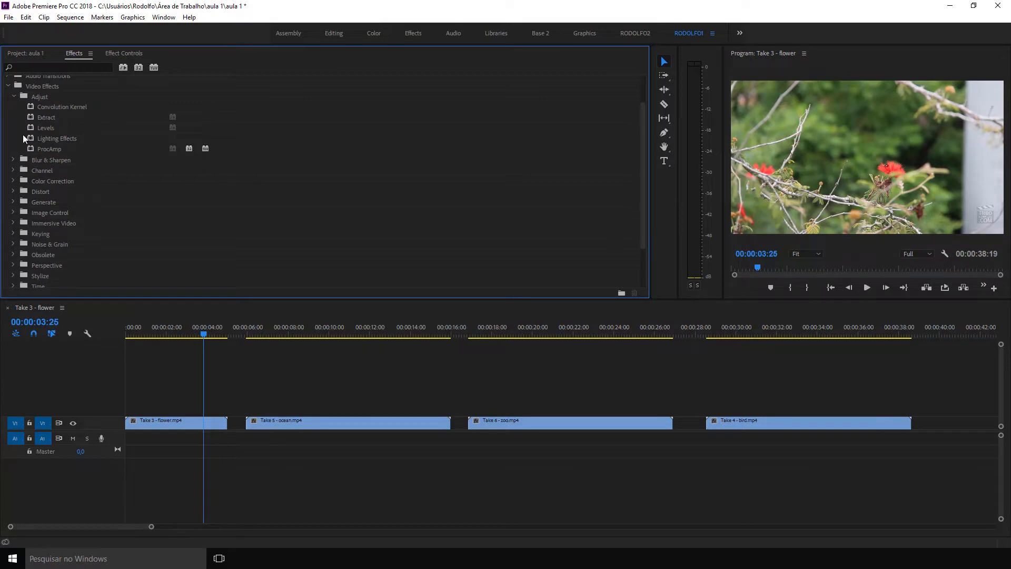
left_click_drag(51, 140, 187, 426)
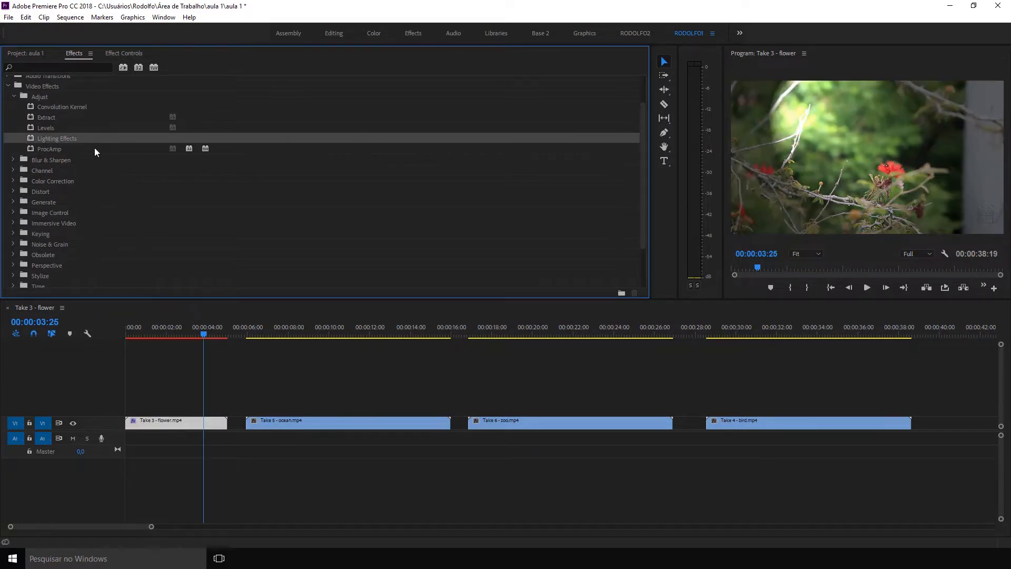
Open the flower clip's Lighting Effects settings and set the Ambient Light Color to dark red.
left_click(127, 54)
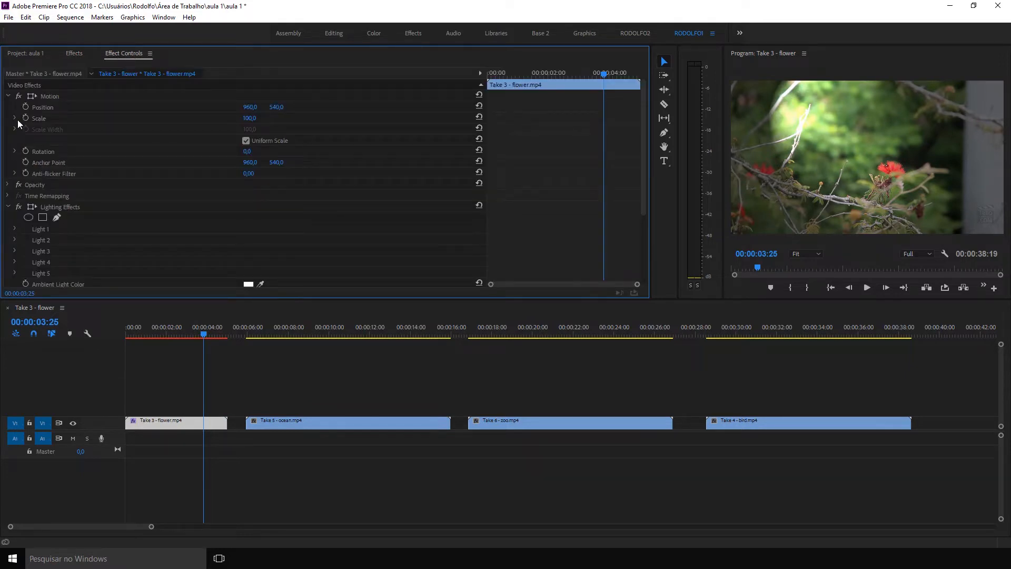
left_click(8, 96)
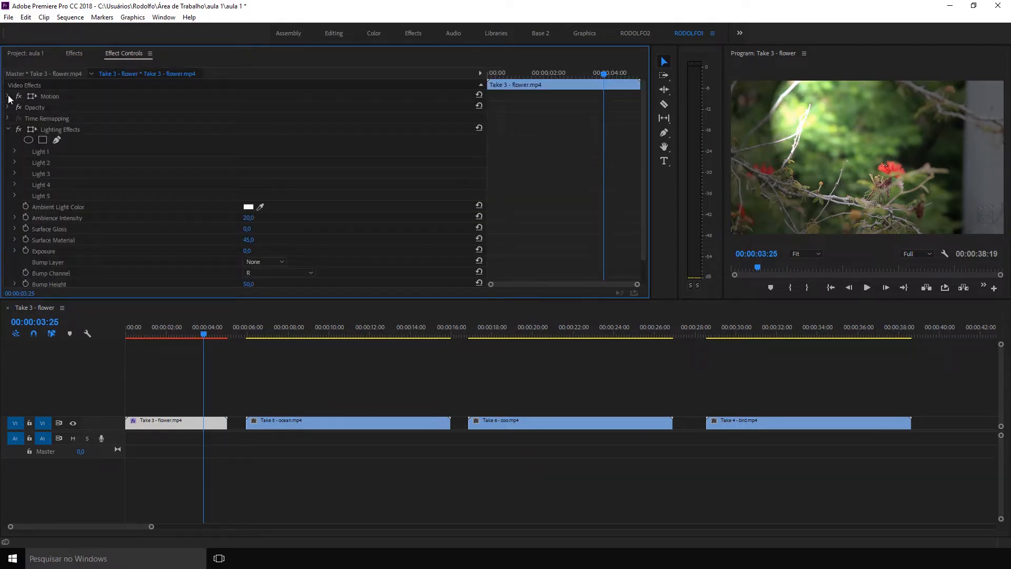
left_click(66, 132)
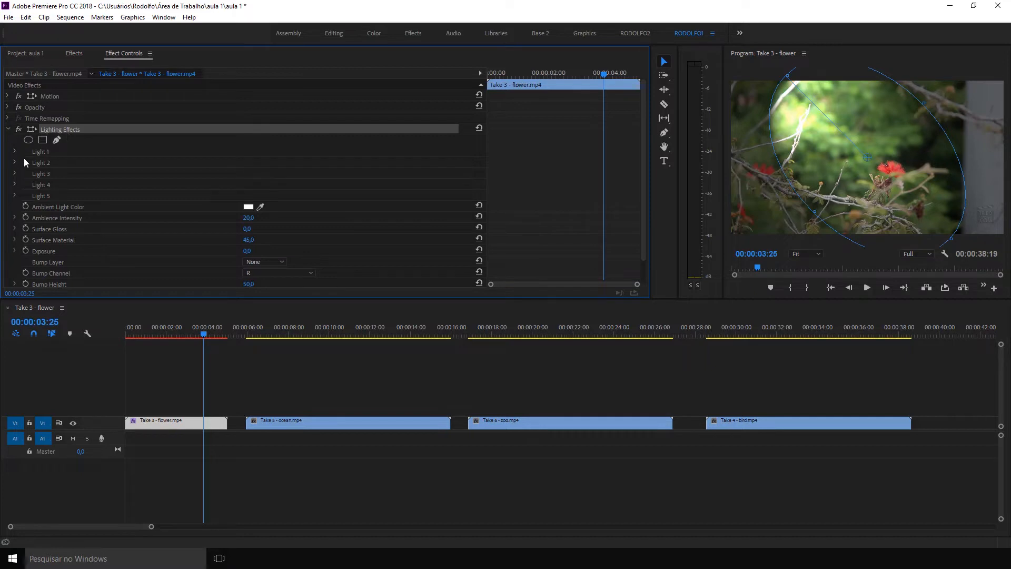
left_click(249, 207)
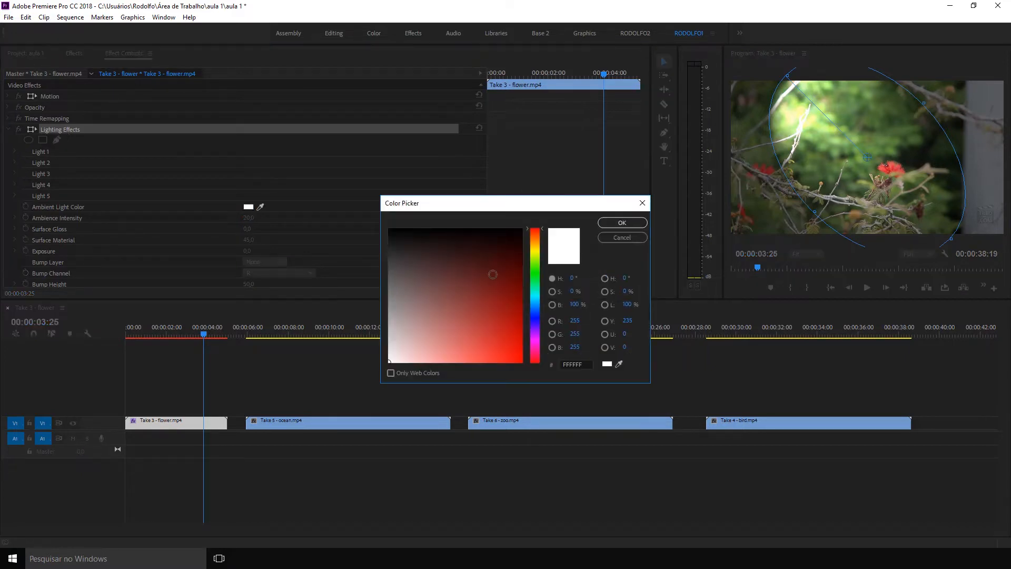
left_click(522, 311)
left_click(617, 226)
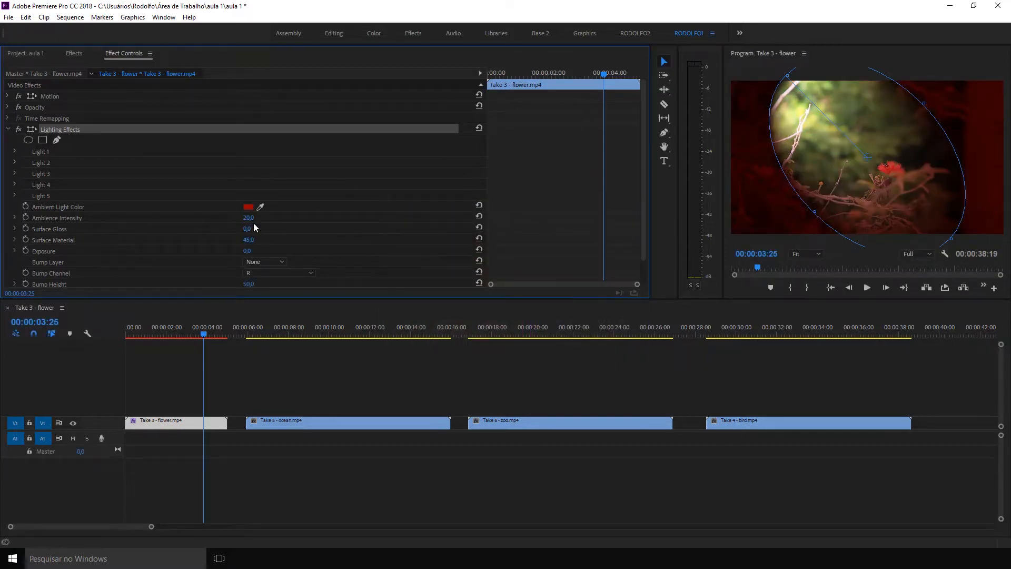
Set the Lighting Effects' Ambience Intensity to -77, Surface Material to 100 and Surface Gloss to -75.
left_click_drag(249, 218, 197, 218)
left_click_drag(249, 240, 272, 239)
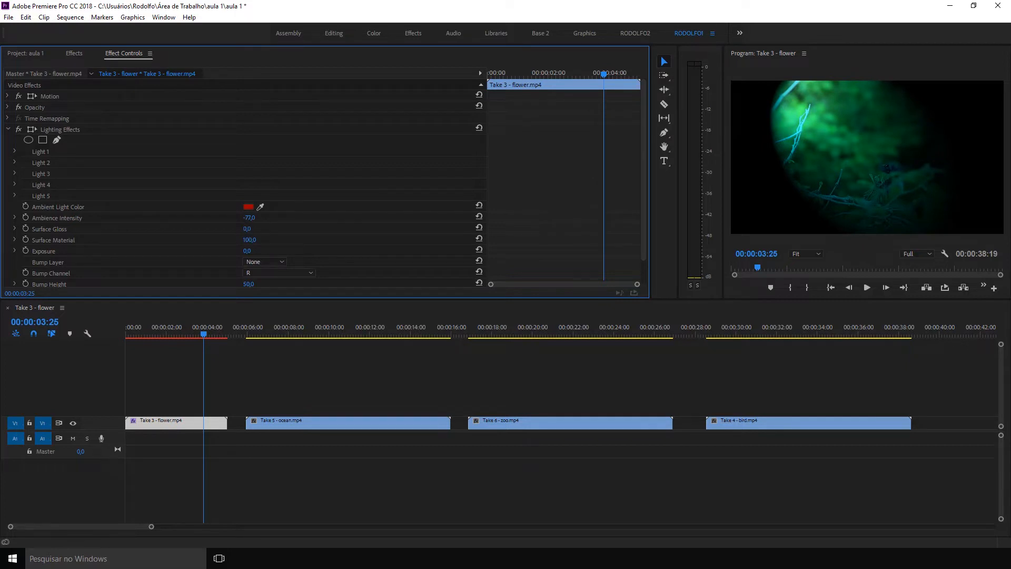
left_click_drag(247, 229, 223, 228)
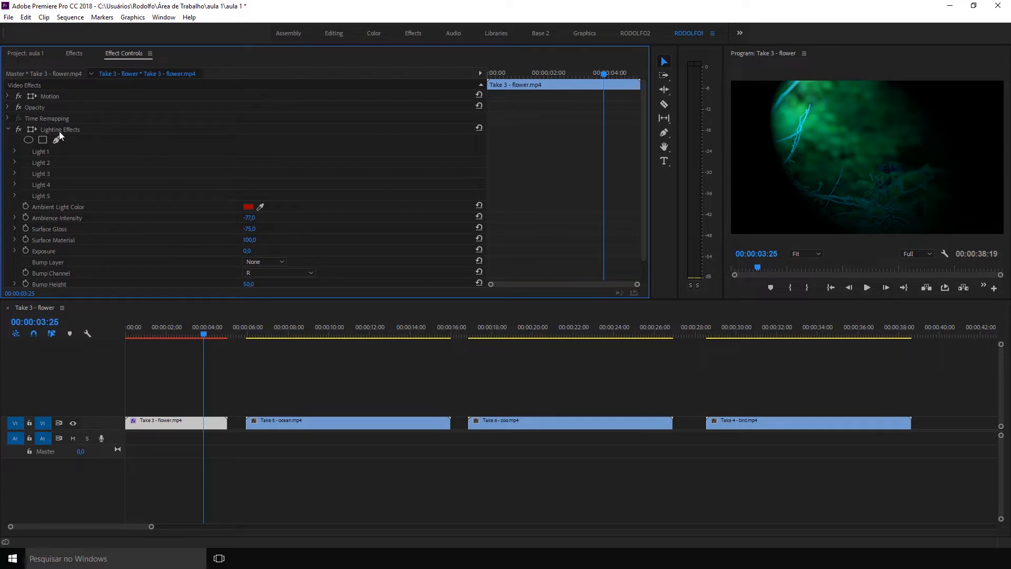
Remove Lighting Effects from the flower clip.
left_click(59, 131)
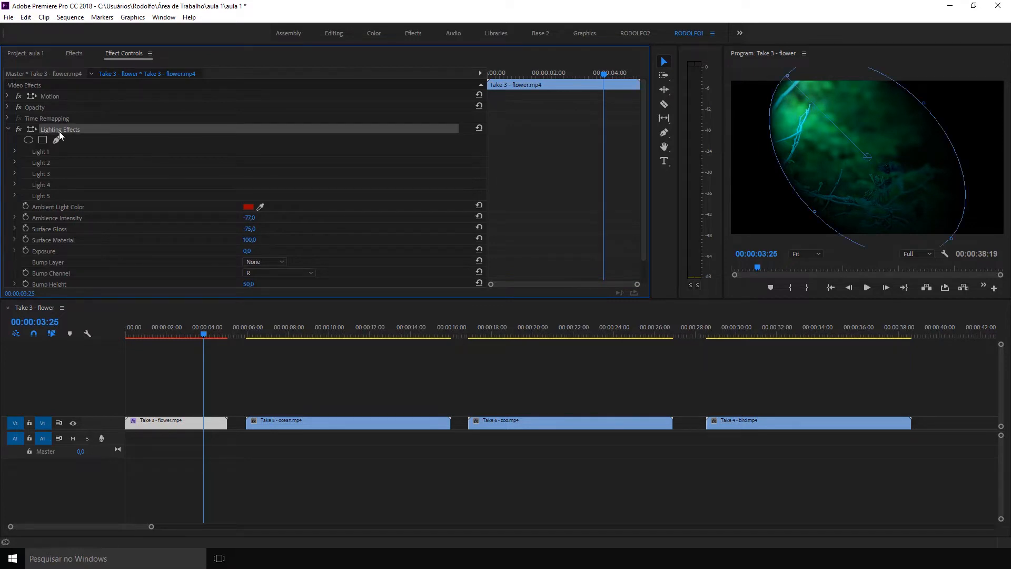
key("Delete")
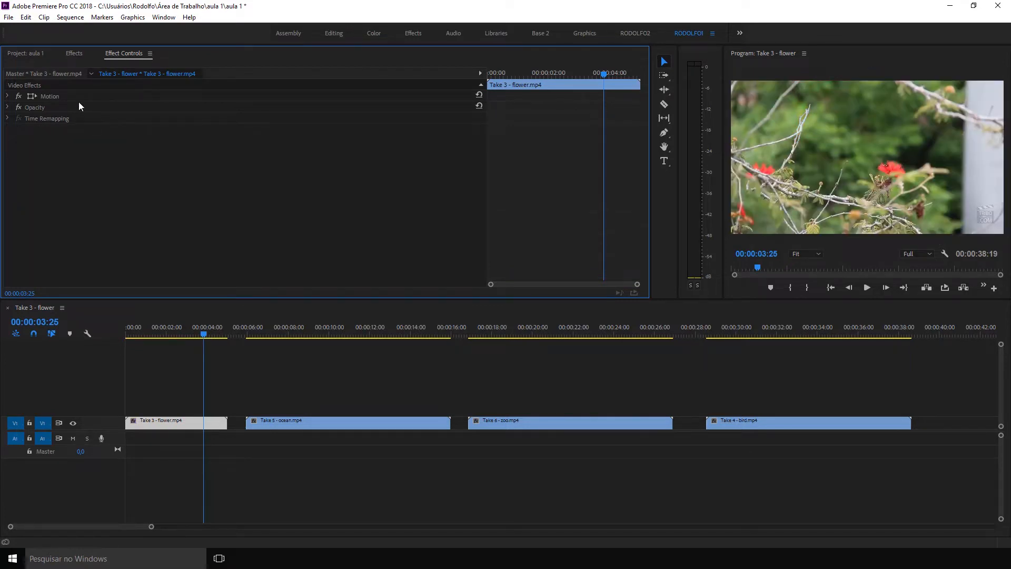
Apply the Levels effect from the Adjust video effects to the flower clip and open its settings.
left_click(78, 54)
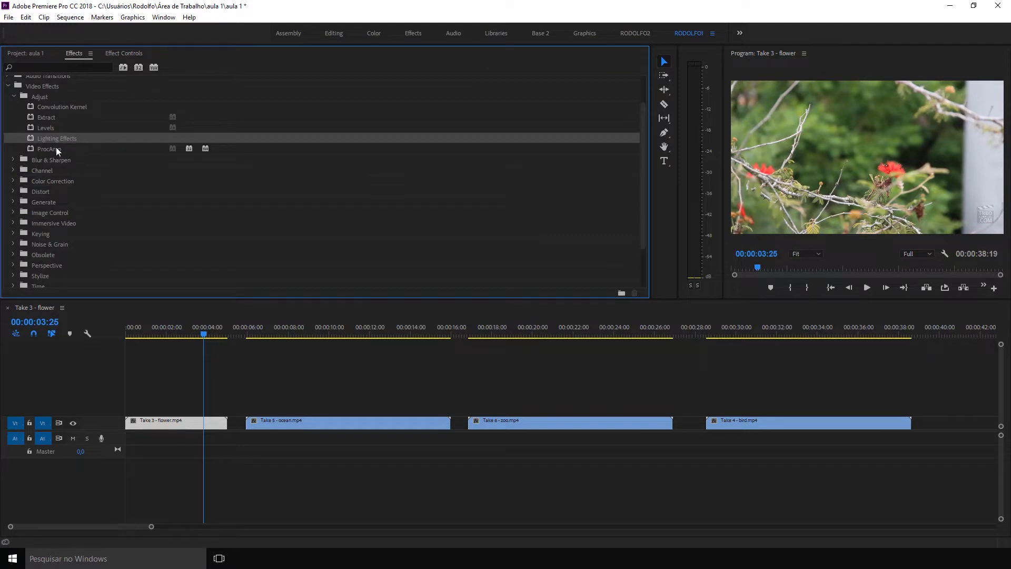
left_click(52, 126)
left_click_drag(48, 127, 202, 421)
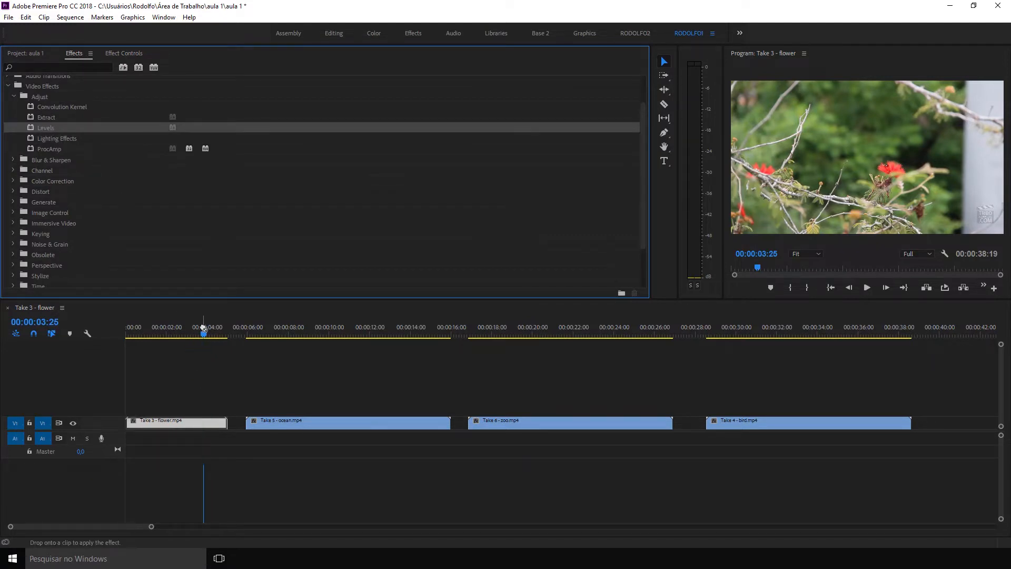
left_click(219, 377)
left_click(186, 421)
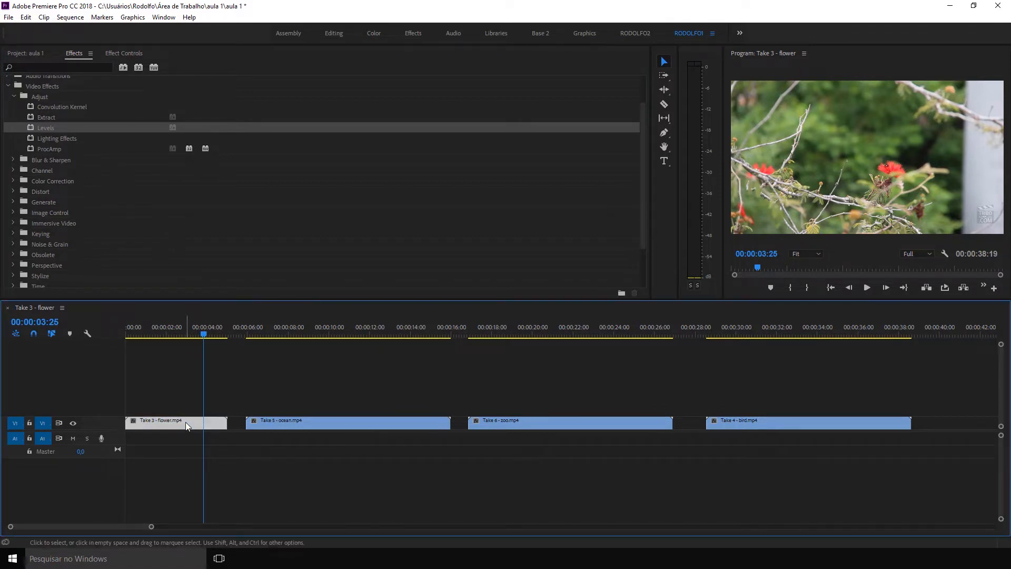
left_click(31, 126)
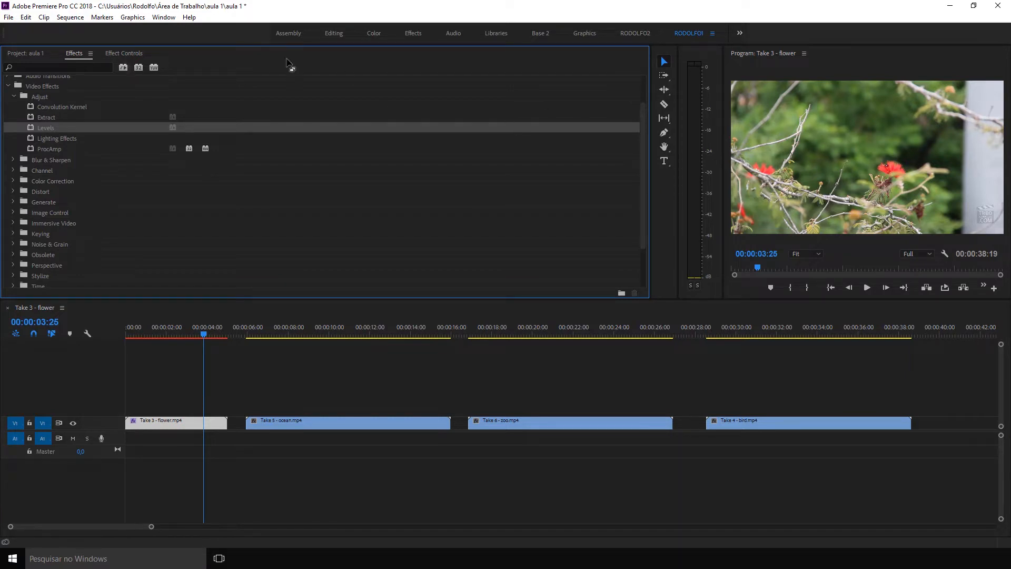
left_click(114, 53)
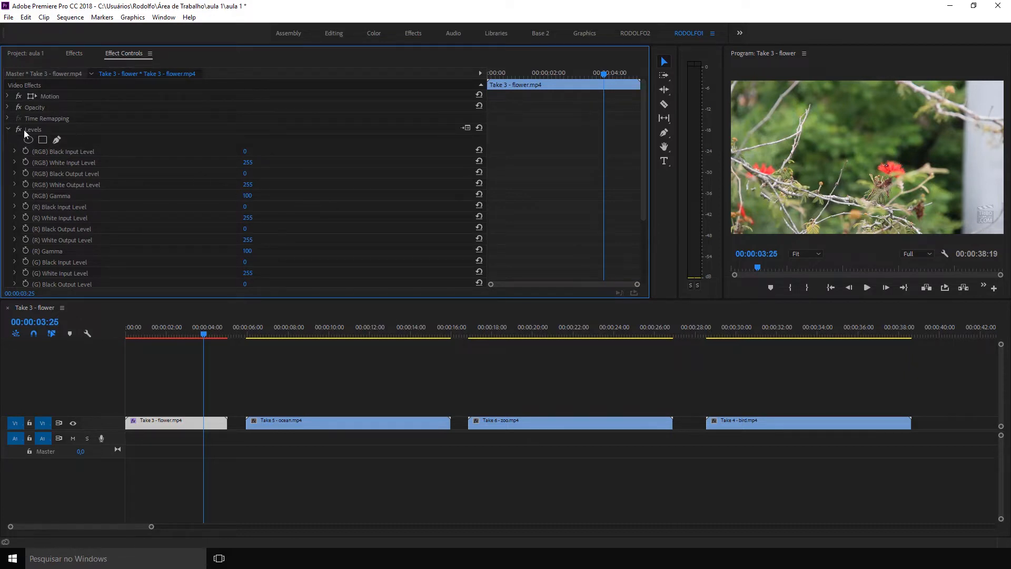
Set the flower clip's Levels to an RGB black input of 66 and white input of 215, and preview an earlier frame.
left_click(467, 128)
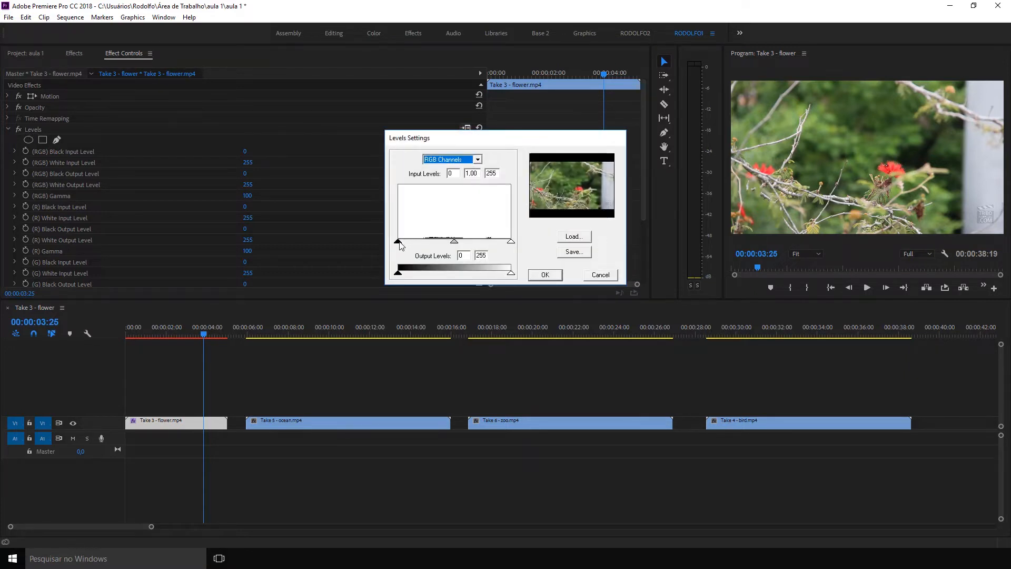
left_click_drag(398, 242, 427, 243)
left_click_drag(509, 243, 493, 244)
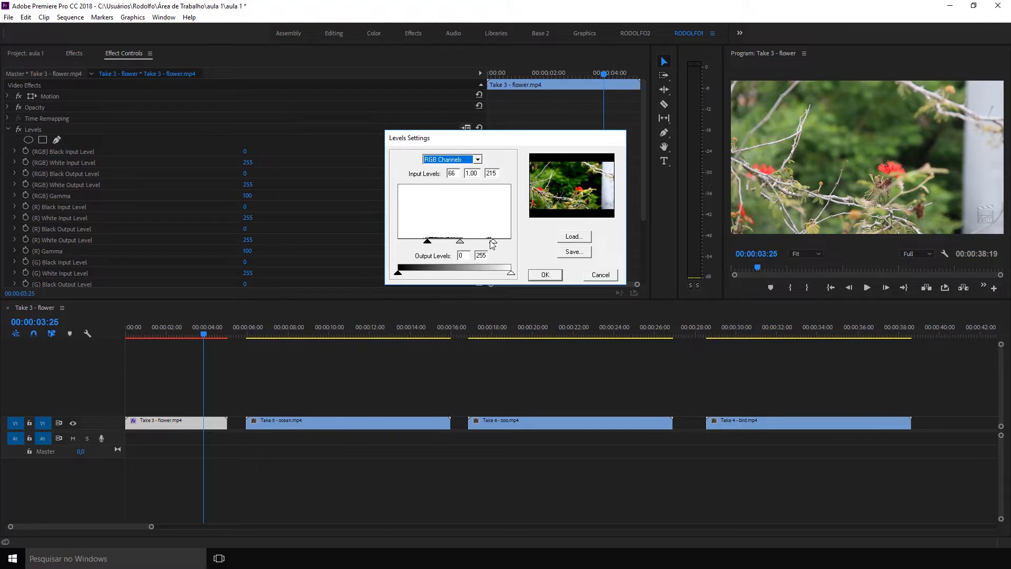
left_click(545, 274)
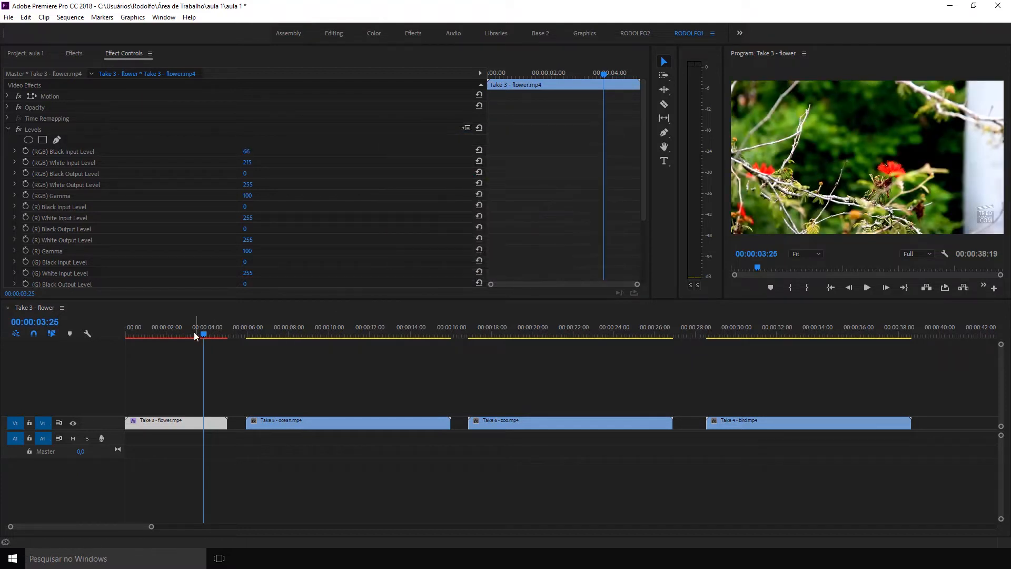
mouse_move(194, 331)
left_mouse_down()
mouse_move(160, 332)
mouse_move(179, 330)
left_mouse_up()
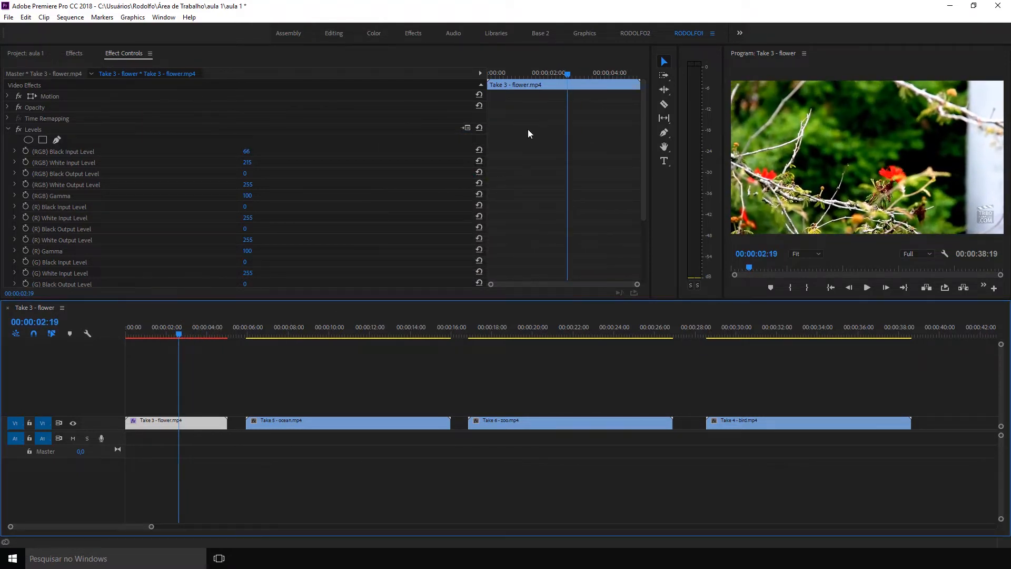
Reduce the Levels contrast by setting the RGB black input to 28 and the white input to 231.
left_click(466, 128)
left_click_drag(427, 243, 411, 242)
left_click_drag(497, 245, 504, 245)
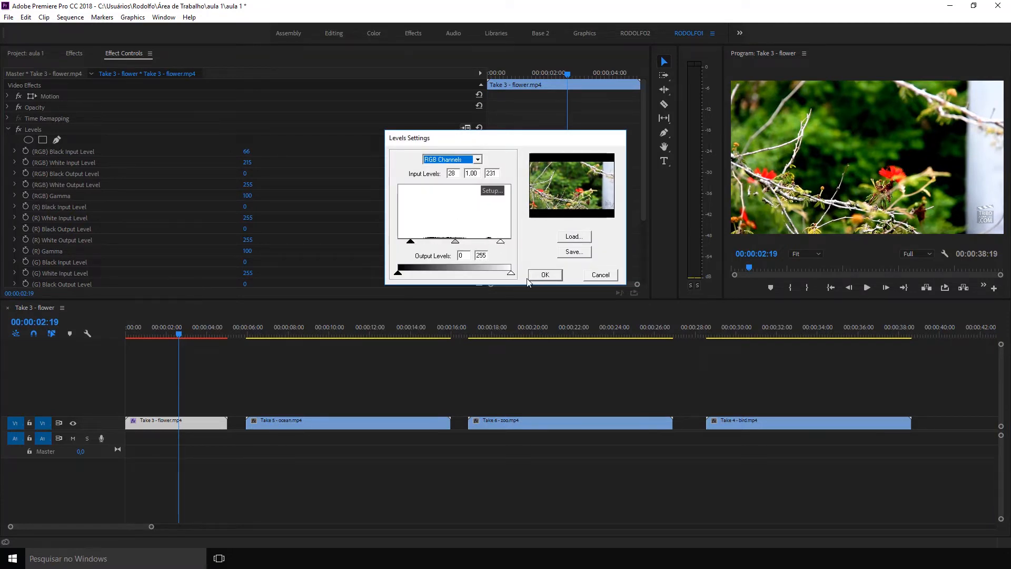
left_click(545, 275)
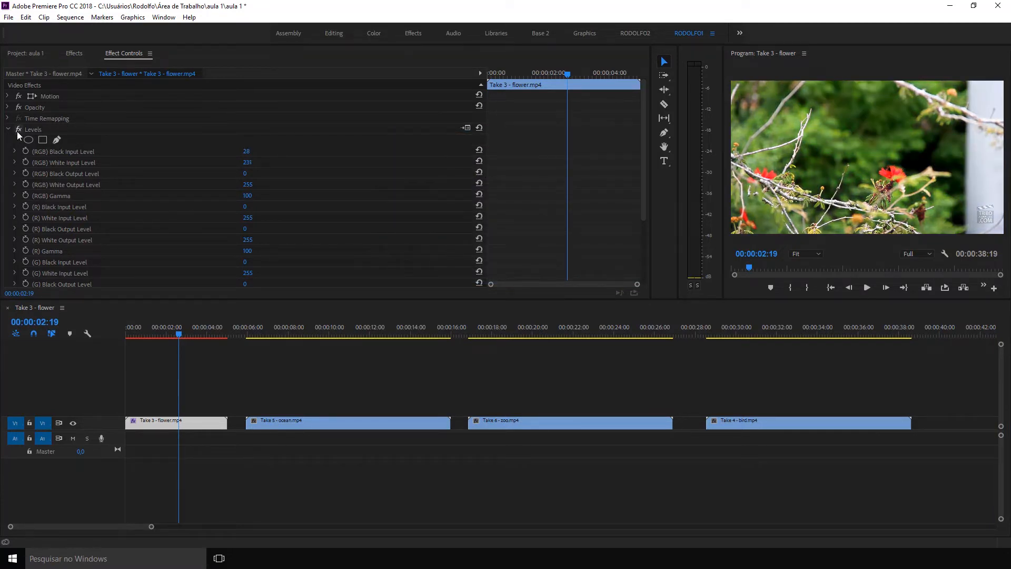
Toggle the Levels effect off and on to compare the flower image, leaving it enabled with its settings collapsed.
left_click(19, 129)
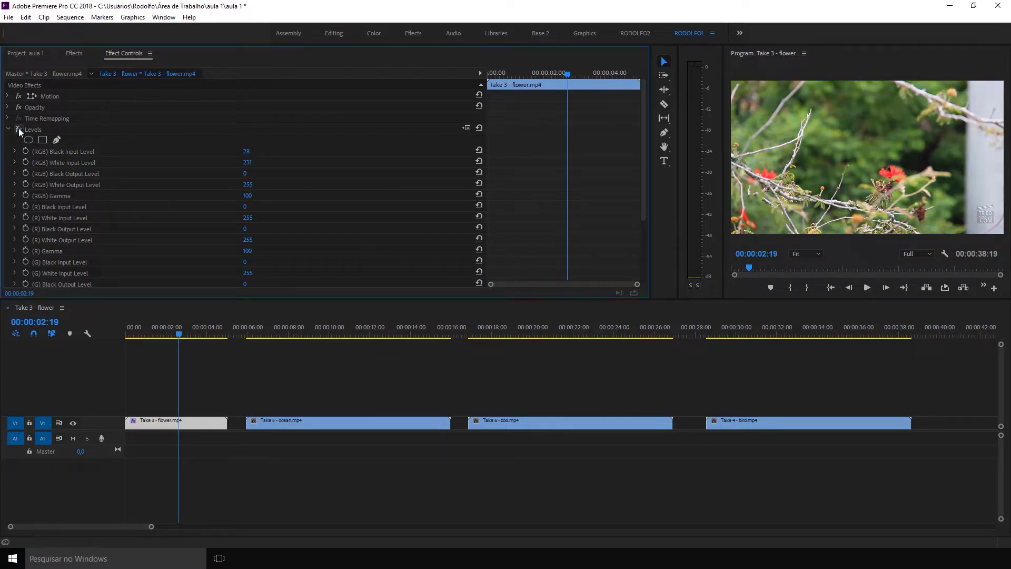
left_click(19, 129)
left_click(19, 129)
left_click(19, 129)
left_click(19, 129)
left_click(18, 129)
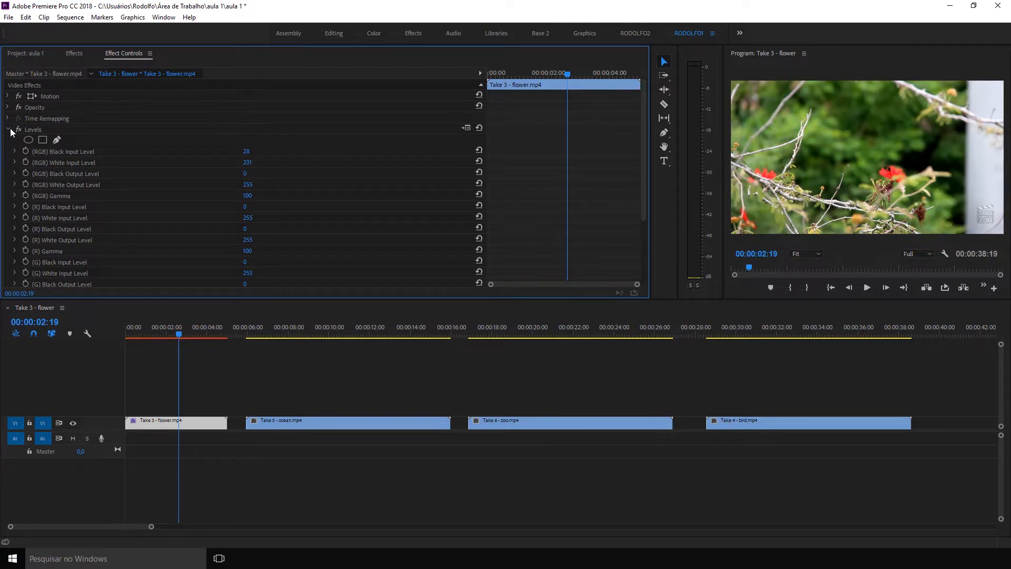
left_click(8, 130)
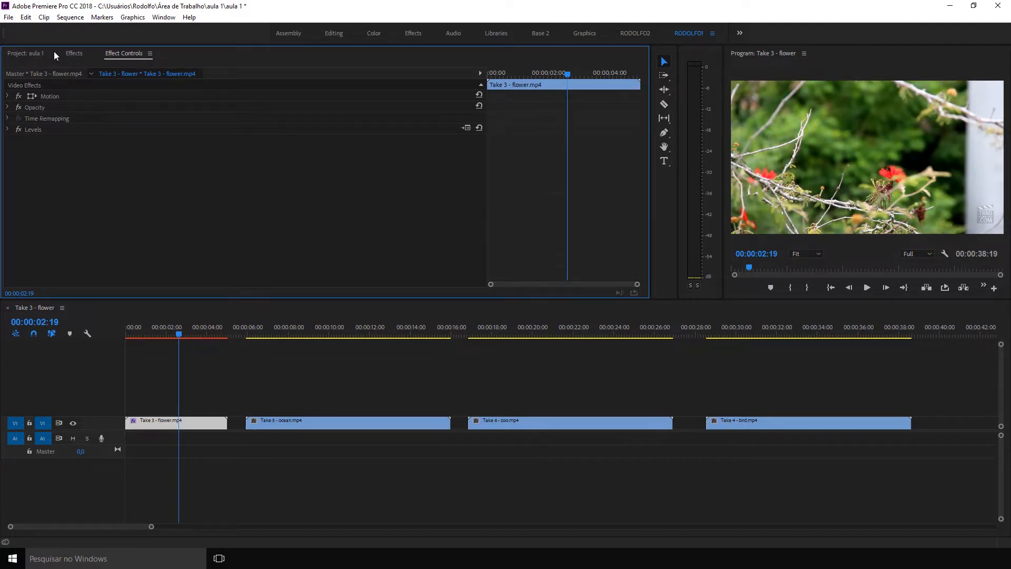
Search the effects for "CUR", apply RGB Curves to the flower clip and show its settings.
left_click(74, 54)
left_click(39, 65)
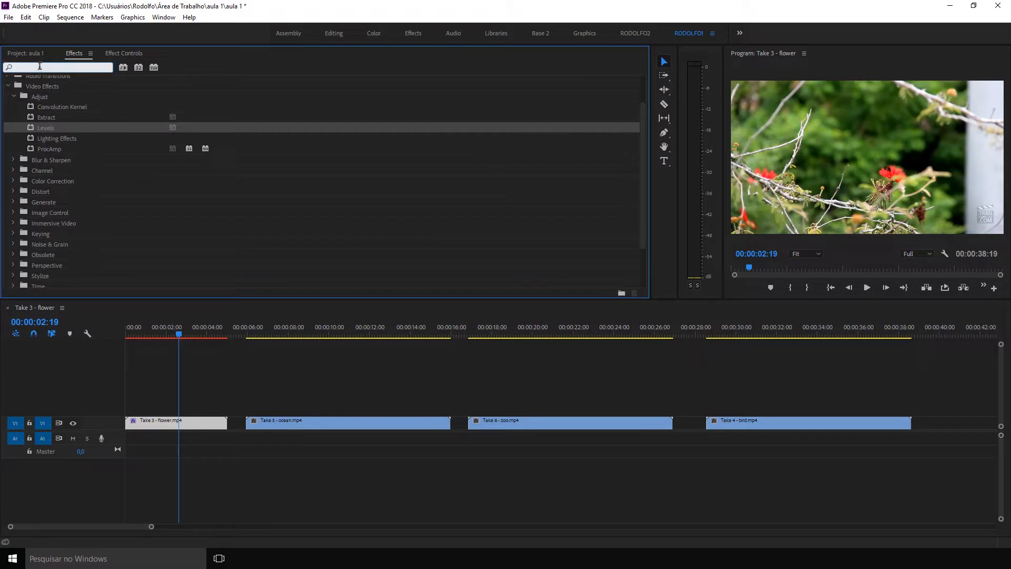
type("CUR")
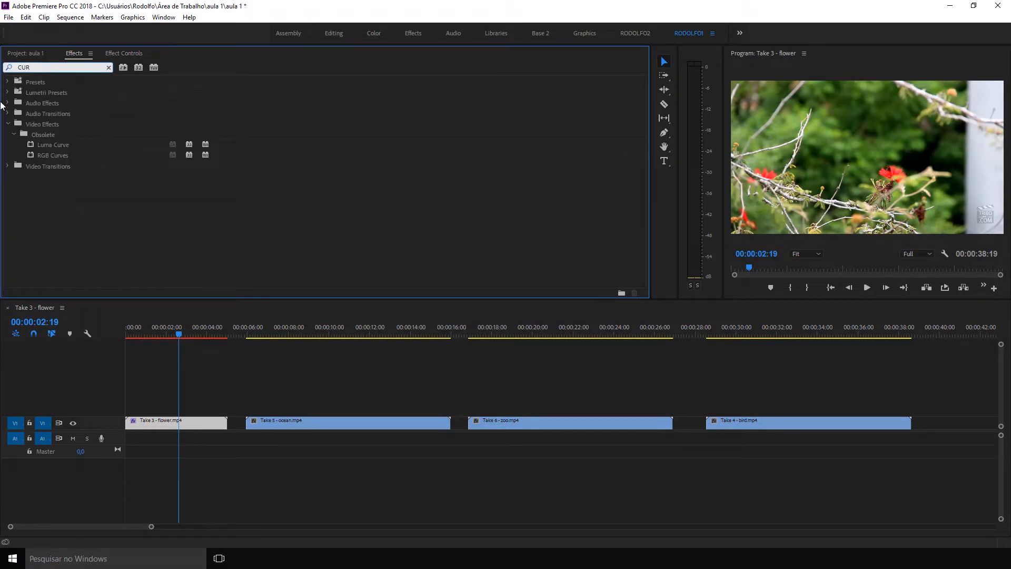
left_click_drag(58, 152, 171, 421)
left_click(125, 53)
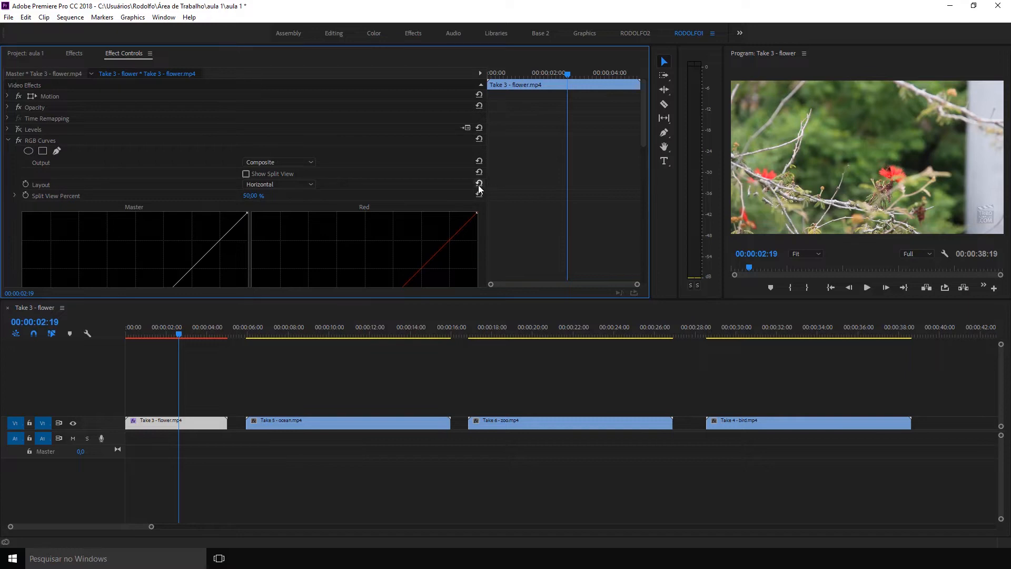
Shape the RGB Curves Master curve into an S by raising the highlights and lowering the shadows.
left_click_drag(486, 189, 220, 206)
left_click_drag(642, 118, 652, 186)
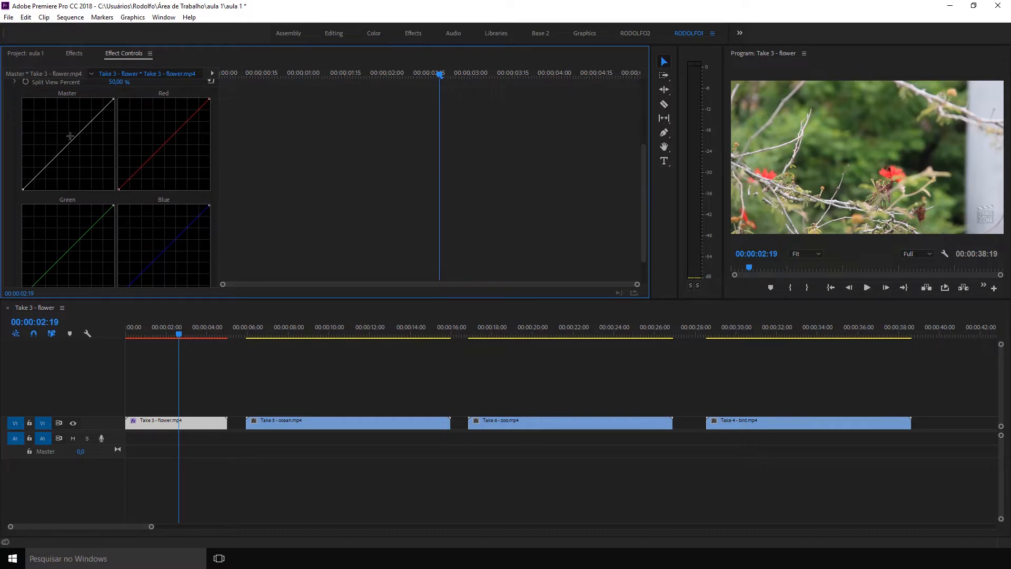
left_click_drag(67, 145, 89, 112)
left_click_drag(46, 158, 52, 170)
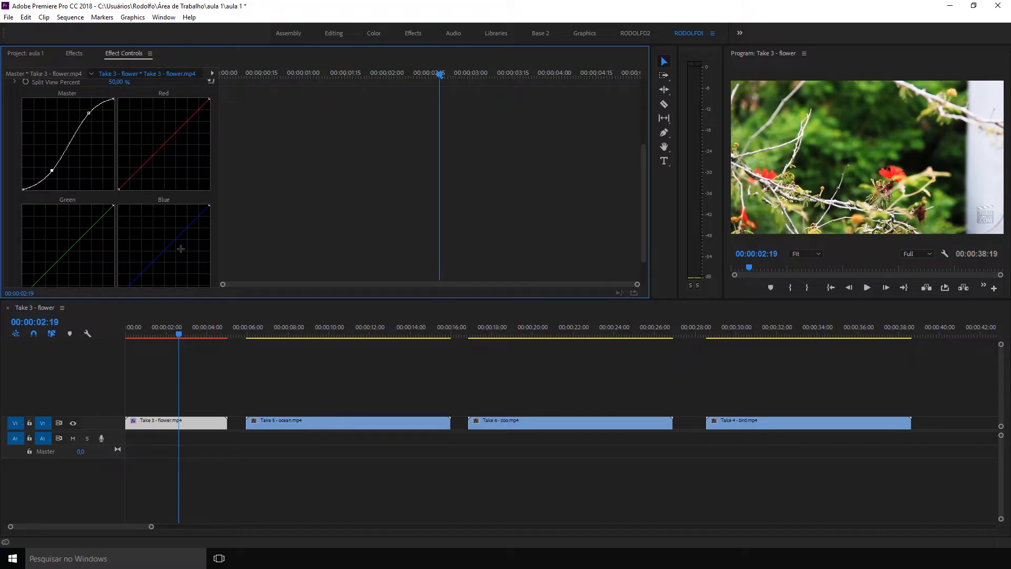
Flatten the Red curve by lowering its white endpoint and raising its black endpoint.
left_click_drag(164, 139, 186, 156)
left_click(185, 157, "ctrl")
left_click_drag(209, 99, 209, 125)
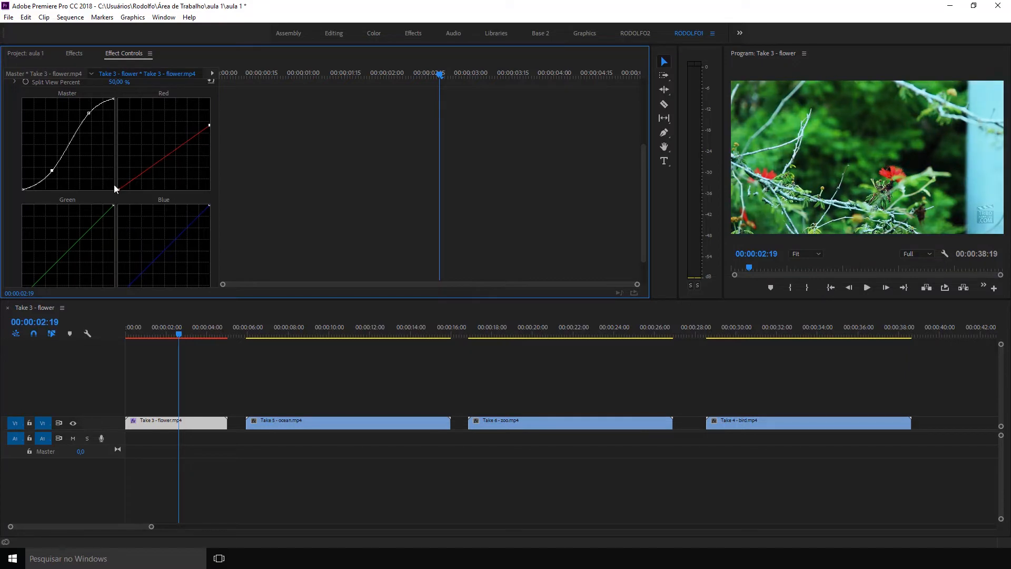
left_click_drag(118, 189, 94, 198)
Steepen the Green curve by moving its endpoints inward, and flatten the Blue curve by lowering its white point and raising its black point.
left_click_drag(33, 281, 37, 293)
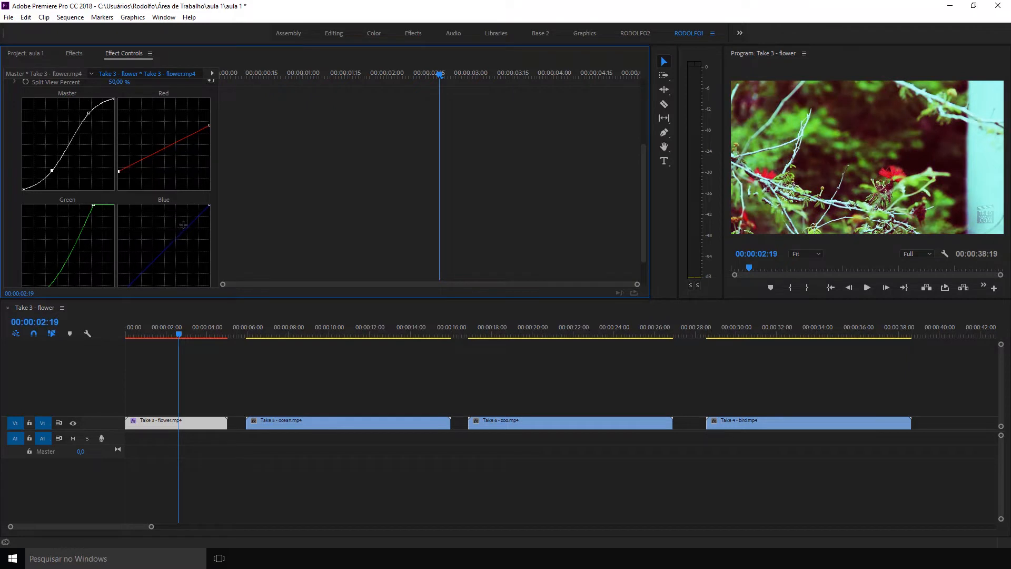
left_click_drag(209, 204, 209, 222)
left_click_drag(644, 151, 646, 186)
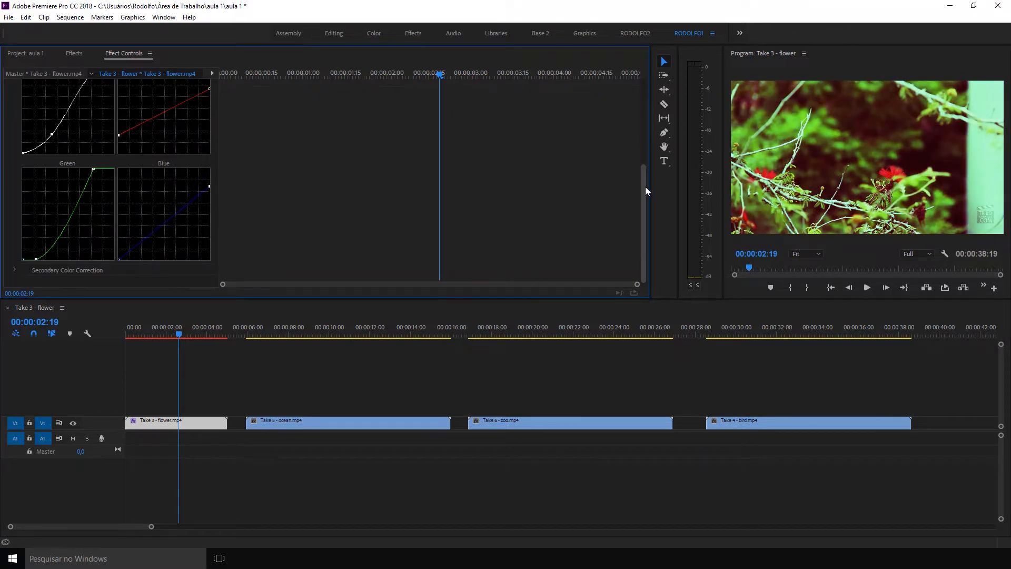
left_click_drag(119, 260, 111, 239)
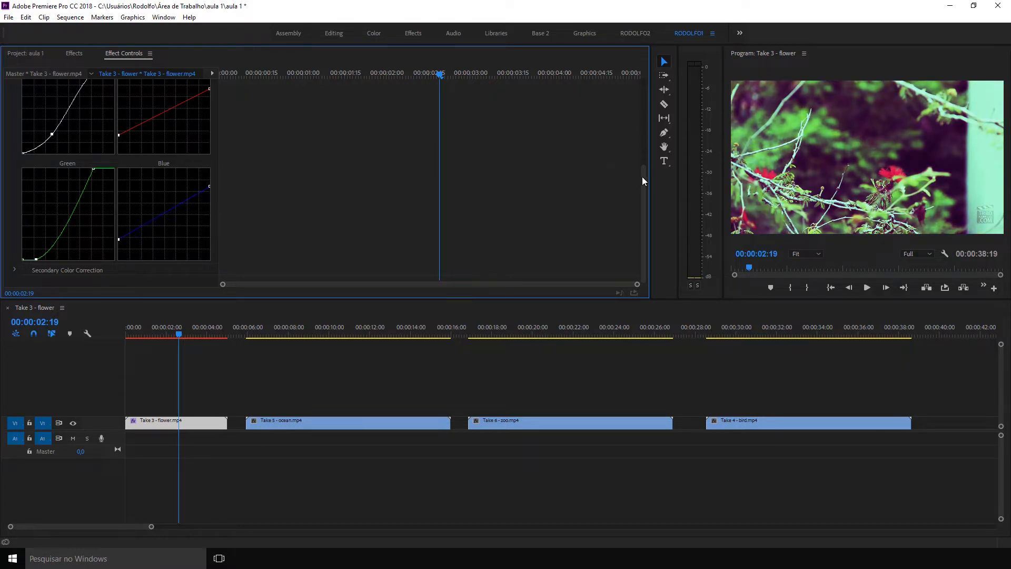
Toggle the RGB Curves effect off and on to compare the graded flower image with the ungraded one.
left_click_drag(643, 181, 644, 138)
scroll(108, 128, "up", 2)
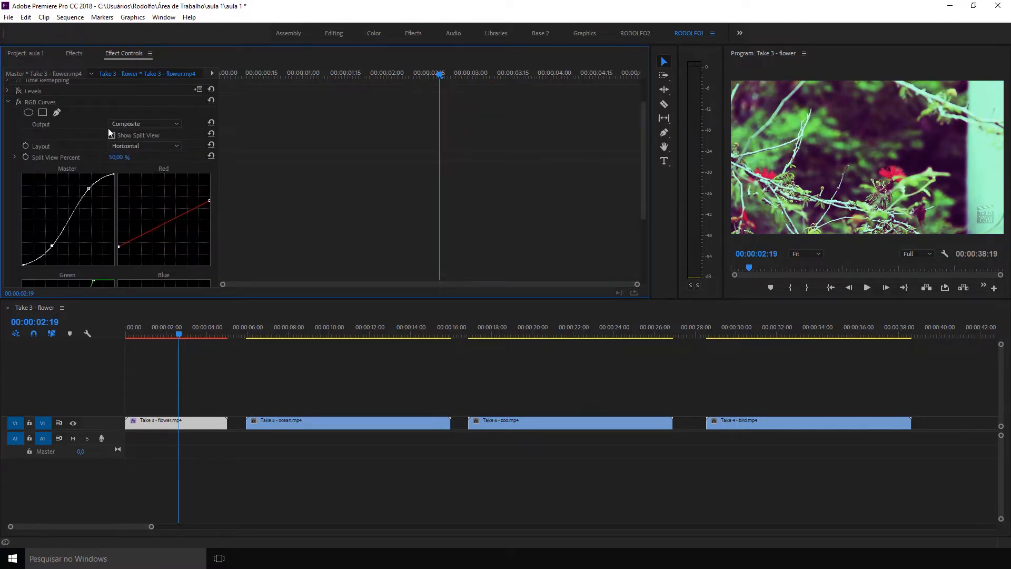
left_click(20, 103)
left_click(20, 103)
left_click(20, 103)
left_click(20, 103)
Limit RGB Curves with an elliptical mask stretched across most of the frame's width, with a Mask Feather of 136.
left_click(28, 113)
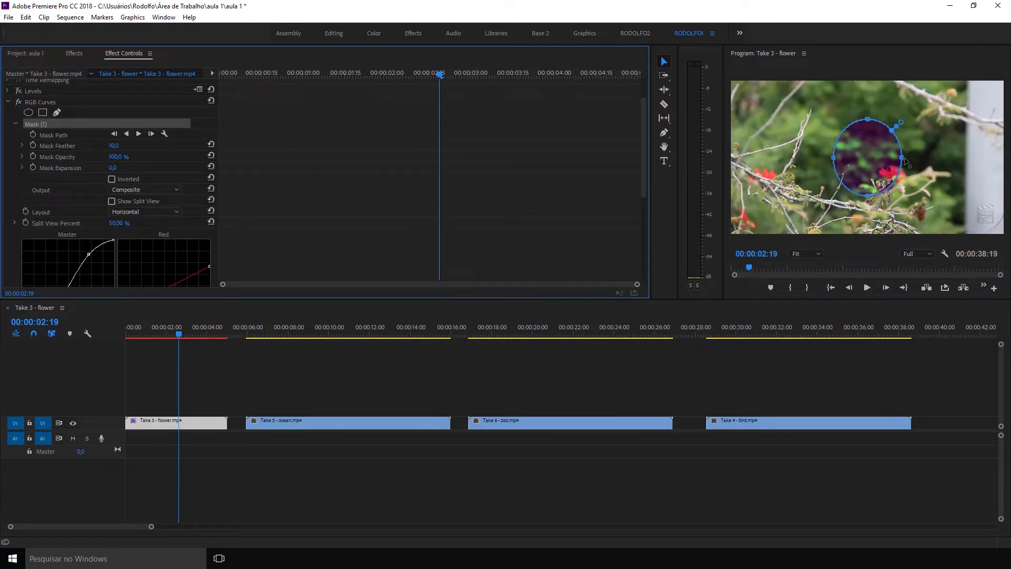
left_click_drag(903, 160, 979, 160)
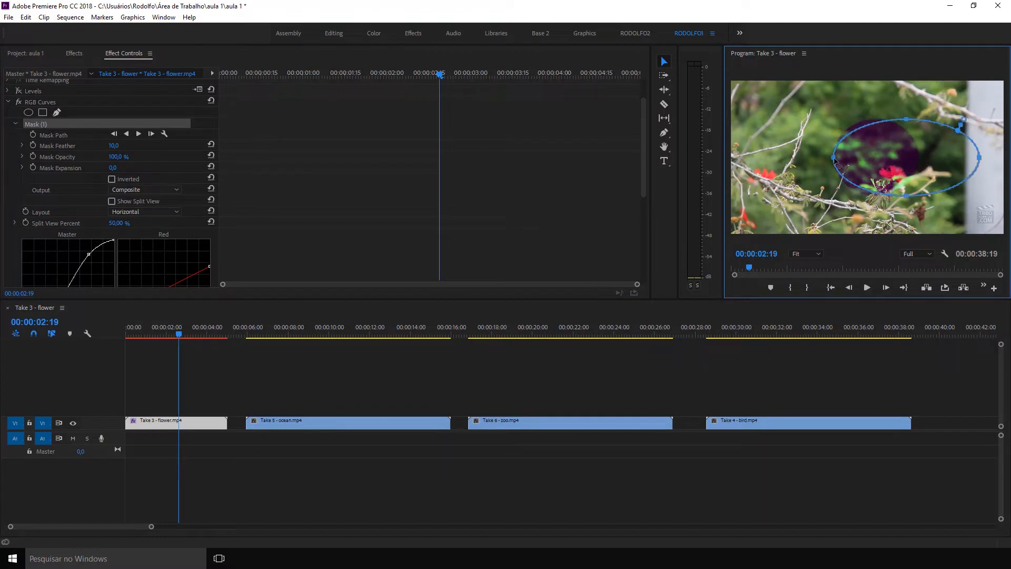
left_click_drag(834, 159, 750, 162)
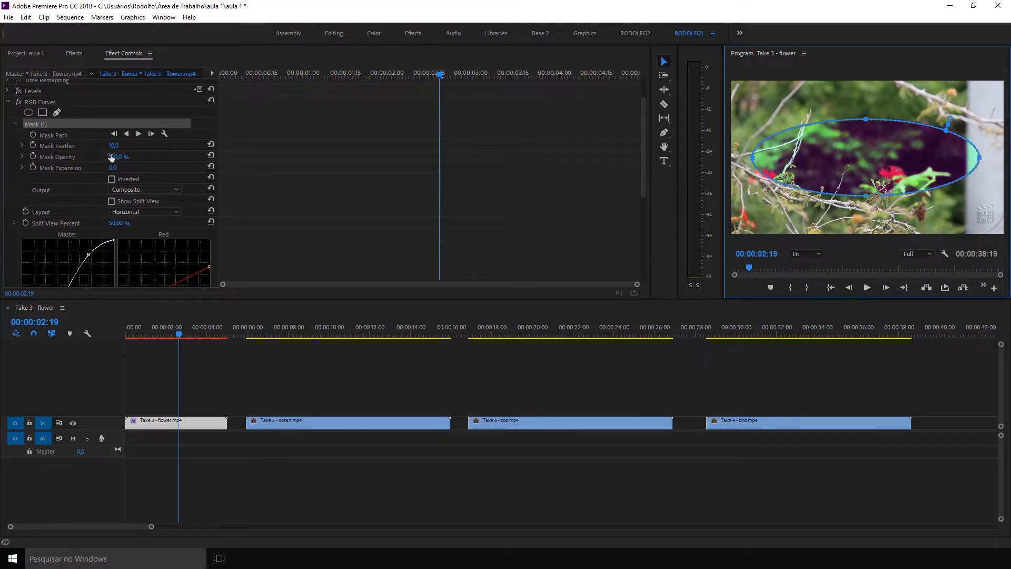
left_click_drag(113, 150, 119, 145)
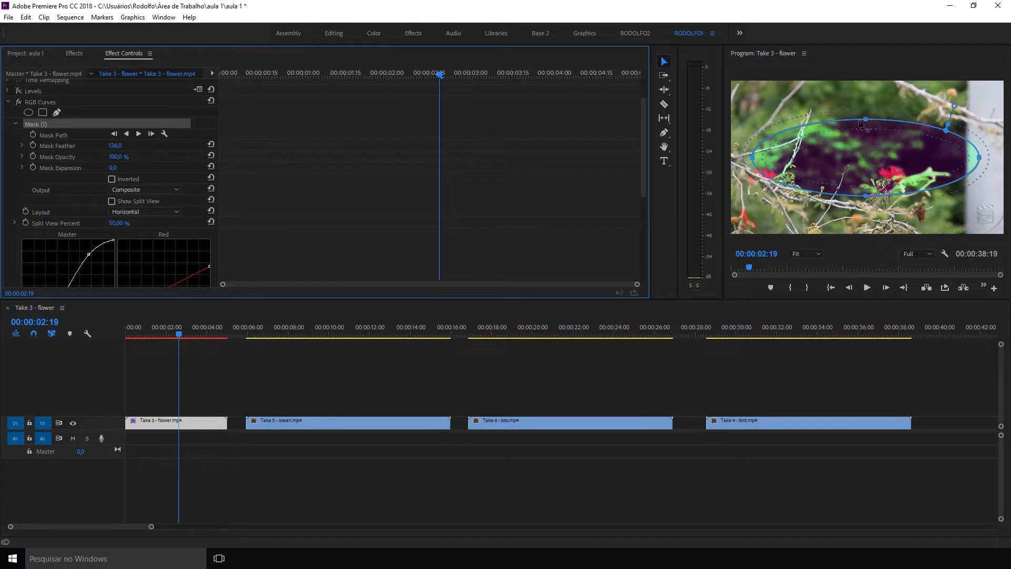
left_click(220, 369)
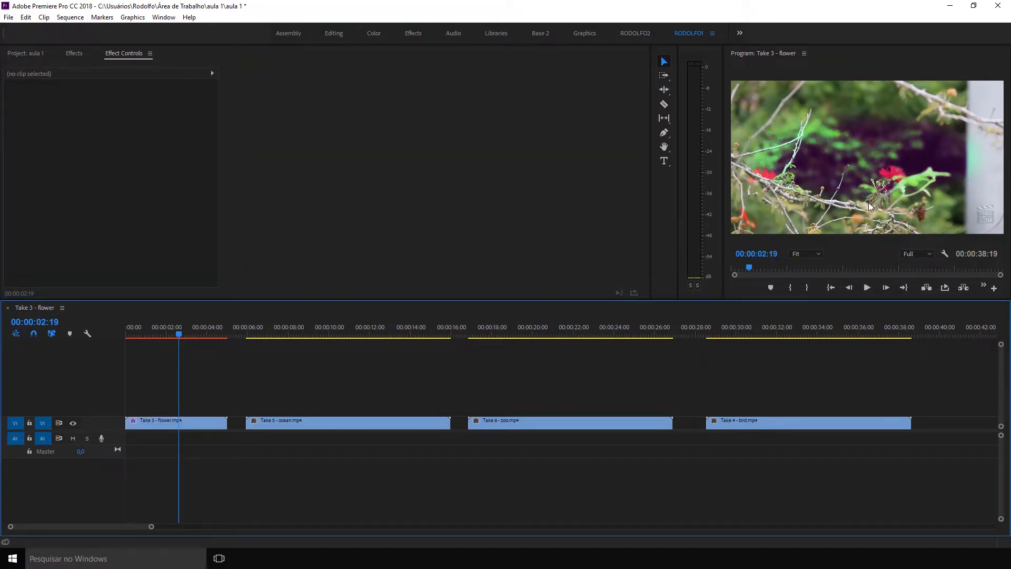
Remove the RGB Curves and Levels effects from the flower clip.
left_click(200, 423)
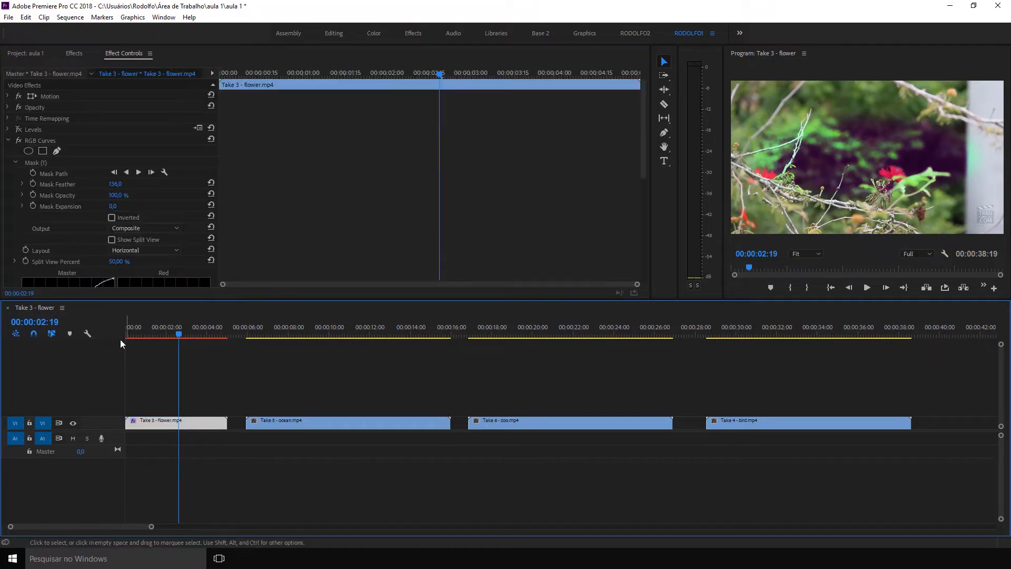
left_click(36, 139)
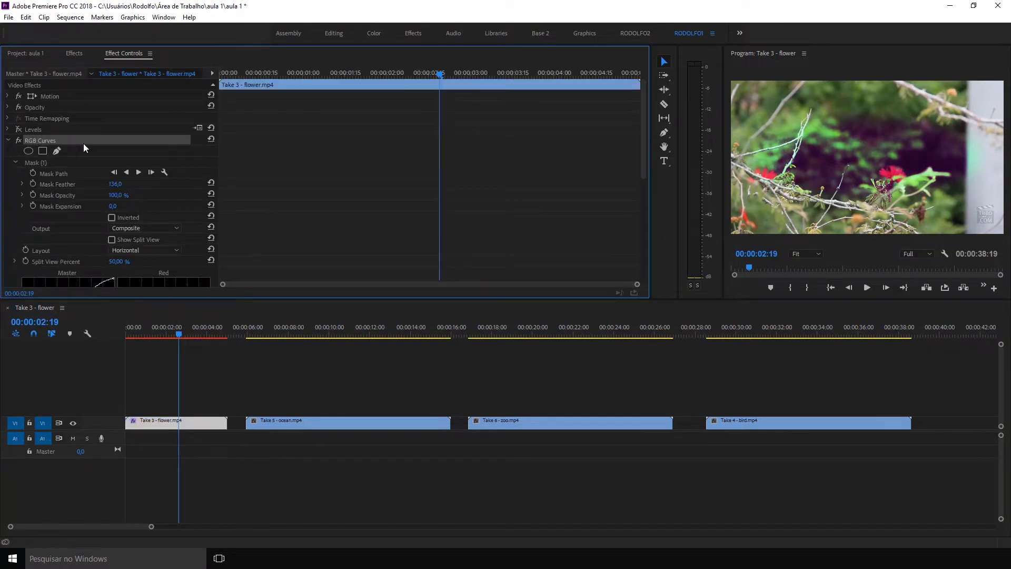
key("Delete")
left_click(47, 129)
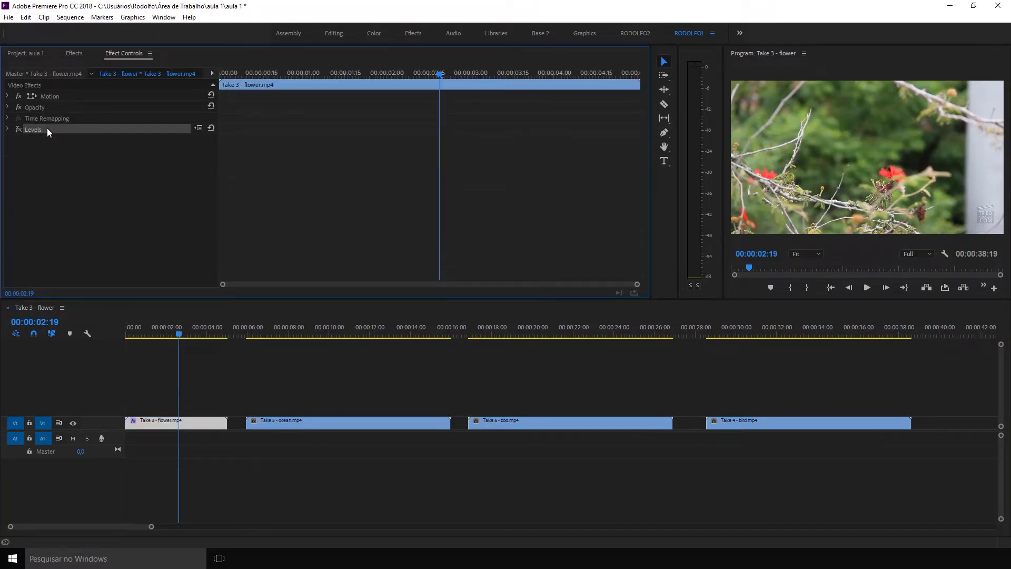
key("Delete")
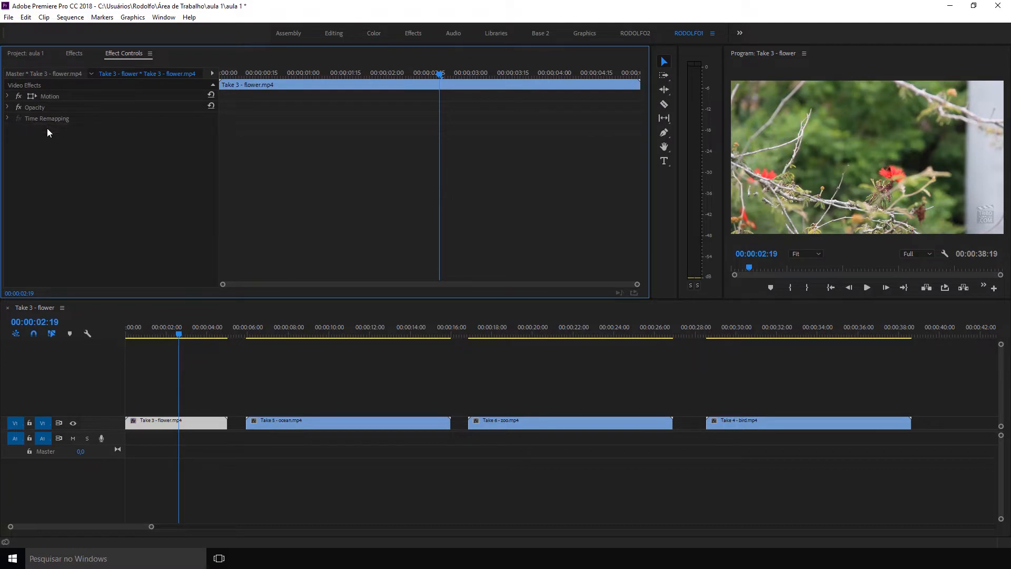
Search the effects for "change r" and select the Change to Color effect in Color Correction.
left_click(74, 53)
left_click(45, 67)
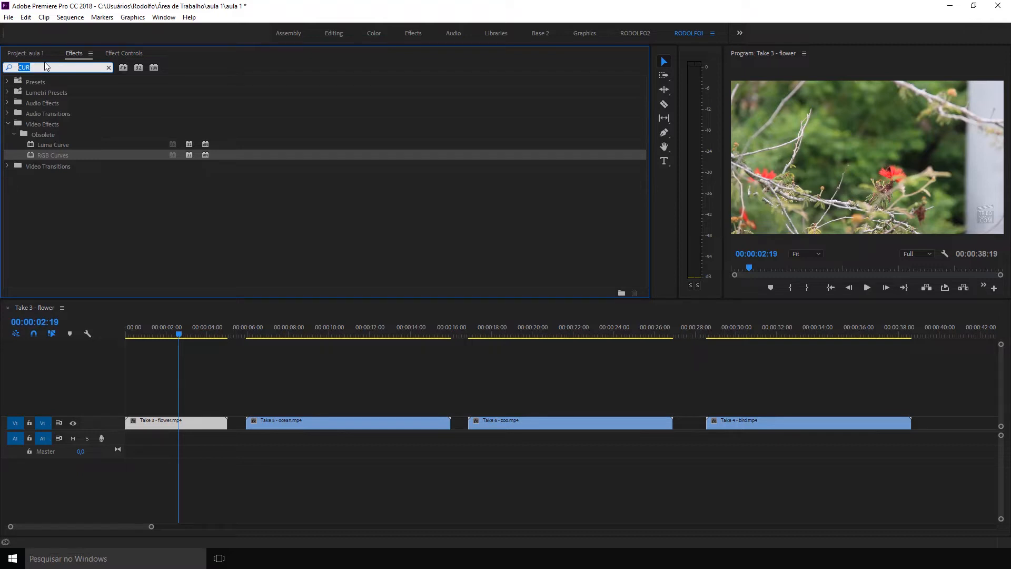
key("BackSpace")
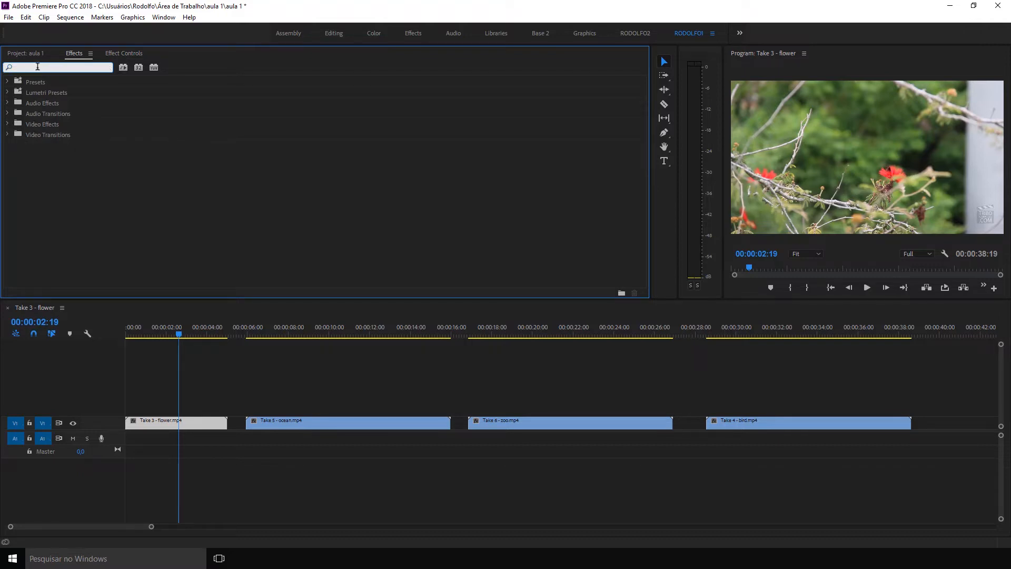
type("change r")
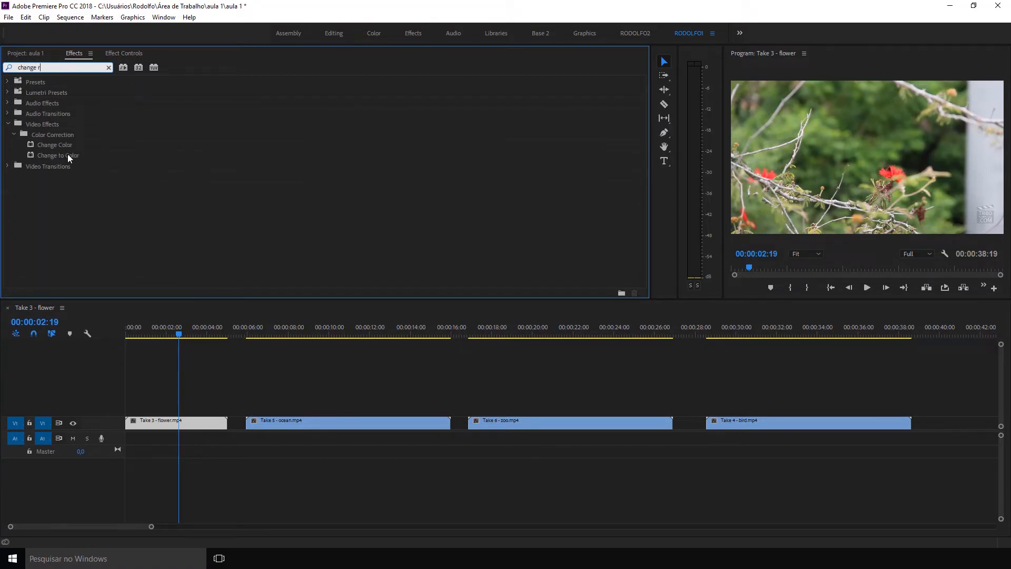
left_click(67, 154)
left_click(66, 143)
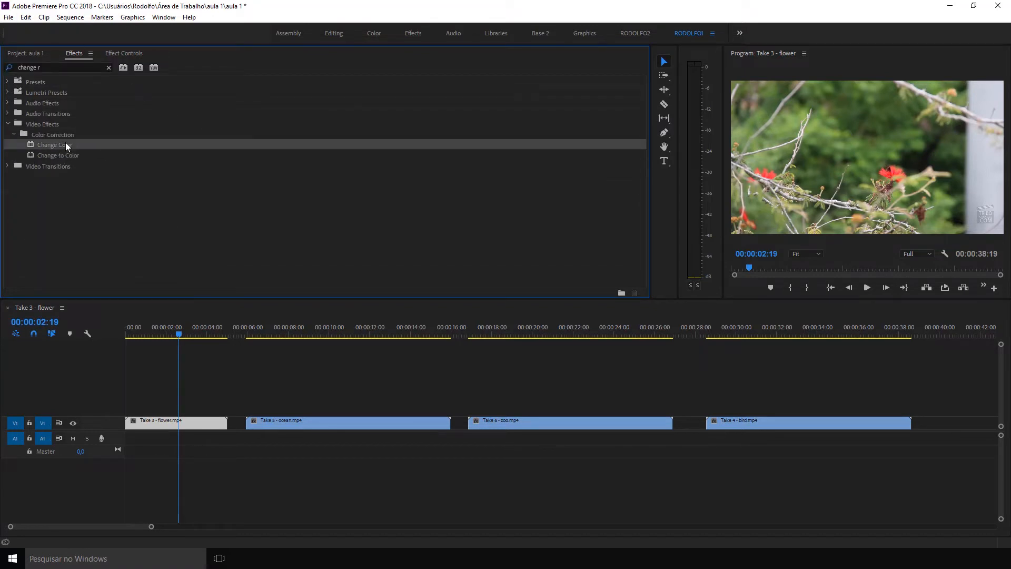
left_click(71, 158)
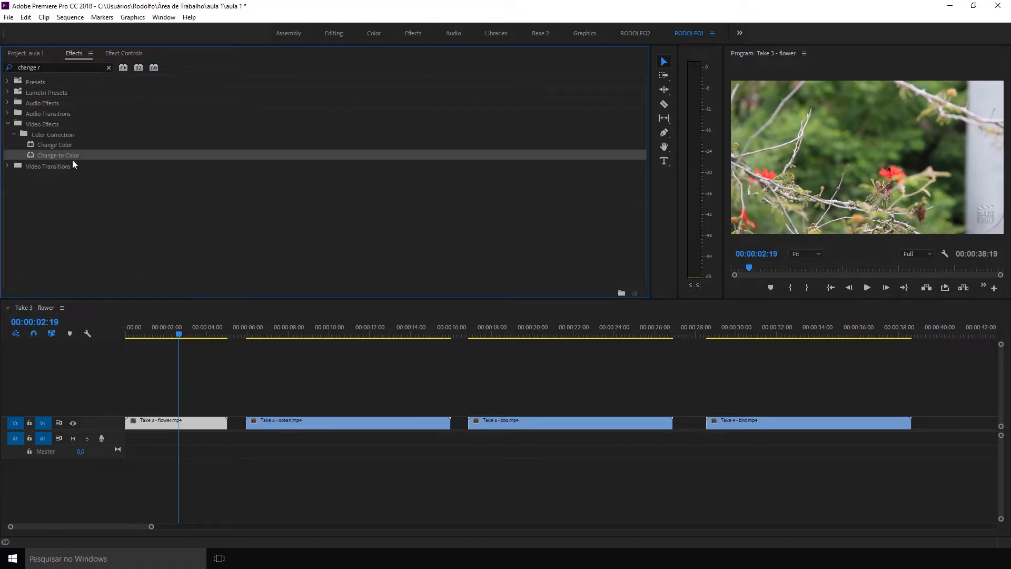
Preview frames of the ocean, zoo and bird clips, and return the playhead to the flower clip at 00:00:02:08.
left_click(333, 329)
left_click(559, 323)
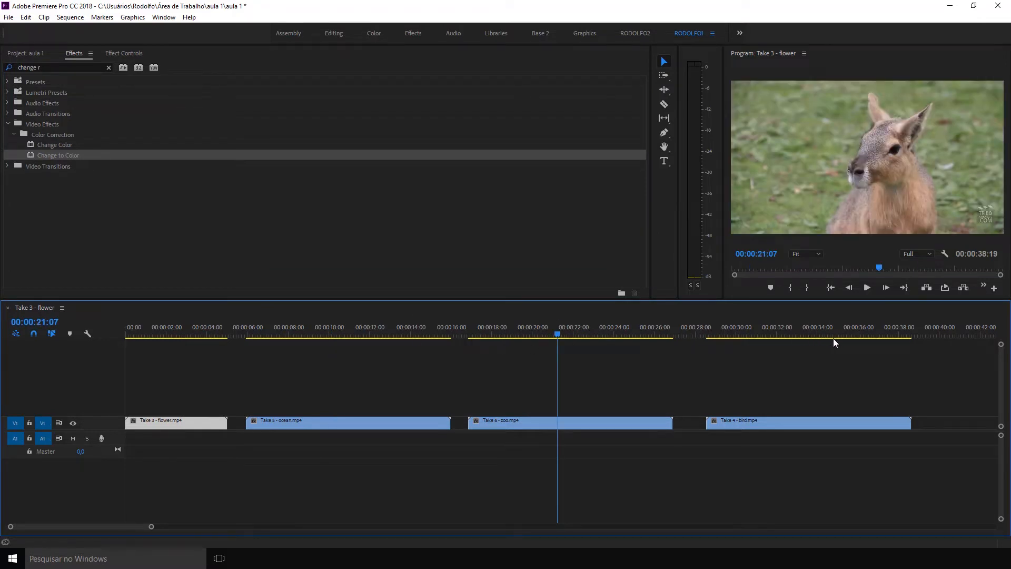
left_click(832, 329)
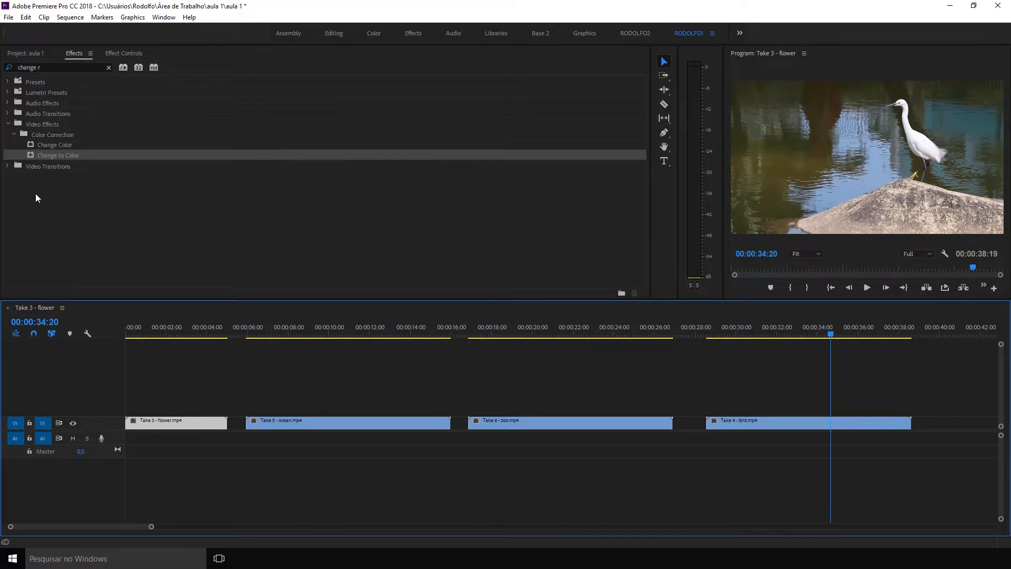
left_click(173, 329)
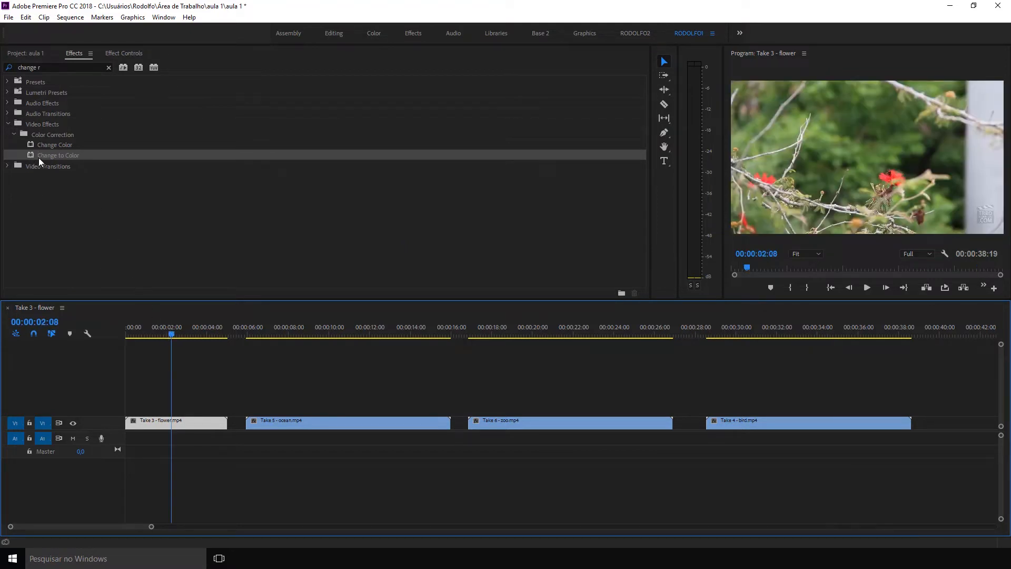
Apply Change to Color to the flower clip, sampling the flower's red as From and setting To to blue 3600FF.
left_click_drag(39, 157, 164, 413)
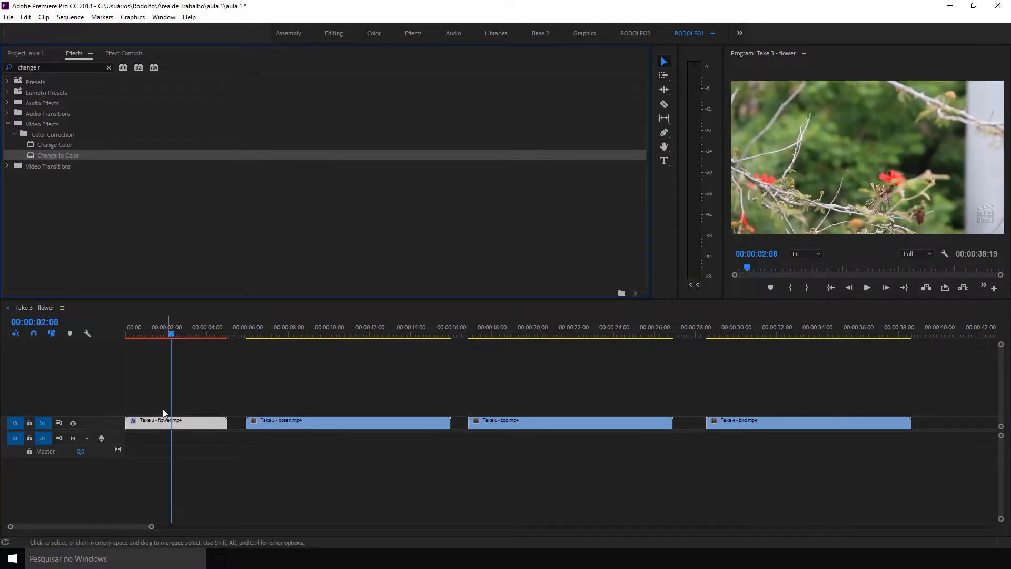
left_click(120, 53)
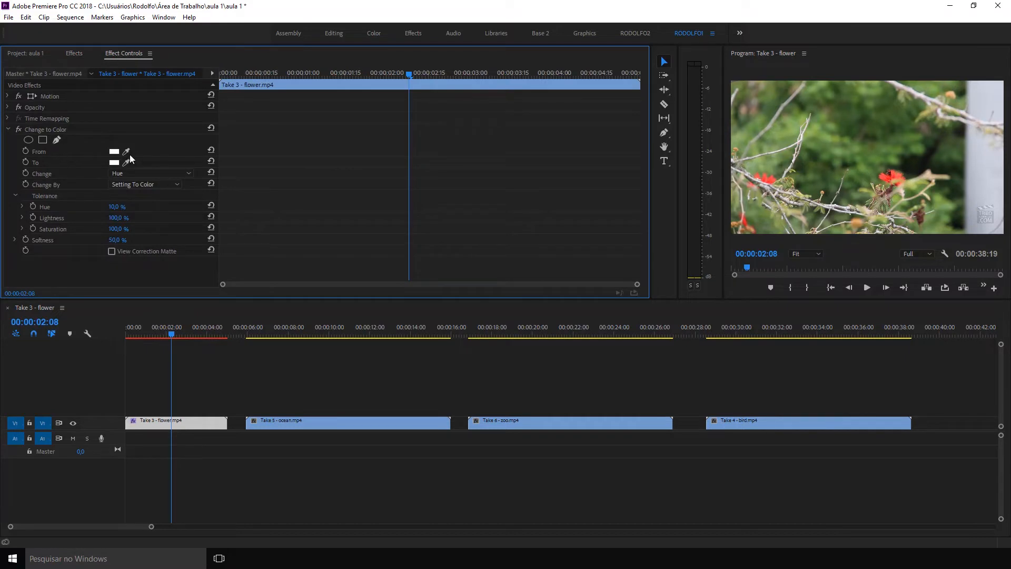
left_click_drag(127, 152, 894, 174)
left_click(114, 162)
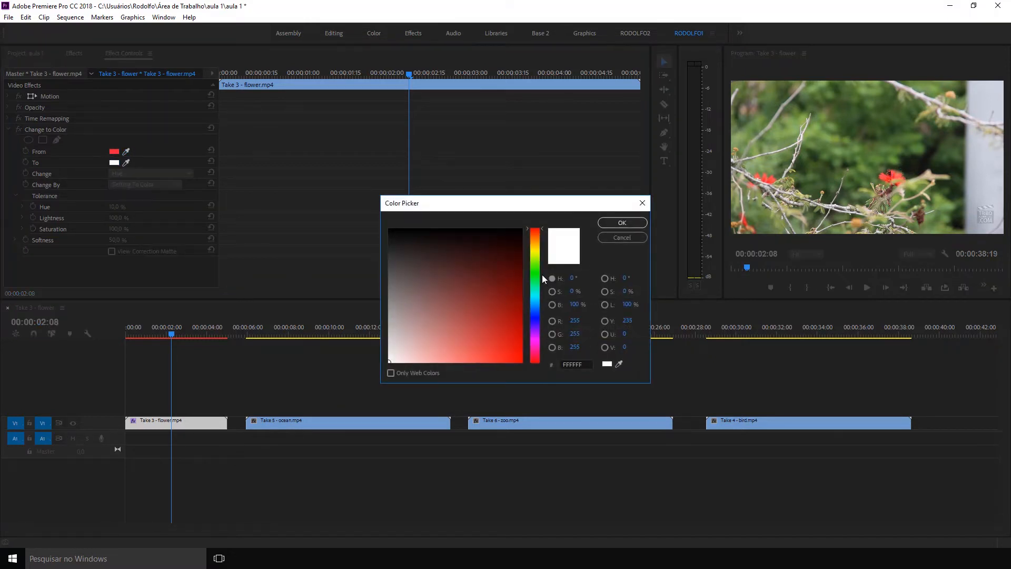
left_click_drag(535, 273, 537, 323)
left_click(508, 335)
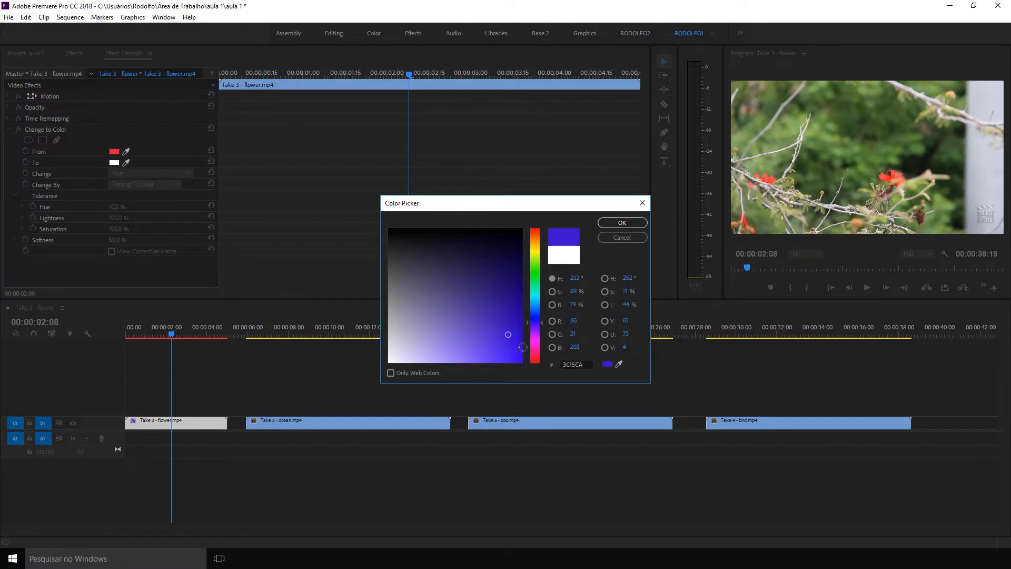
left_click(623, 222)
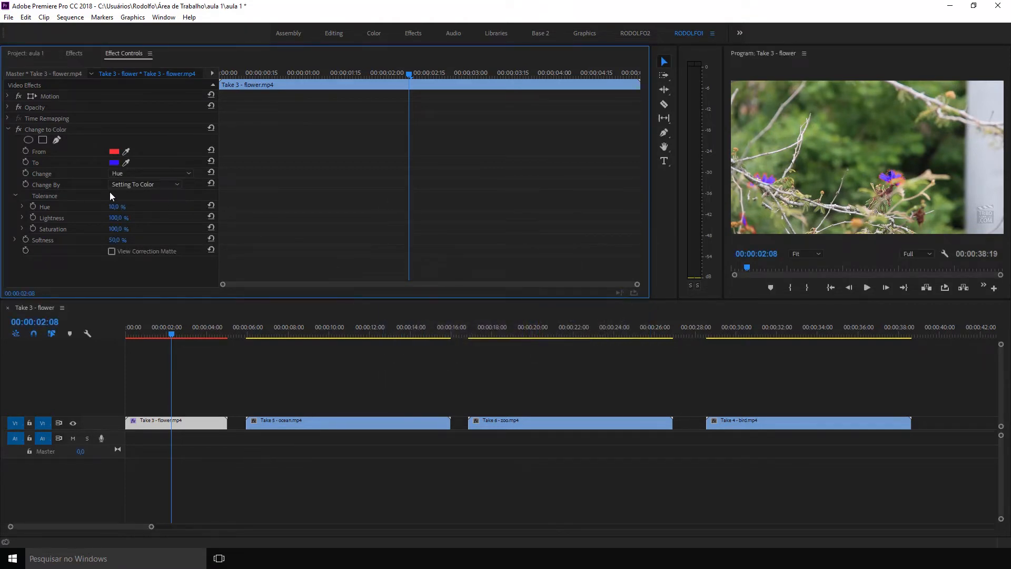
Try Change to Color with Softness at 0% and Hue tolerances of 30% and 0%, and remove the effect from the flower clip.
mouse_move(111, 208)
left_mouse_down()
mouse_move(160, 208)
mouse_move(105, 208)
mouse_move(153, 208)
mouse_move(106, 208)
mouse_move(122, 208)
left_mouse_up()
left_click_drag(116, 241, 84, 240)
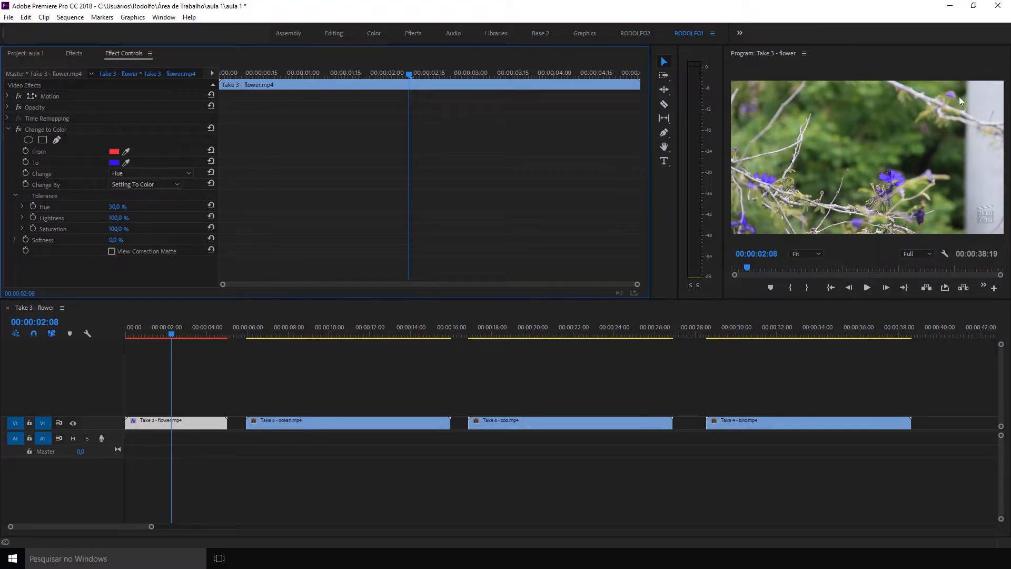
left_click_drag(114, 207, 116, 240)
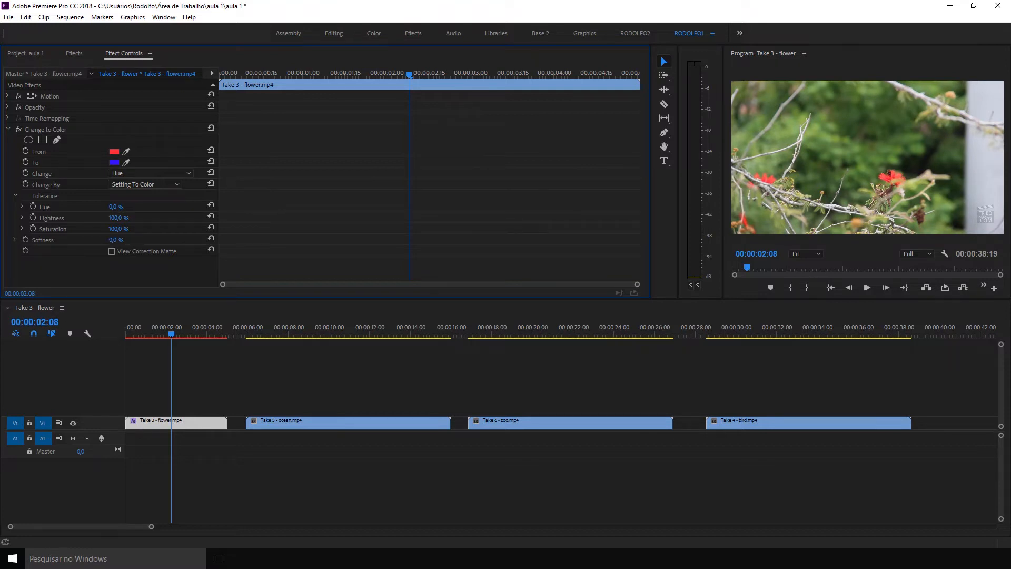
left_click(61, 131)
key("Delete")
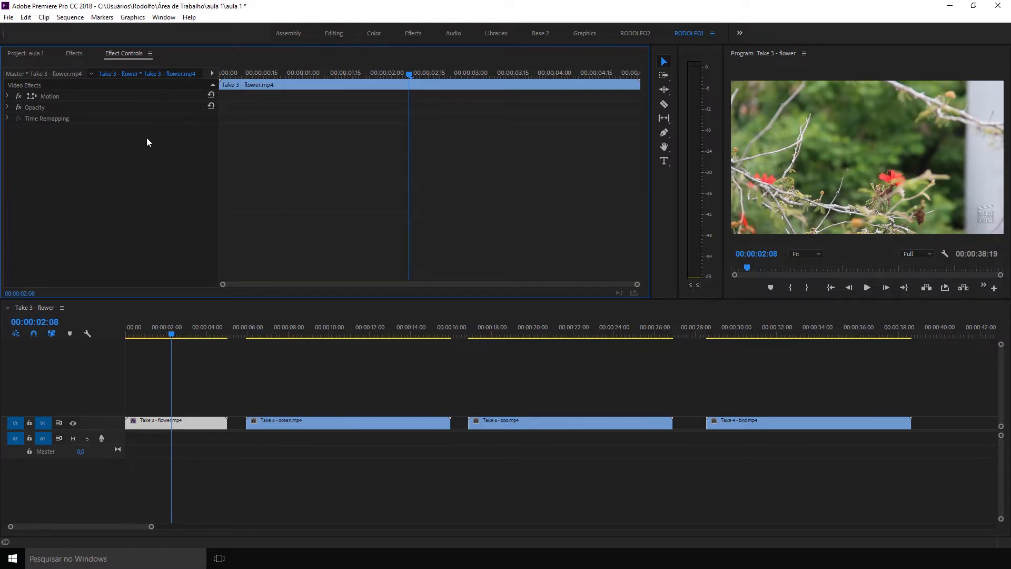
Search the effects for "gaus" and apply Gaussian Blur to the flower clip with a Blurriness of 90.
left_click(80, 53)
left_click(54, 67)
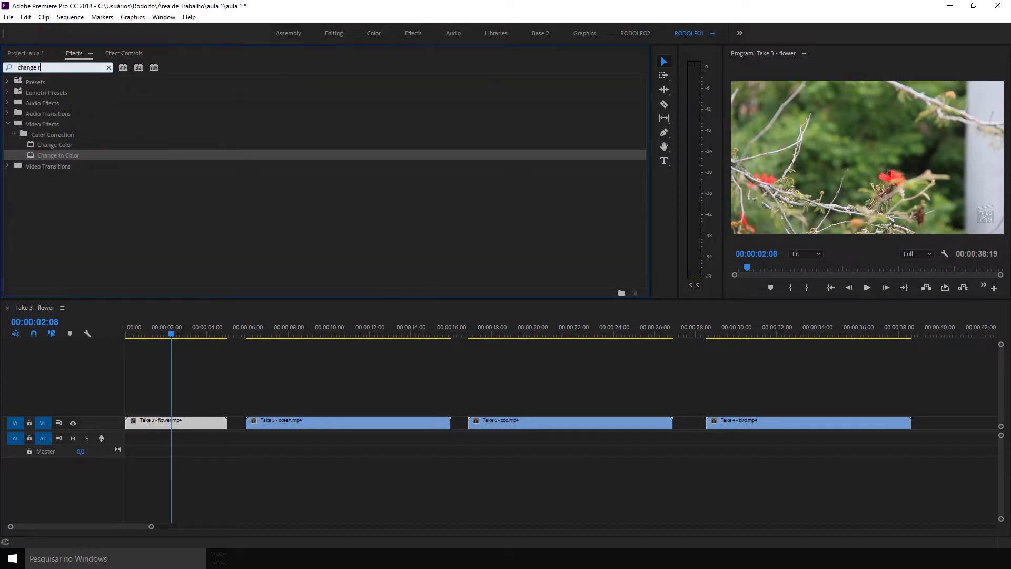
type("gau")
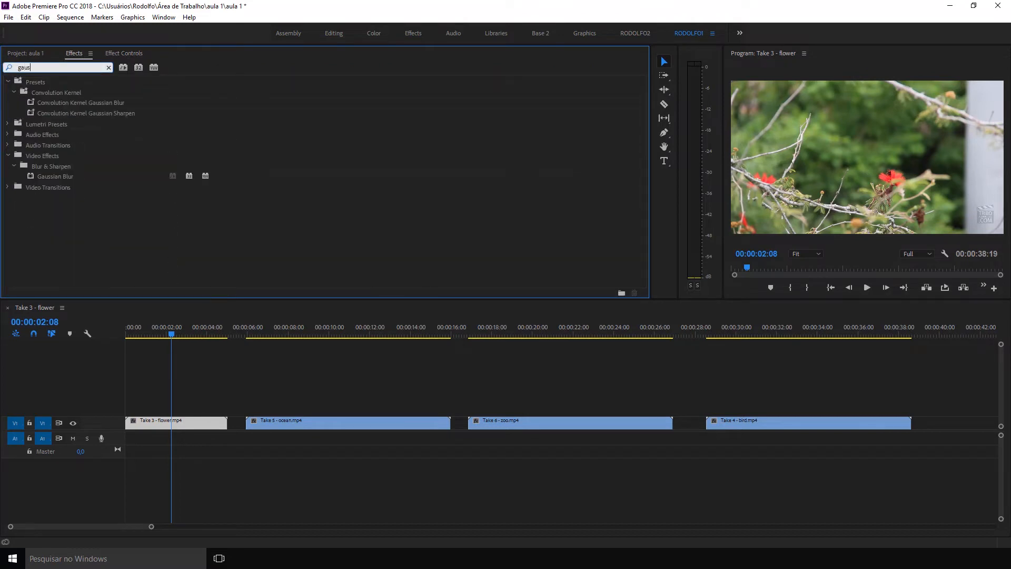
type("s")
left_click_drag(67, 178, 173, 423)
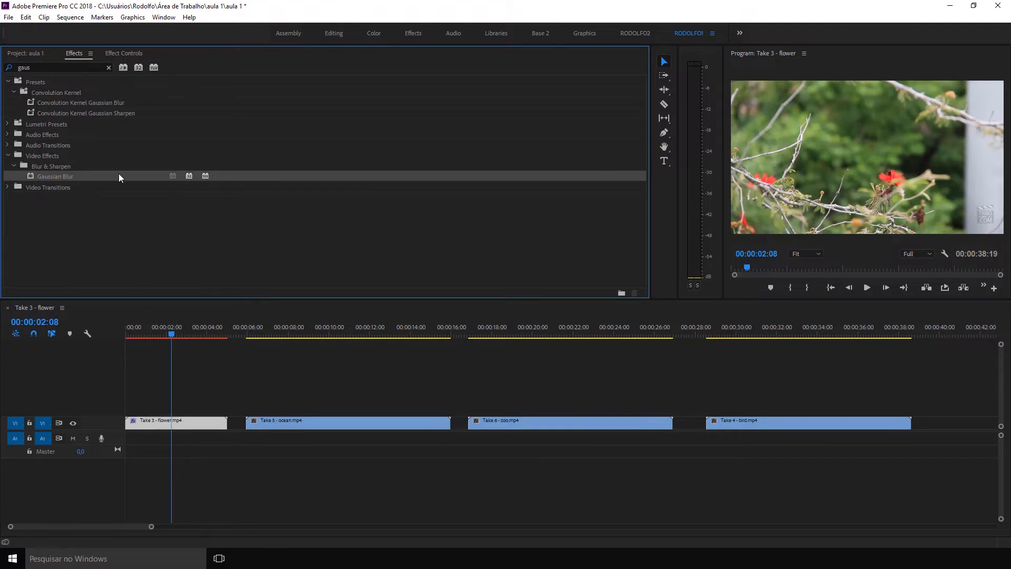
left_click(121, 54)
left_click_drag(111, 153, 179, 152)
Compare the flower clip with Gaussian Blur on and off at 00:00:00:20, and remove the effect.
left_click_drag(168, 333, 140, 331)
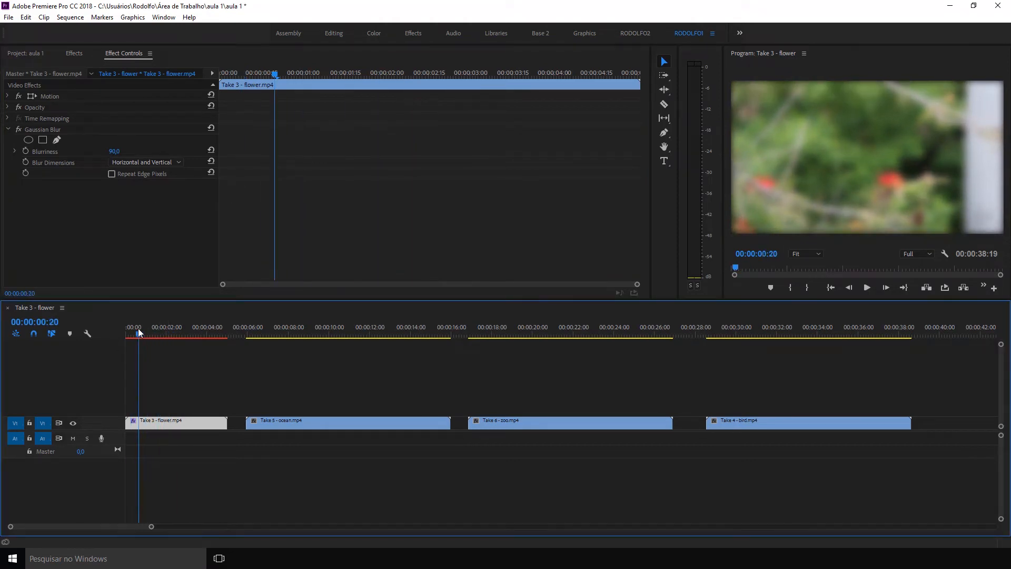
left_click(18, 130)
left_click(18, 130)
left_click(18, 129)
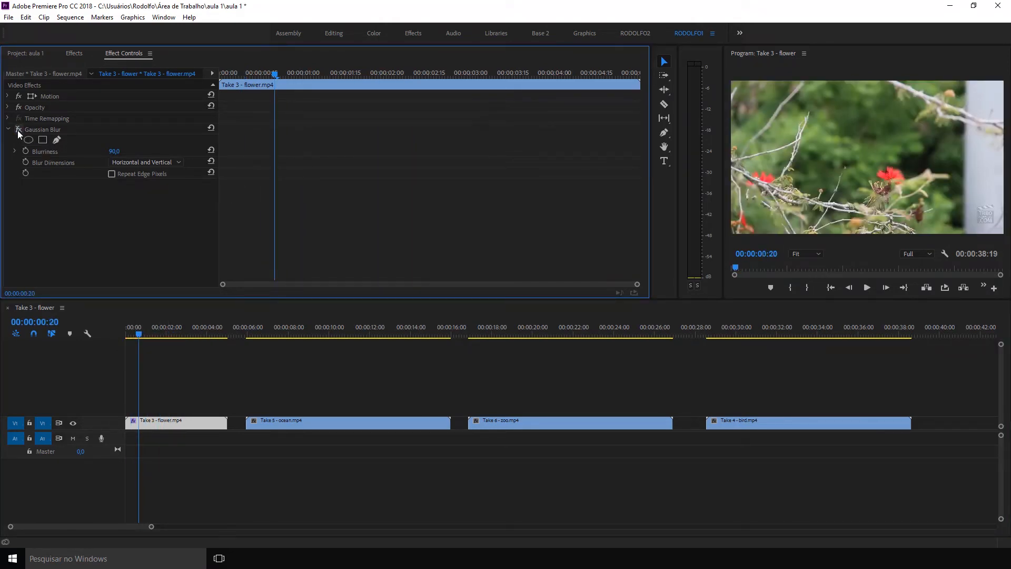
left_click(44, 130)
key("Delete")
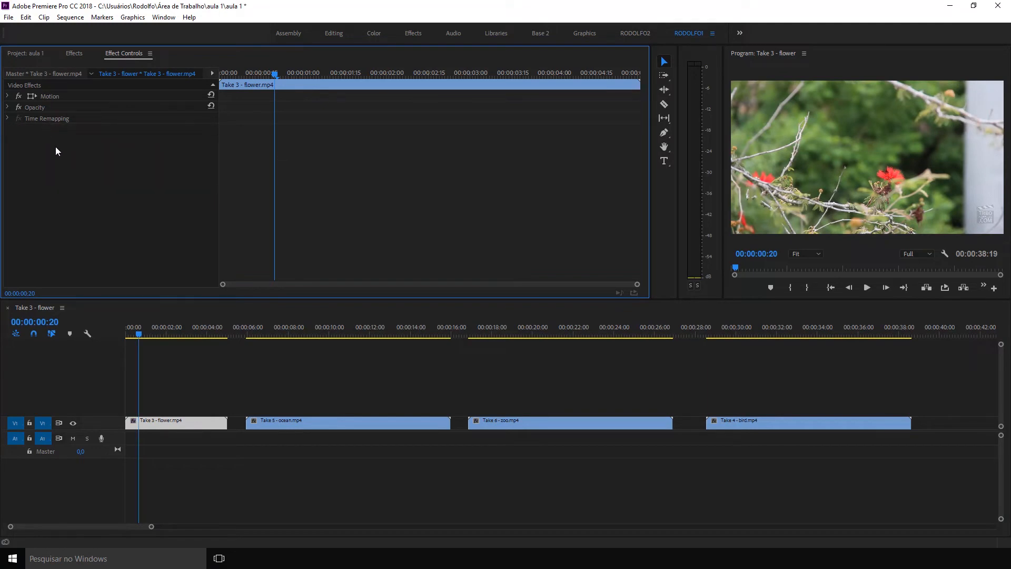
Search the effects for "corner" to find Corner Pin.
left_click(84, 54)
double_click(79, 67)
type("corner")
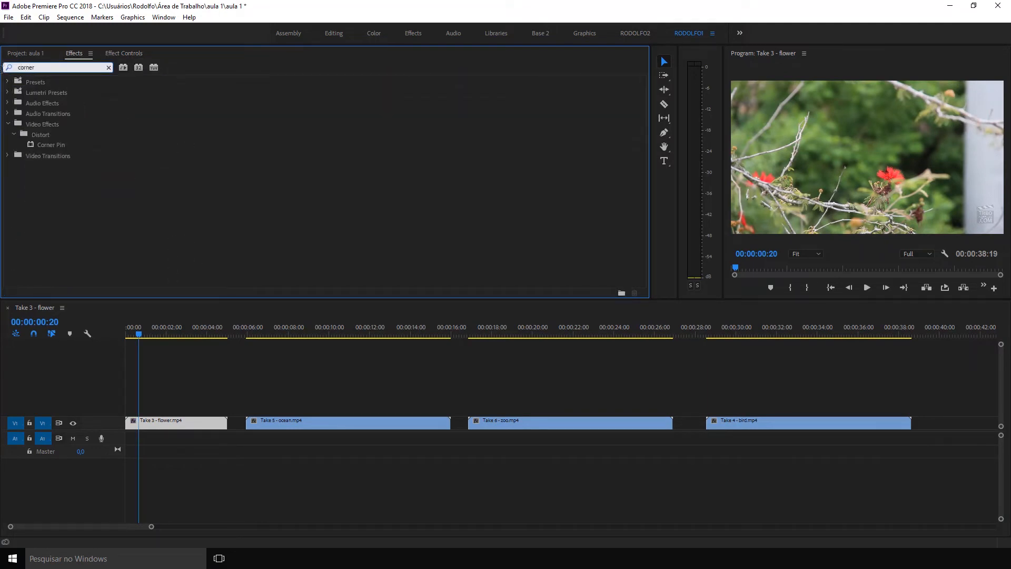
Import the TV image from the graphics folder and create a new sequence from it.
left_click(41, 54)
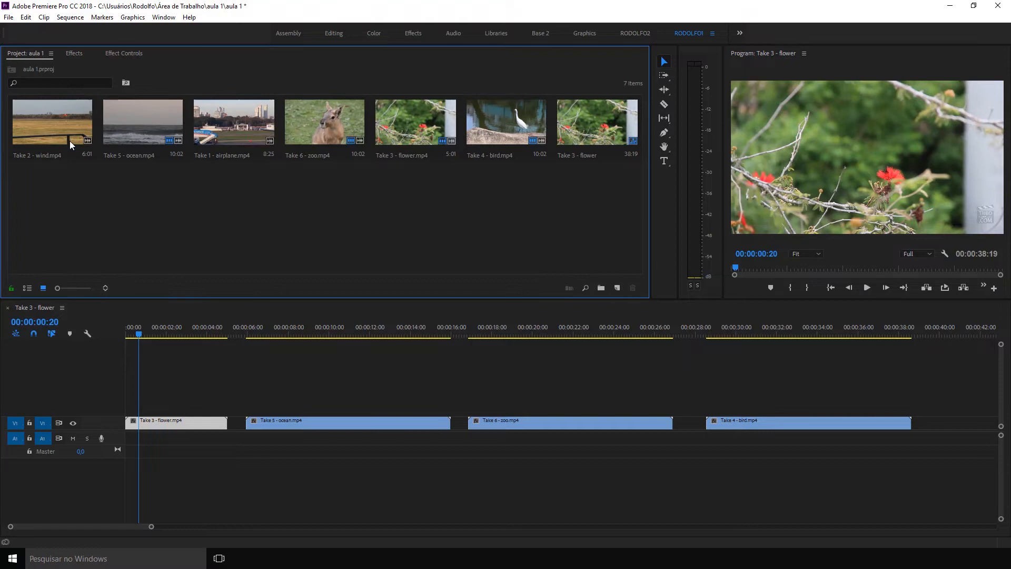
double_click(86, 181)
left_click(207, 49)
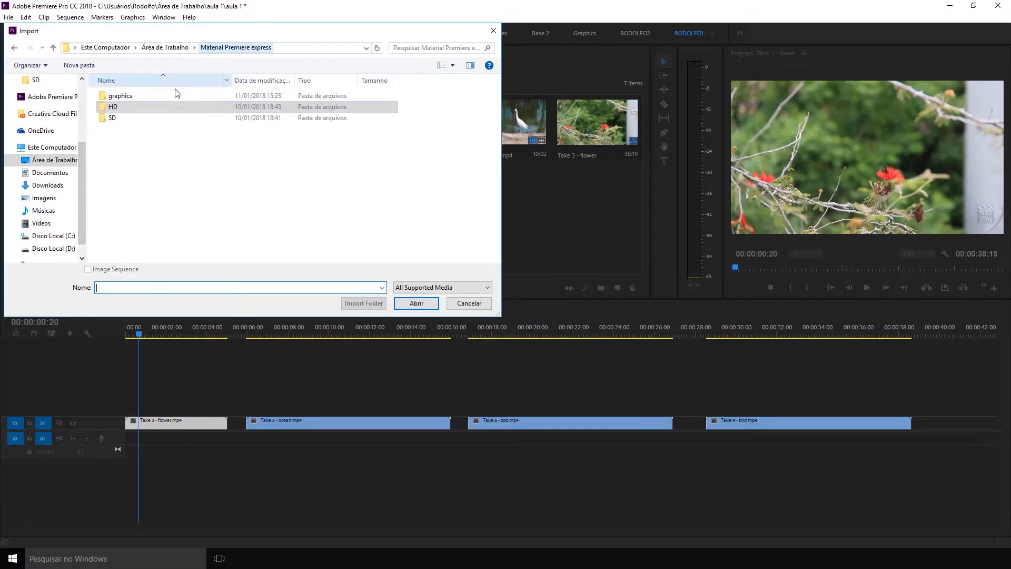
double_click(113, 93)
left_click(293, 178)
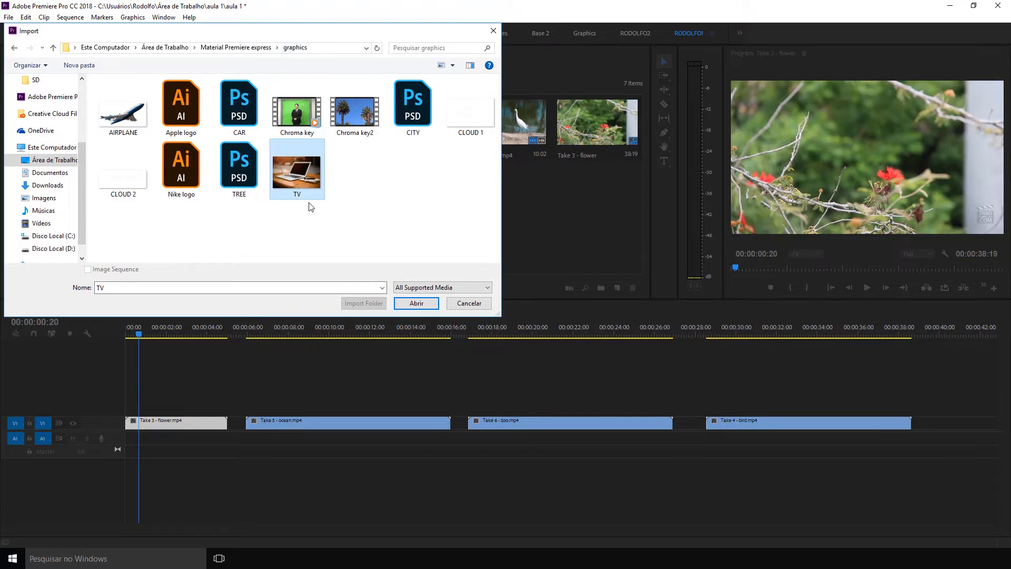
left_click(403, 303)
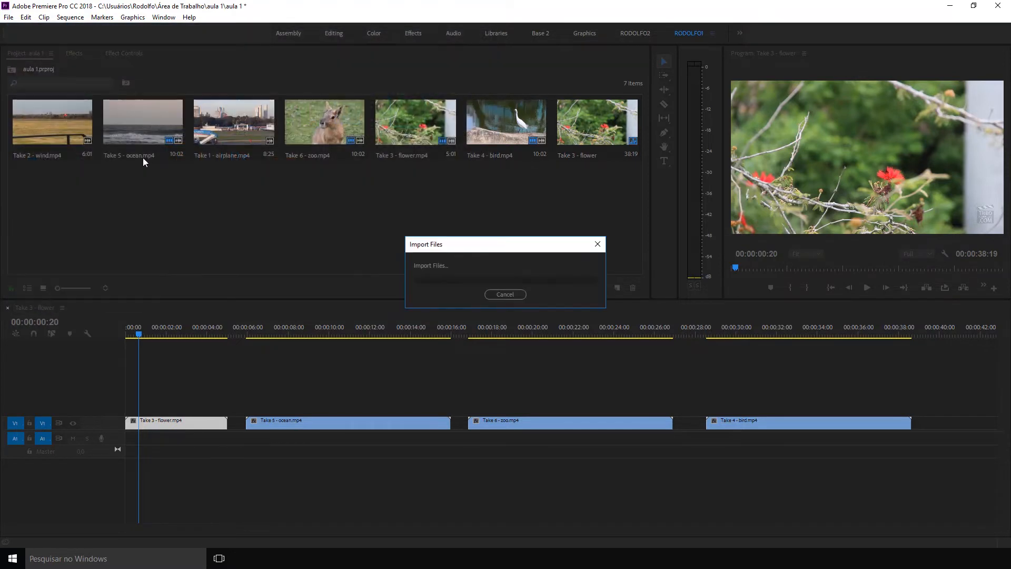
left_click_drag(108, 292, 618, 289)
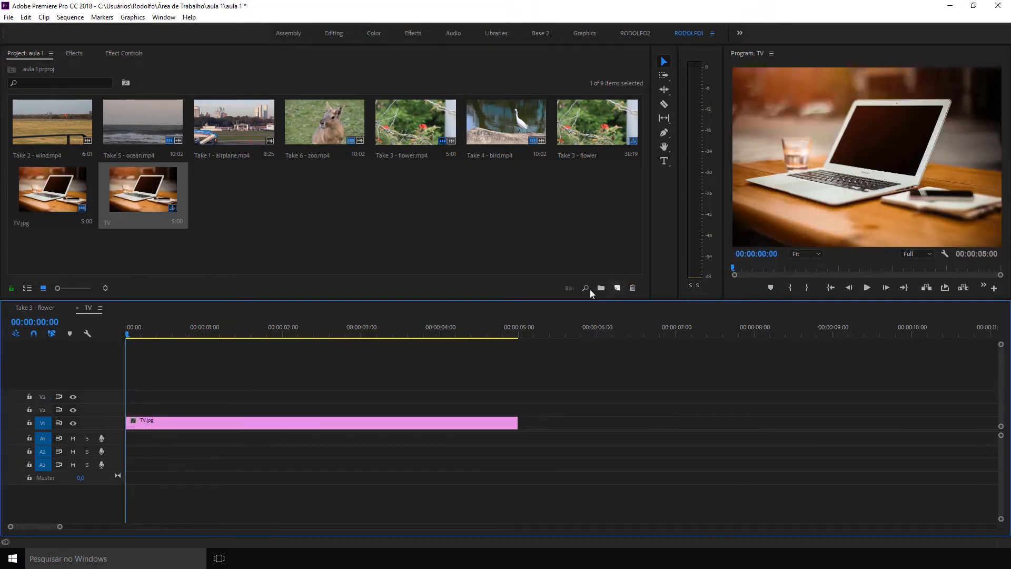
Switch to the second custom workspace with a Source monitor and show the project items as a list in a wider Project panel.
left_click(292, 205)
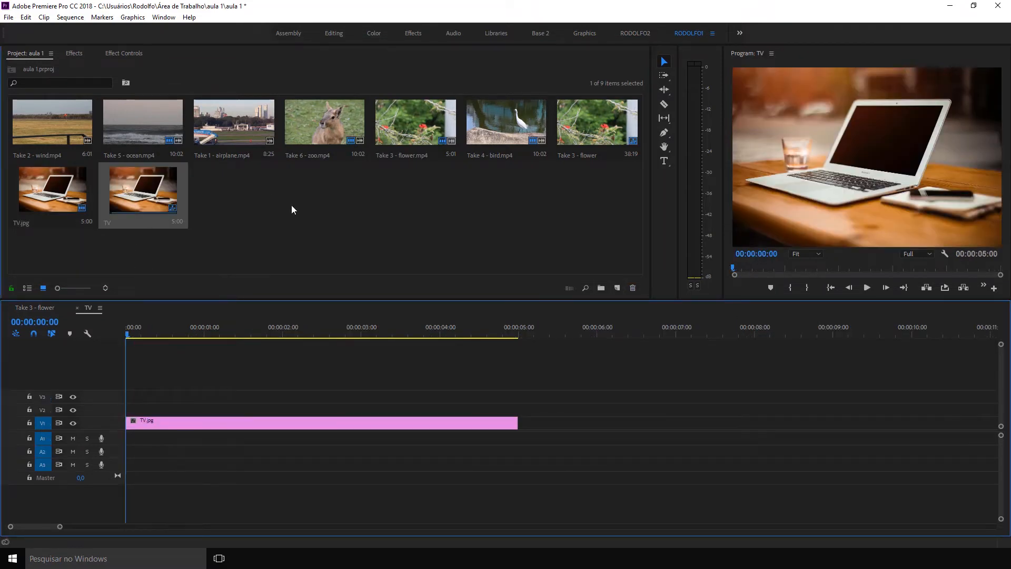
left_click(235, 136)
mouse_move(230, 218)
left_mouse_down()
mouse_move(141, 410)
mouse_move(208, 277)
mouse_move(220, 210)
left_mouse_up()
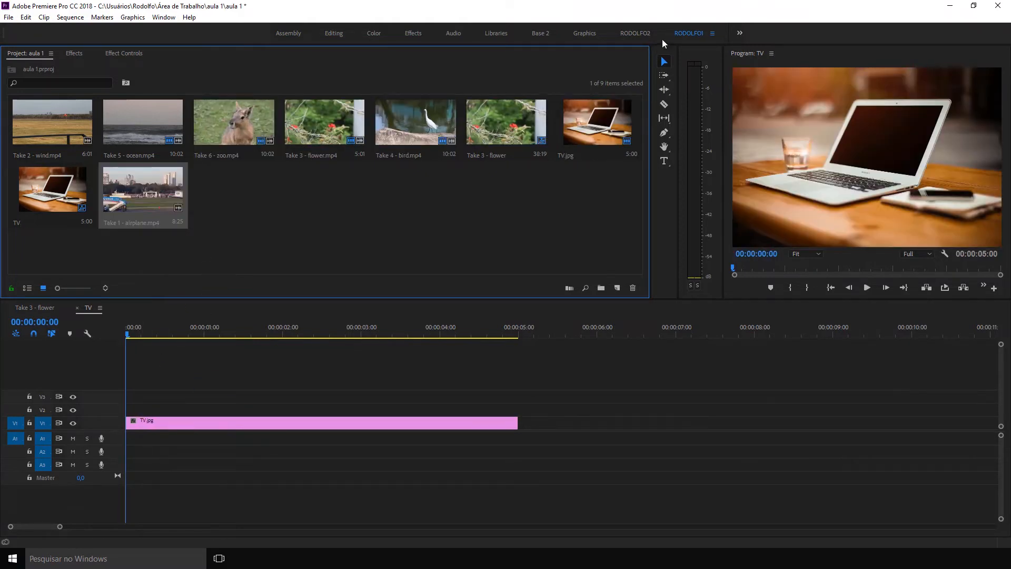
left_click(635, 33)
left_click(24, 53)
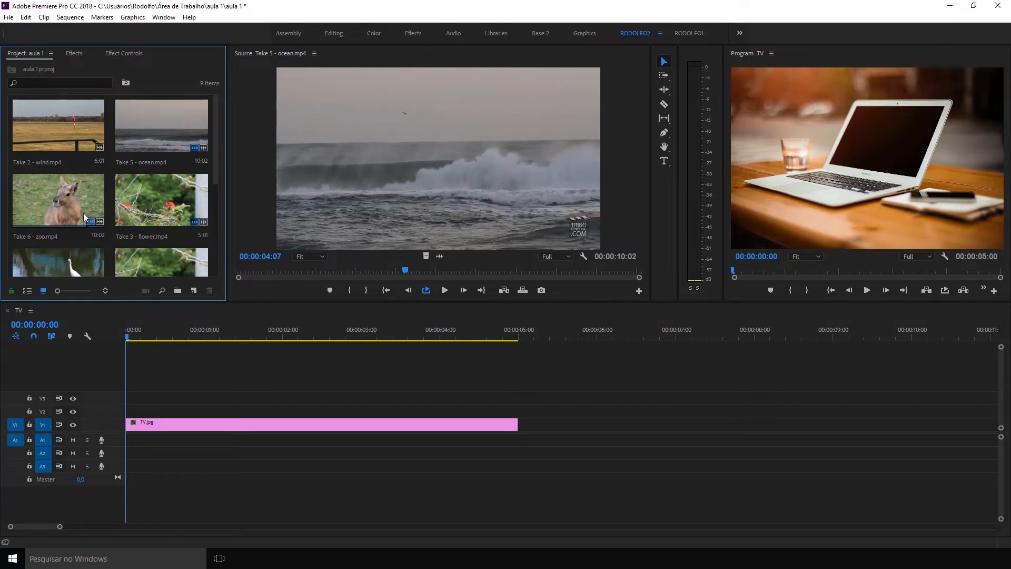
left_click_drag(225, 184, 304, 188)
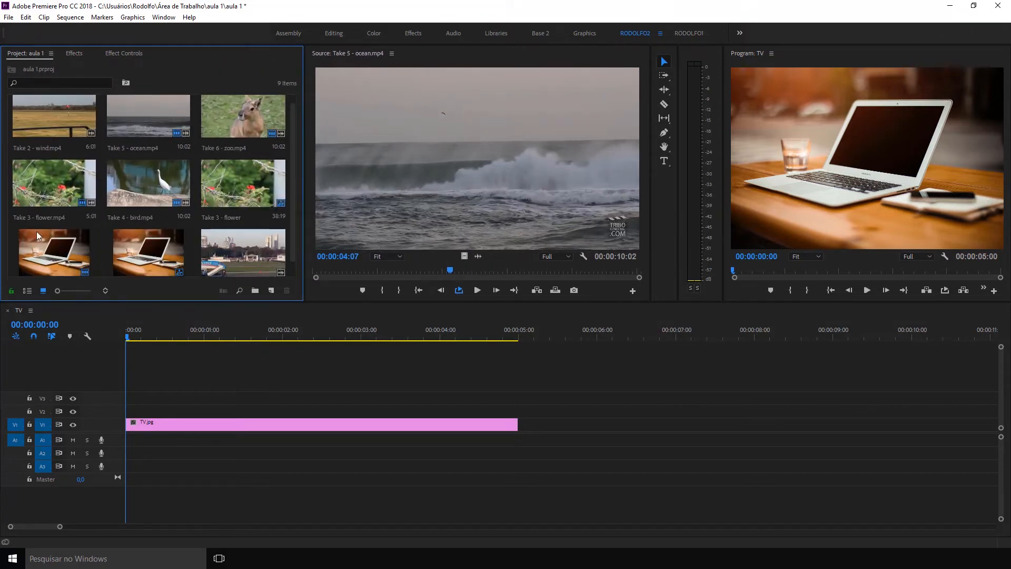
left_click(27, 290)
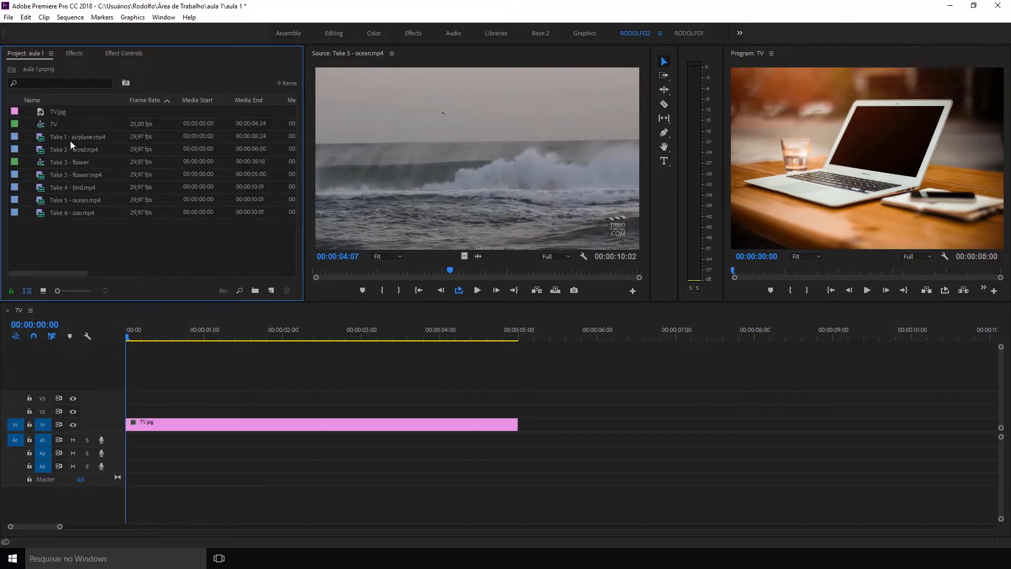
Place only the video of Take 1 - airplane.mp4 on V2 from the sequence start, and extend TV.jpg to the airplane clip's end.
double_click(46, 139)
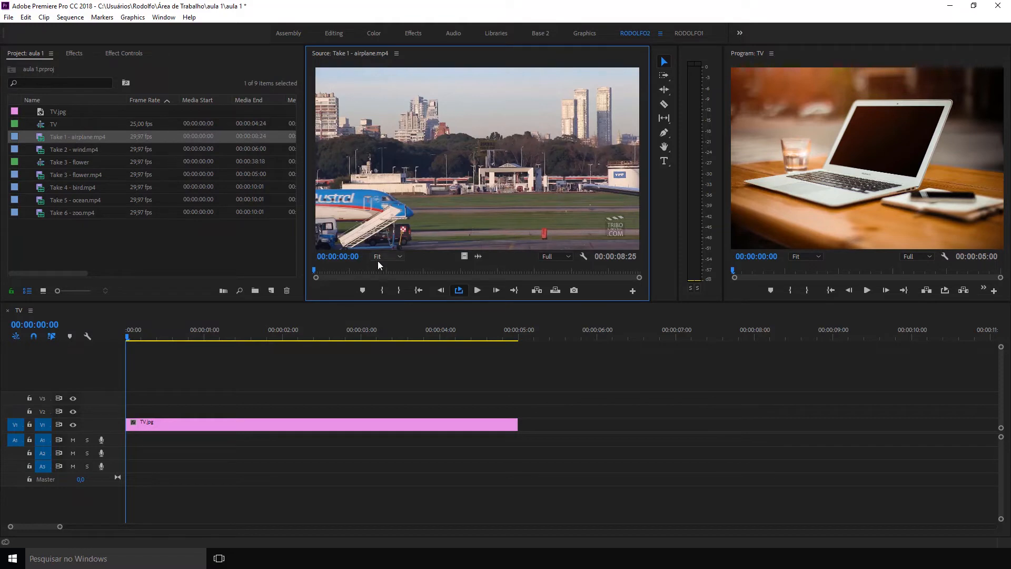
left_click_drag(464, 256, 125, 414)
left_click_drag(517, 424, 820, 424)
Apply the Corner Pin effect to the airplane clip on V2 and show its settings.
left_click(79, 53)
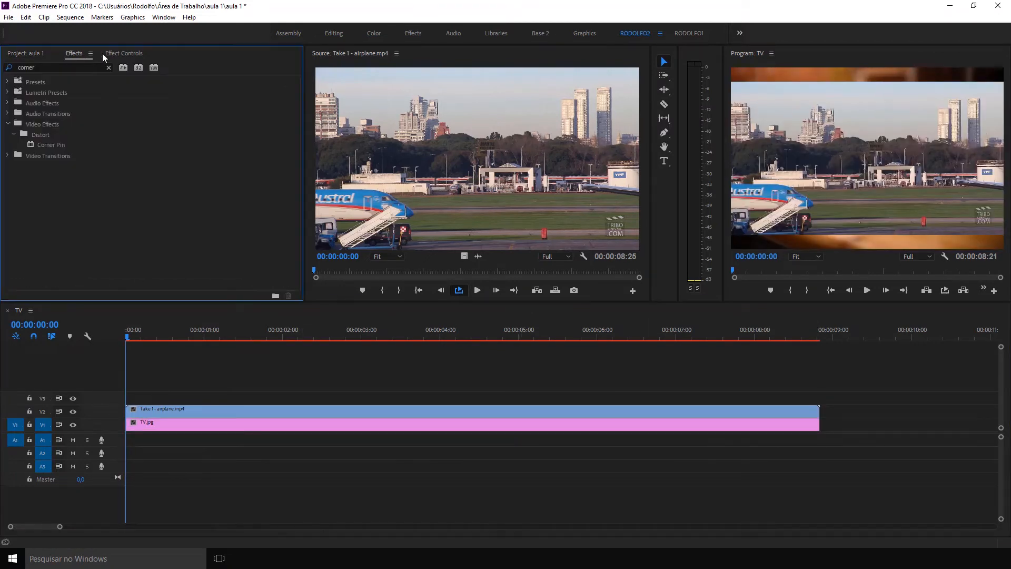
left_click(43, 67)
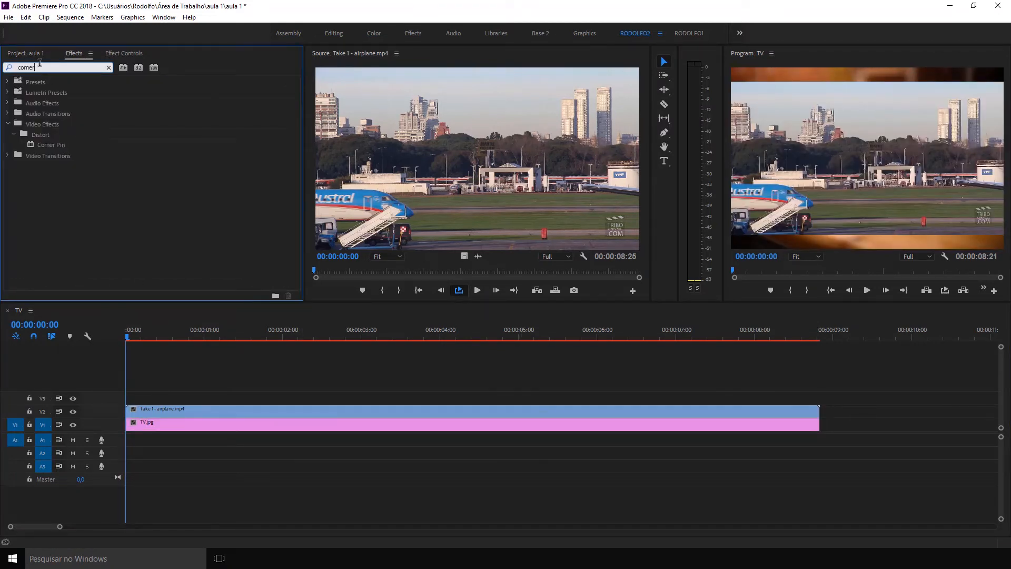
left_click_drag(38, 67, 16, 67)
left_click_drag(49, 147, 180, 409)
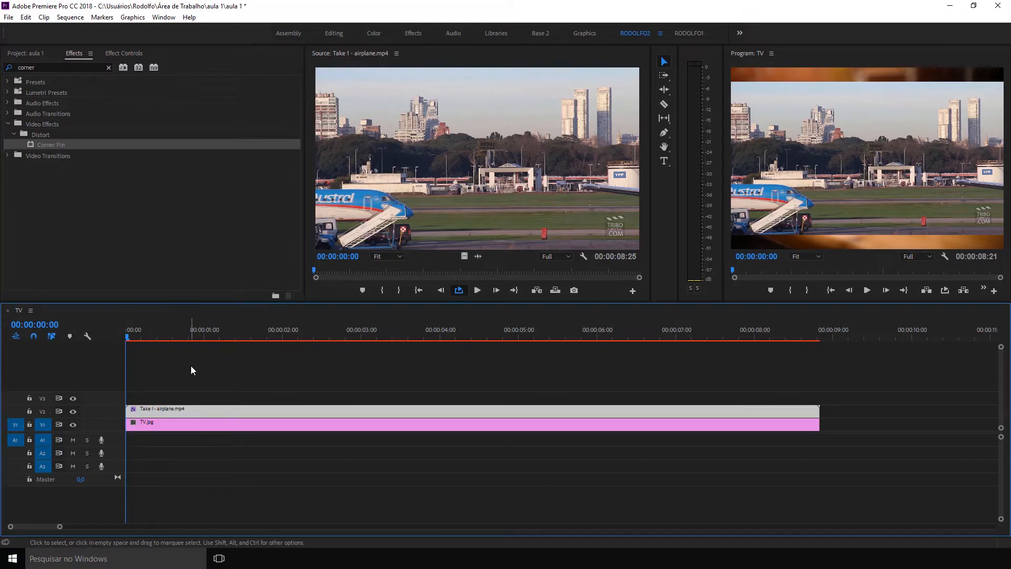
left_click(126, 52)
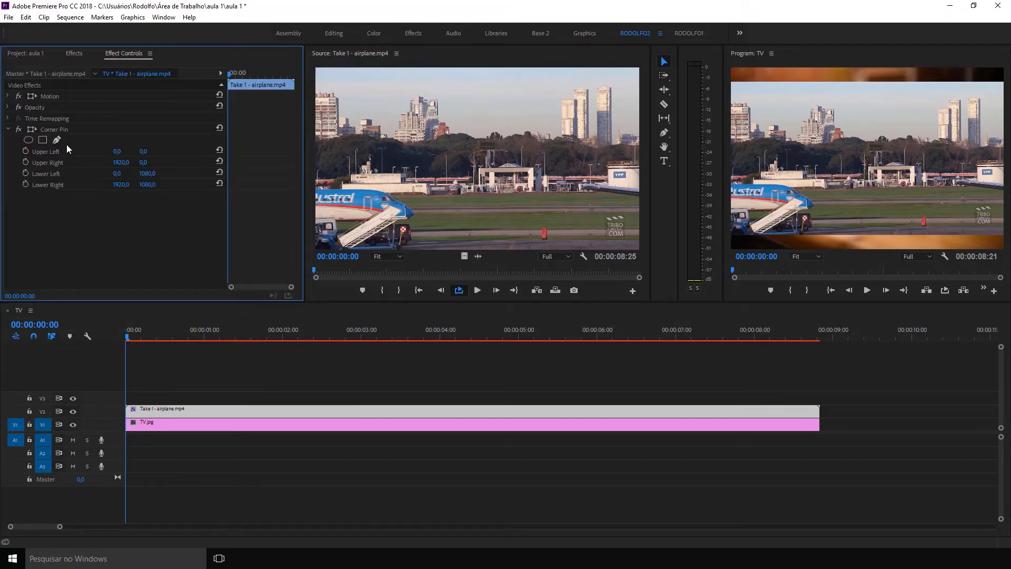
Roughly pin the airplane clip's corners to the laptop screen: upper left about 894, 192; upper right 1500, 188; lower left 660, 684; lower right 1312, 652.
left_click(31, 129)
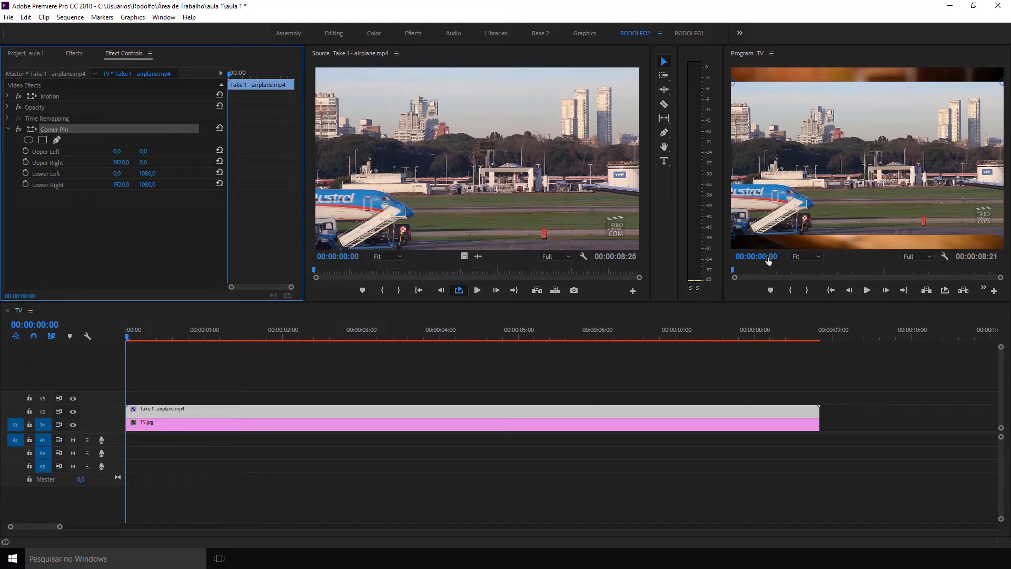
left_click(813, 257)
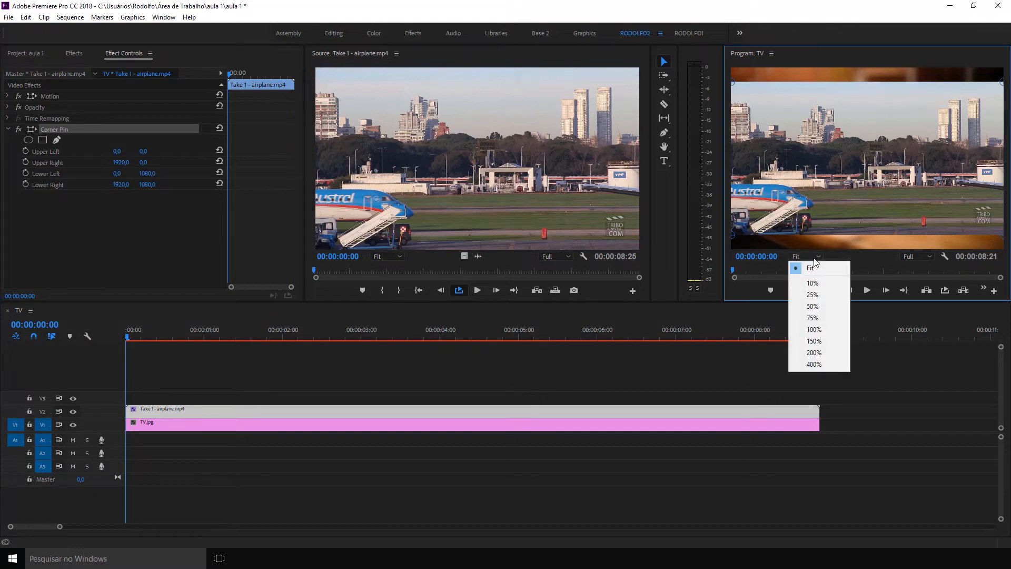
left_click(816, 301)
left_click(812, 256)
left_click(821, 289)
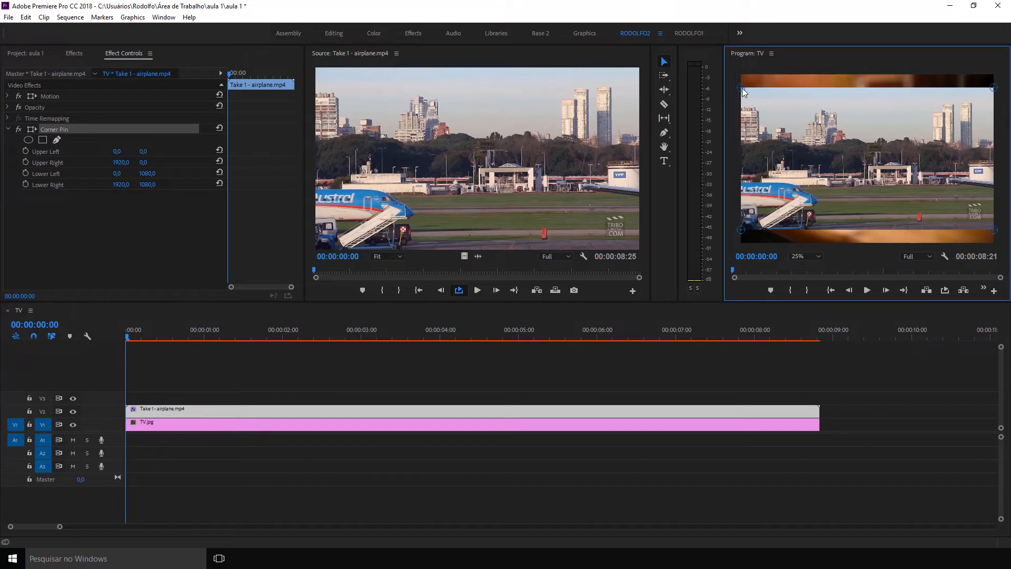
left_click_drag(742, 87, 832, 144)
left_click_drag(741, 229, 827, 177)
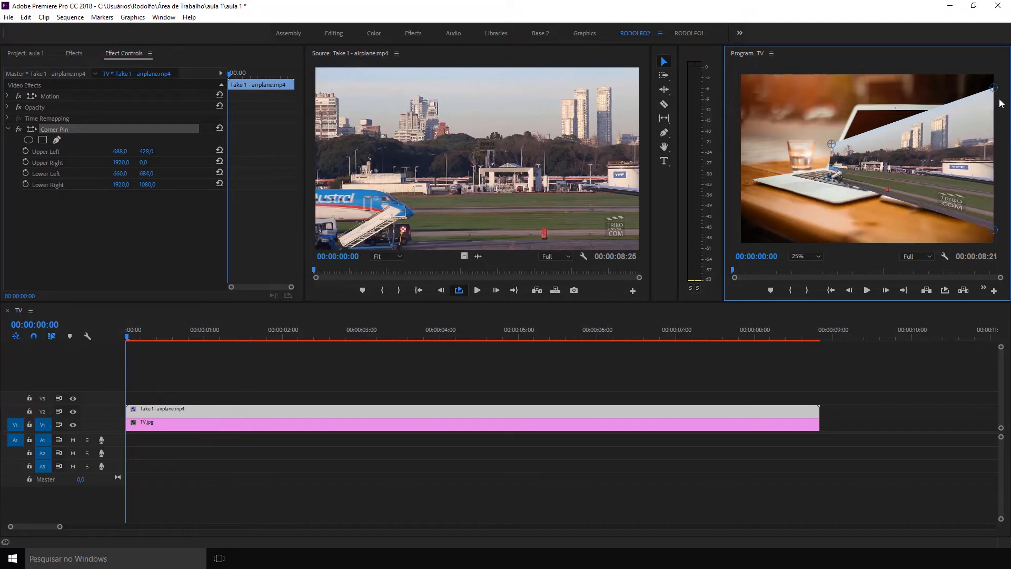
left_click_drag(993, 87, 939, 112)
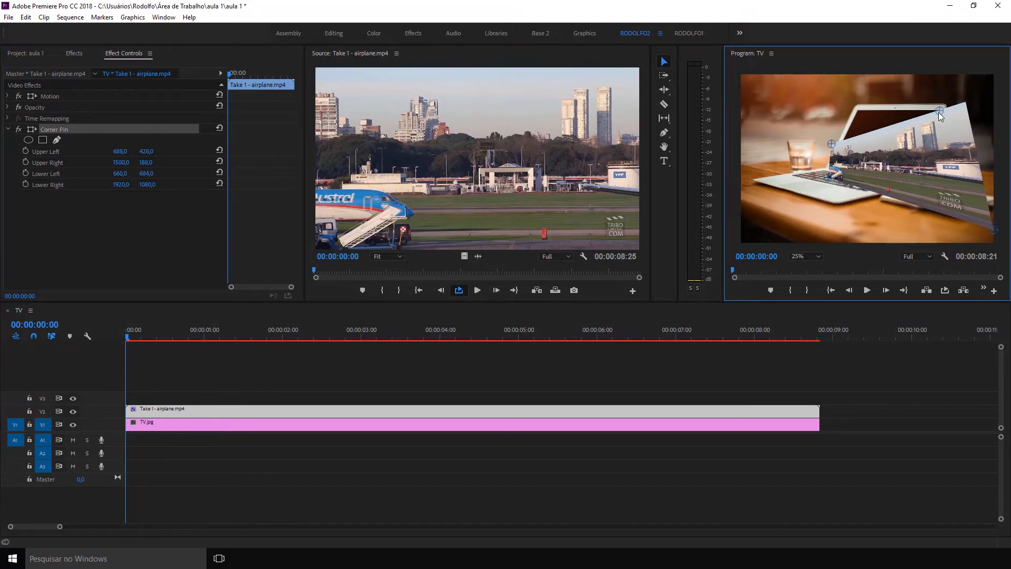
left_click_drag(993, 231, 914, 174)
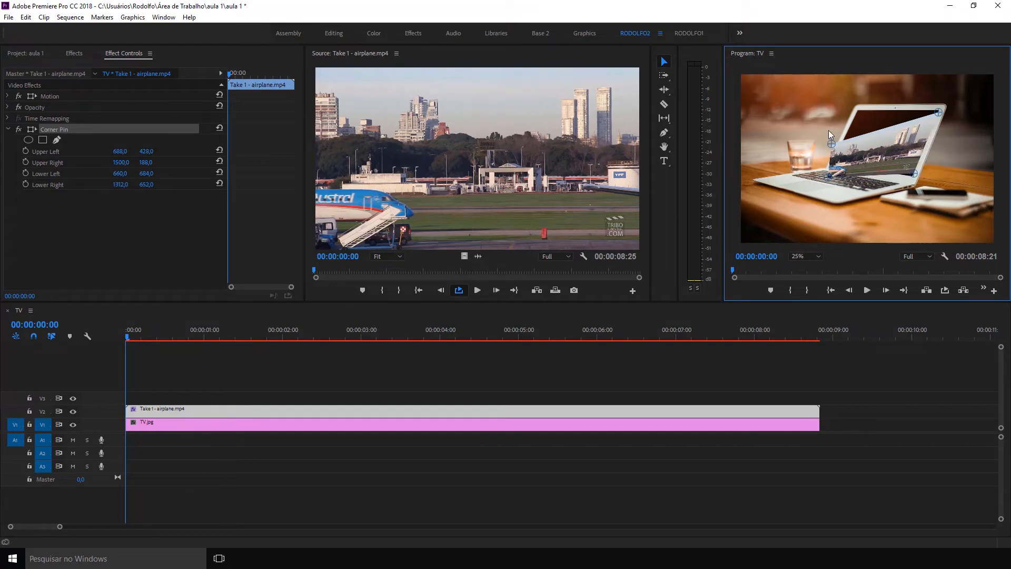
left_click_drag(832, 142, 859, 113)
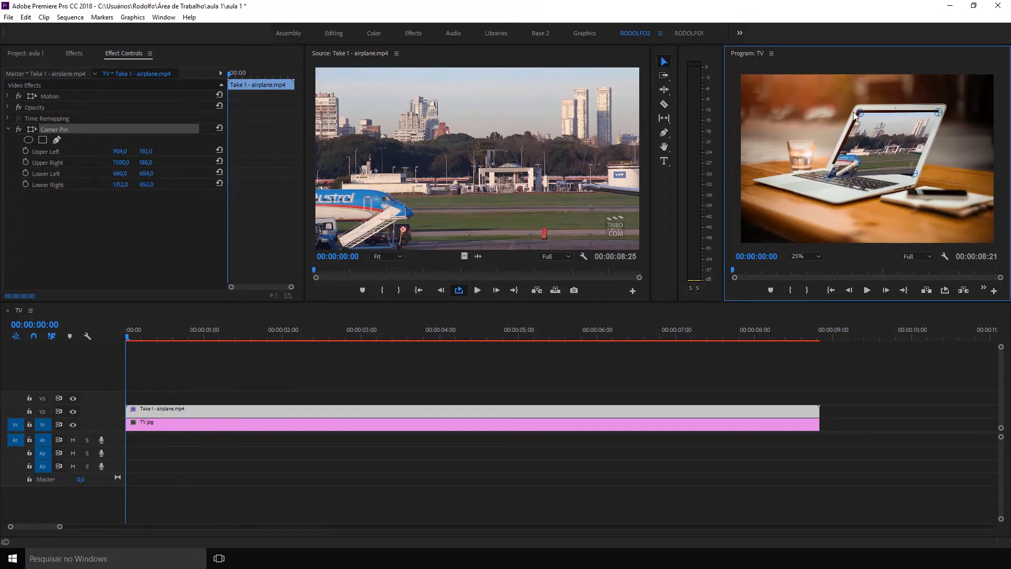
left_click_drag(120, 151, 114, 151)
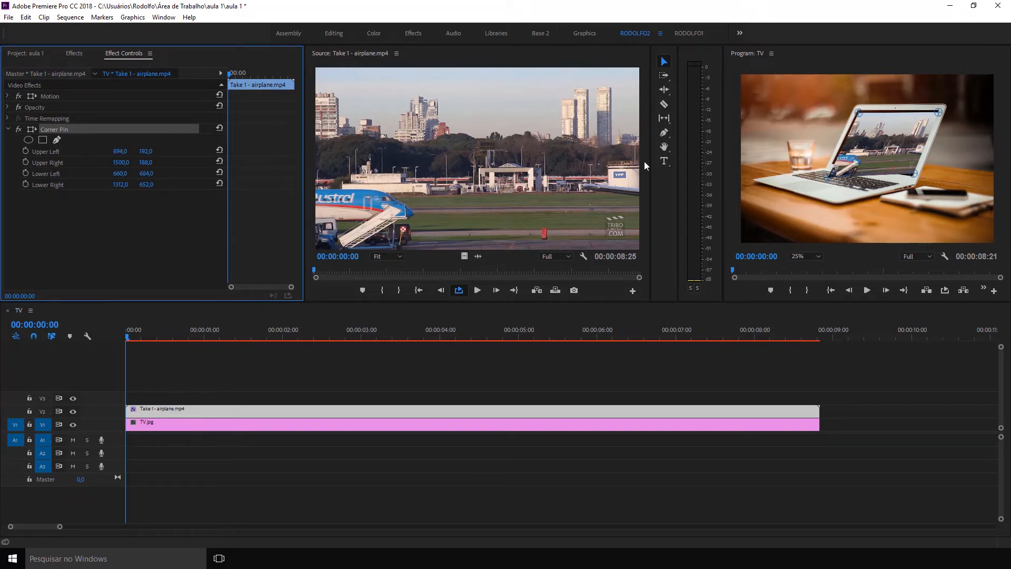
At 100% zoom, refine the Corner Pin's upper-left point to about 888, 172 and its lower-left point to about 690, 581.
left_click(792, 258)
left_click(821, 333)
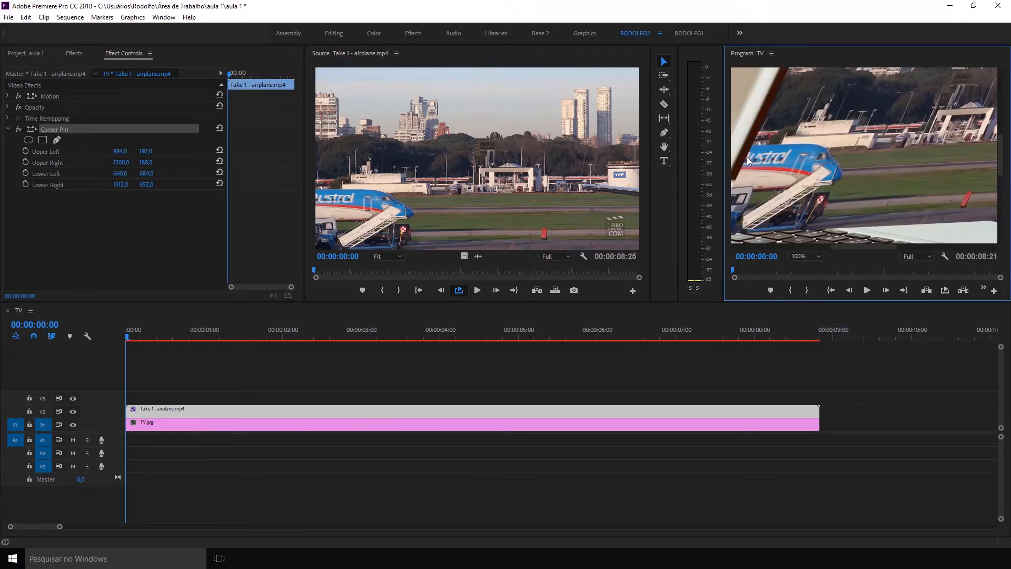
left_click_drag(1006, 167, 1007, 128)
left_click_drag(833, 137, 829, 128)
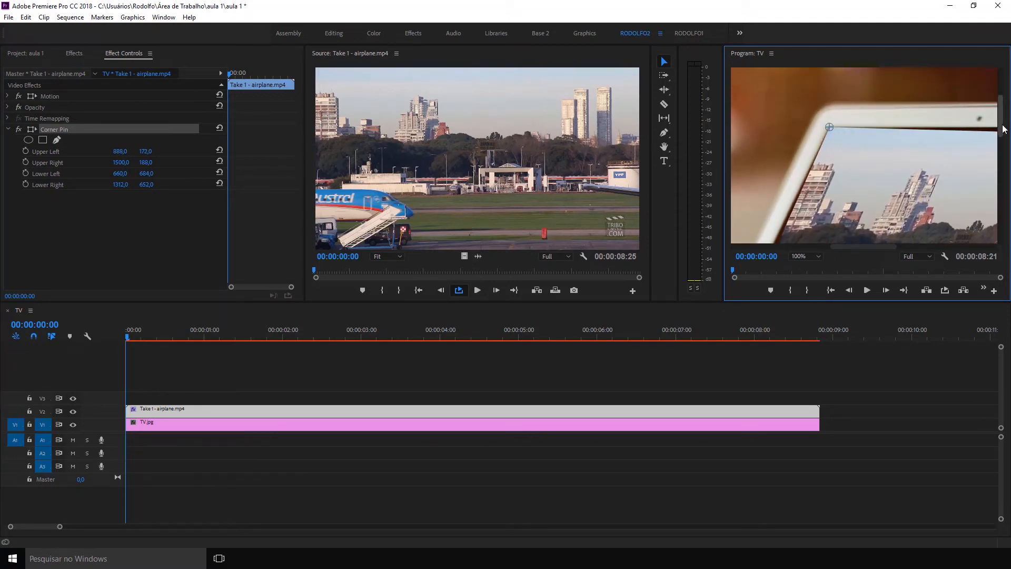
left_click_drag(1002, 128, 1003, 172)
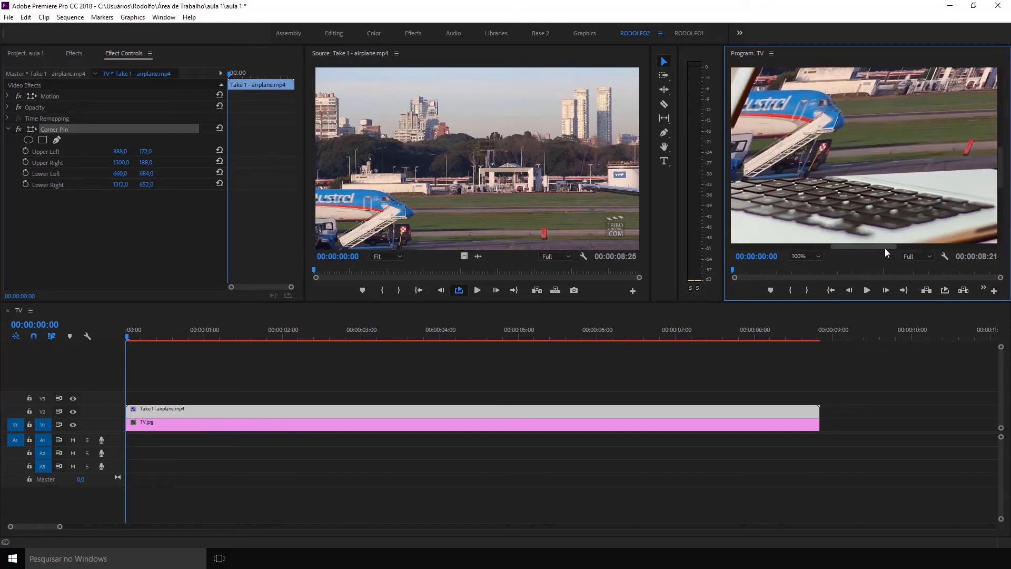
left_click_drag(884, 246, 856, 246)
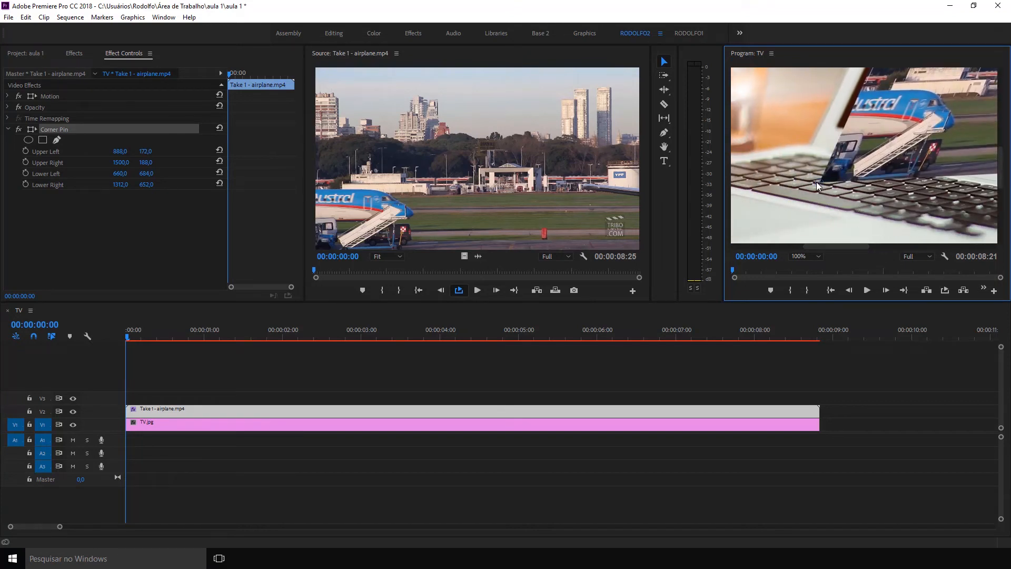
left_click_drag(817, 185, 834, 128)
Refine the lower-right pin to about 1303, 674 and the upper-right pin to about 1509, 168, ending with the preview fitted.
left_click_drag(833, 246, 895, 245)
left_click_drag(924, 165, 920, 177)
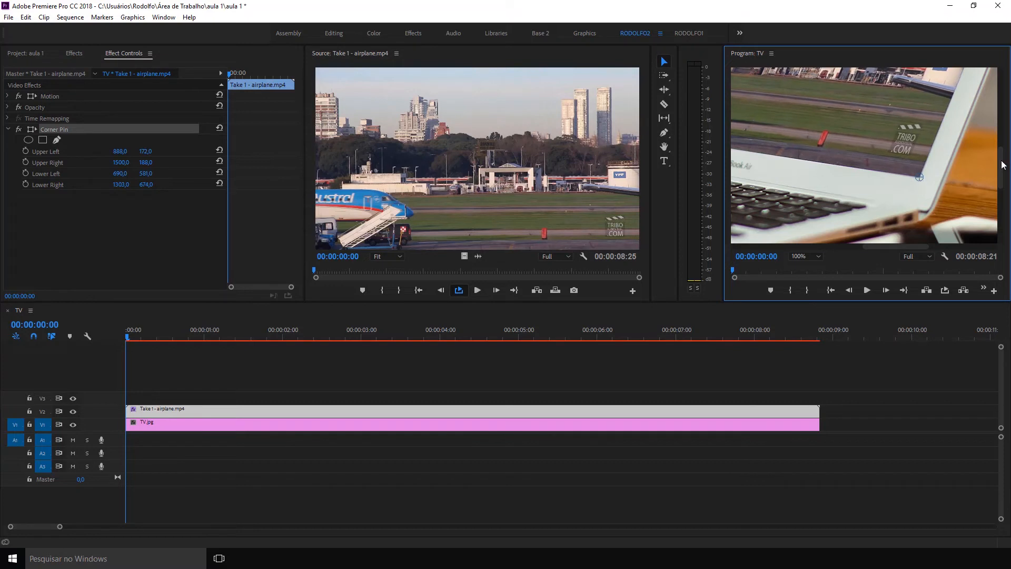
left_click_drag(999, 162, 1001, 115)
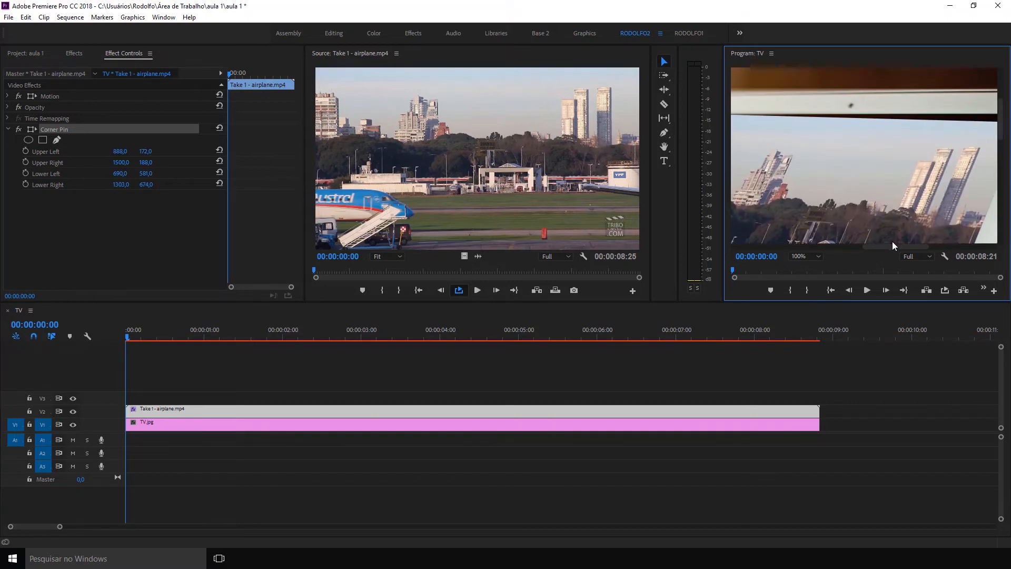
left_click_drag(907, 248, 929, 248)
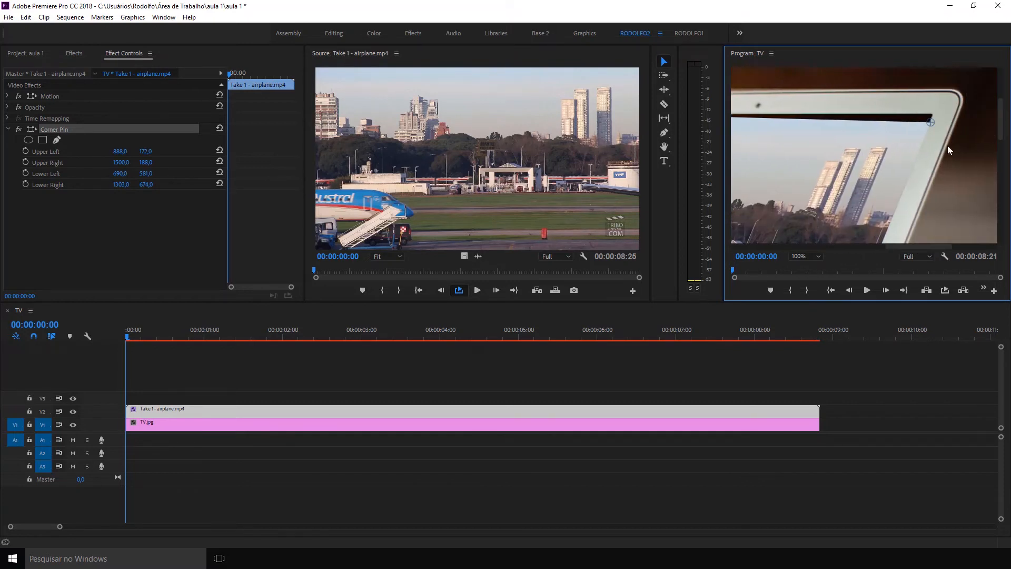
left_click_drag(931, 122, 935, 112)
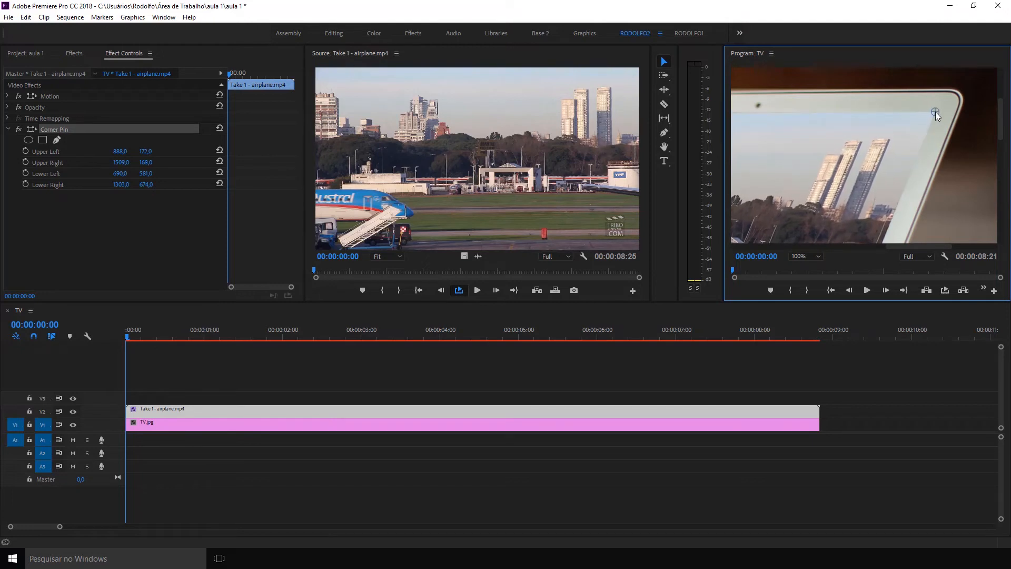
left_click(817, 256)
left_click(820, 267)
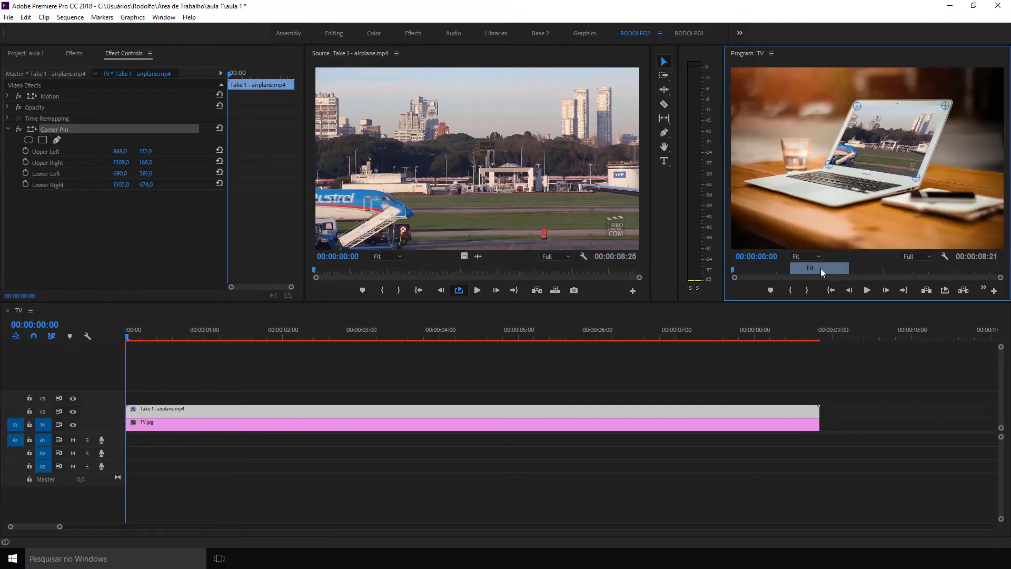
Deselect the clip and play the TV sequence to examine the airplane video on the laptop screen.
left_click(293, 367)
key("space")
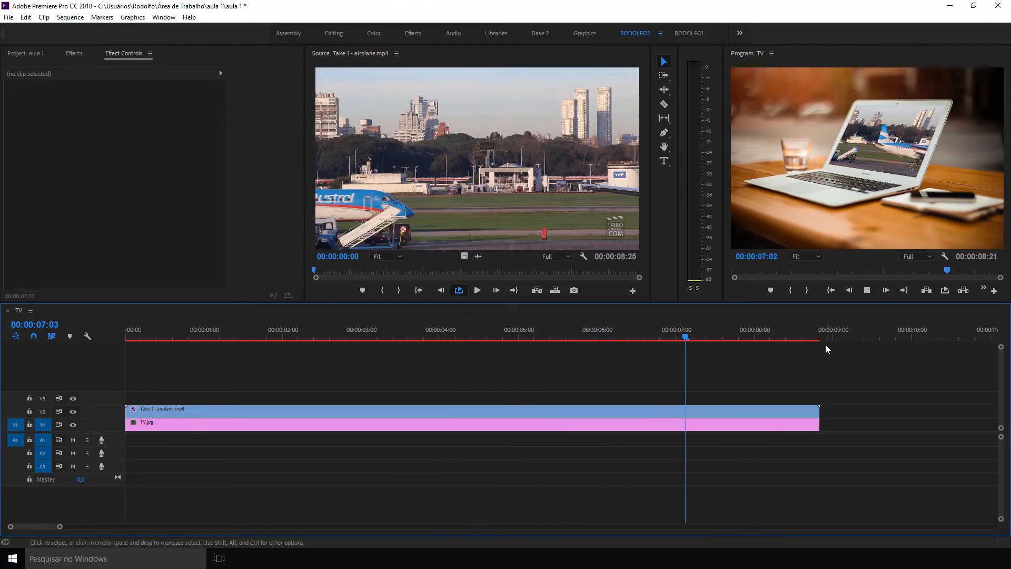
key("space")
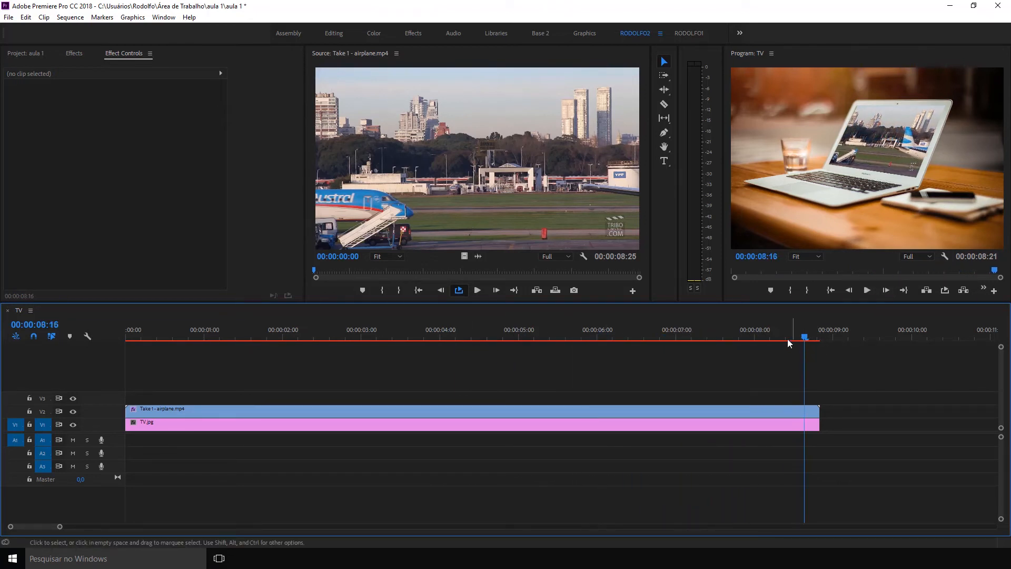
Render the effects of the TV sequence and play back the rendered preview.
left_click(355, 331)
left_click(302, 331)
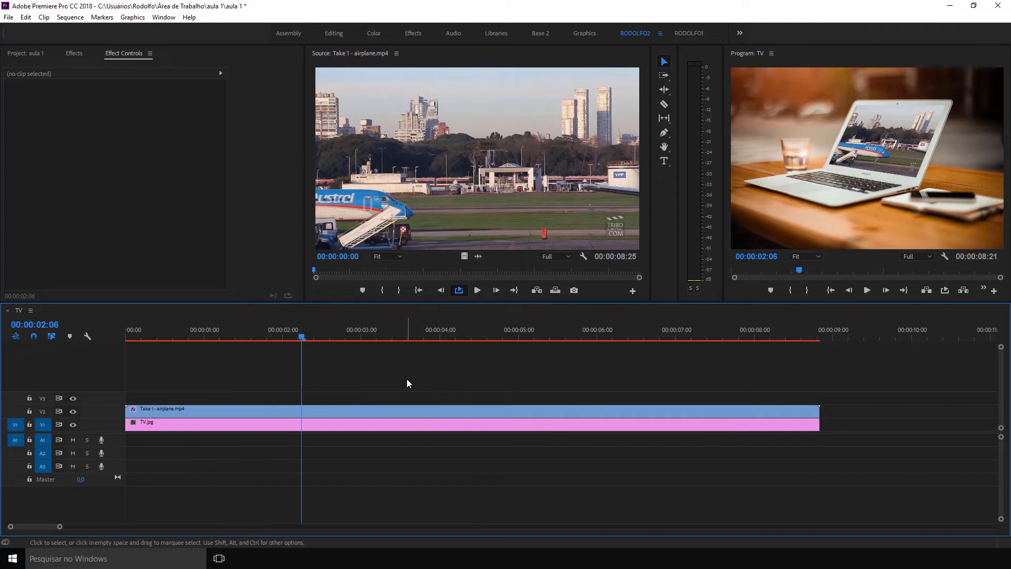
key("Return")
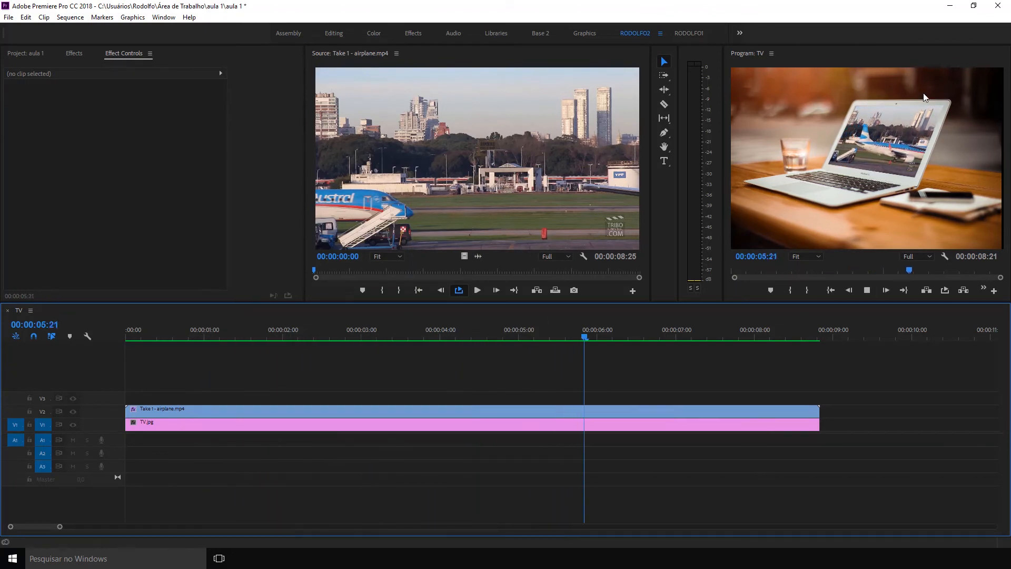
key("space")
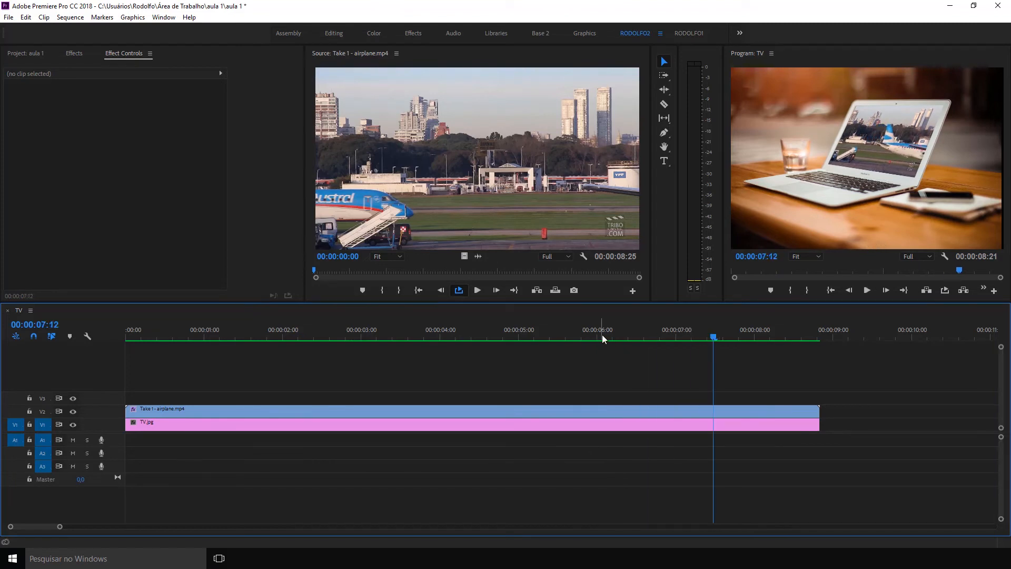
Try the Black & White effect from the Image Control video effects on the airplane clip on V2.
left_click(29, 53)
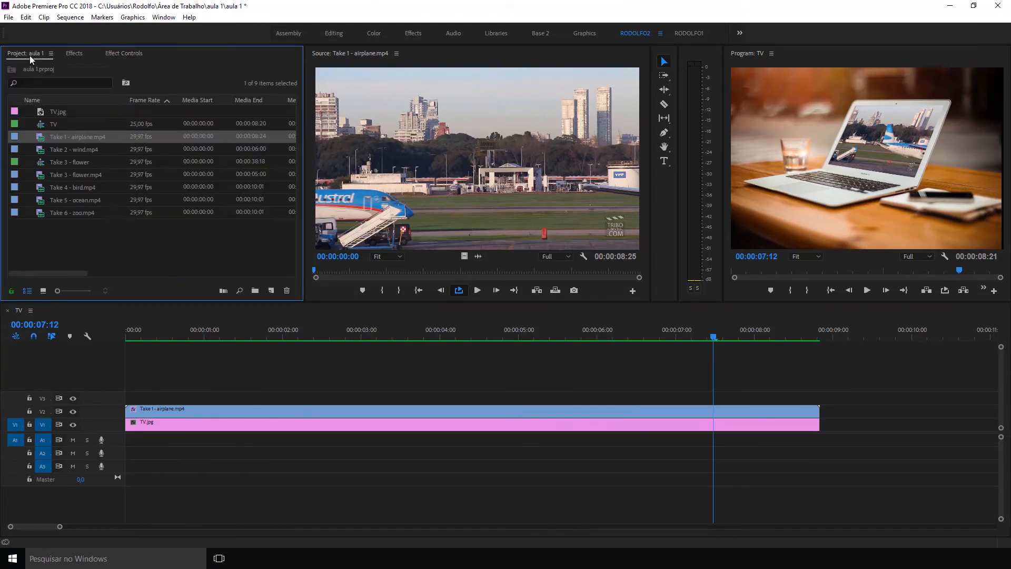
left_click(74, 53)
left_click(41, 66)
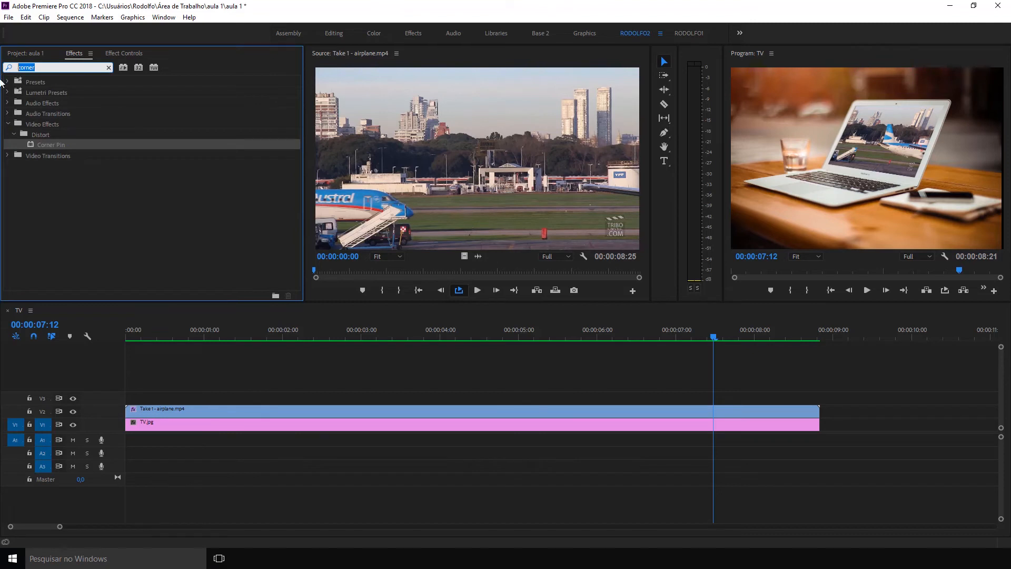
key("BackSpace")
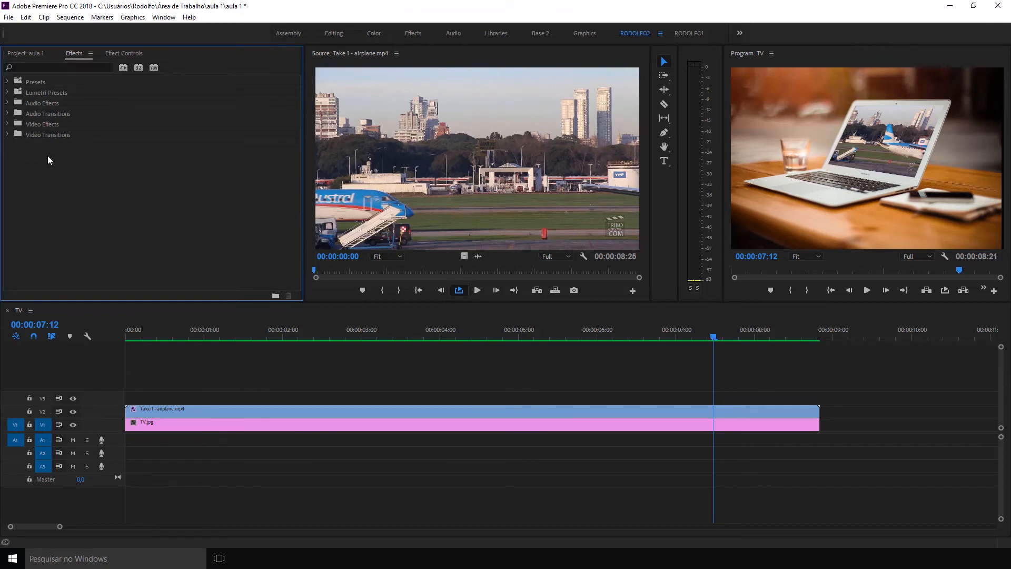
left_click(8, 125)
left_click(38, 200)
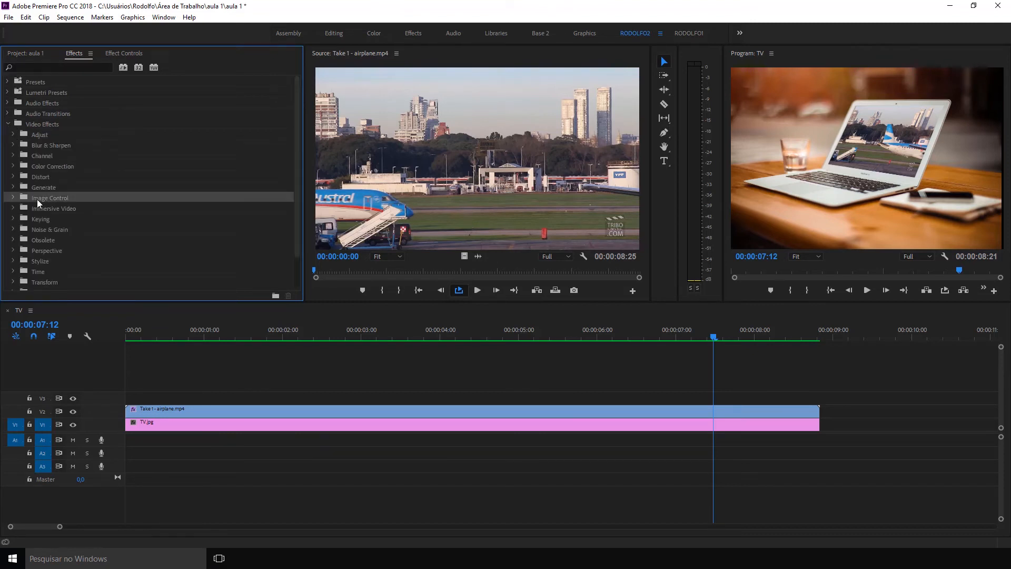
left_click(13, 198)
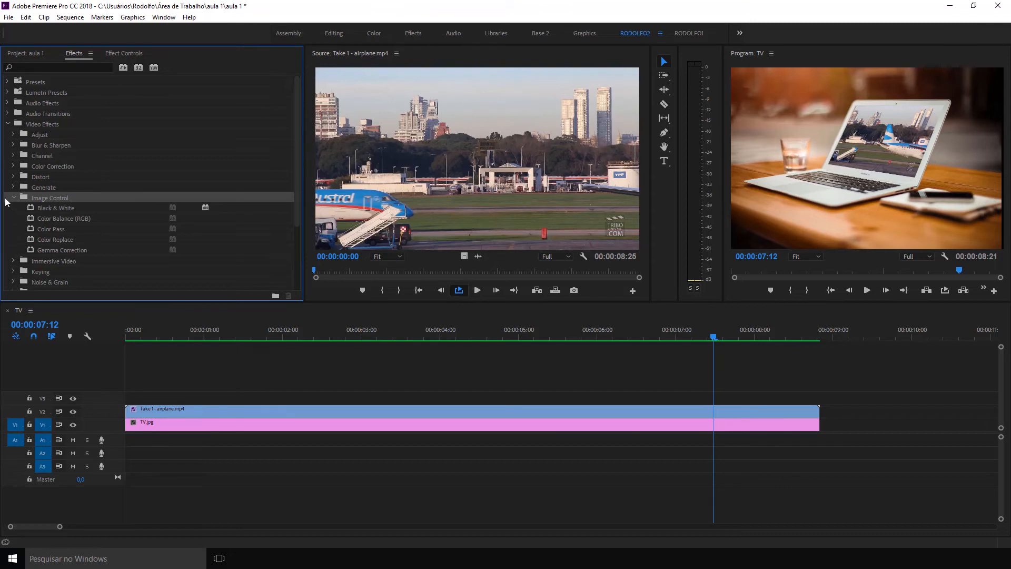
left_click_drag(38, 207, 161, 412)
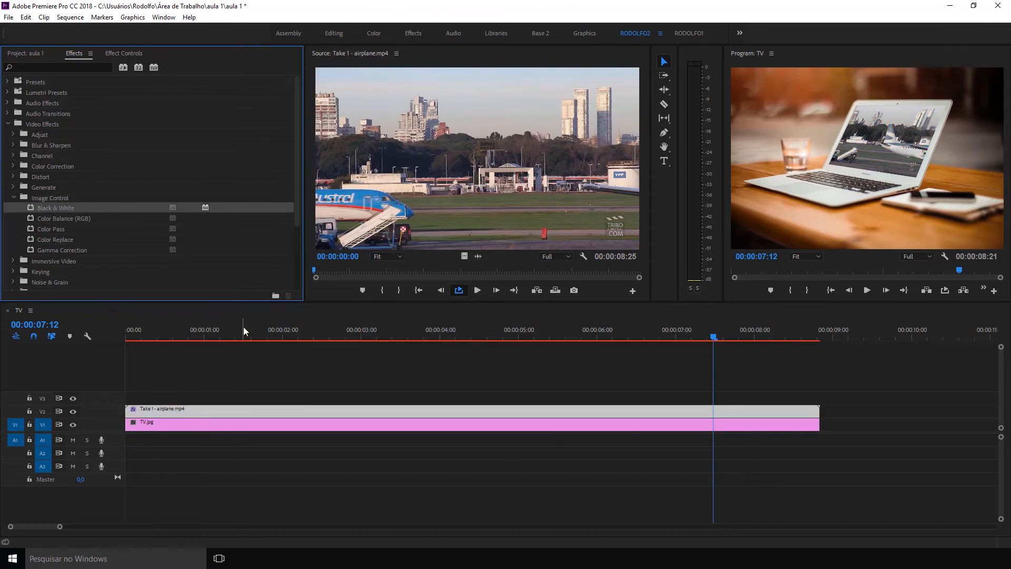
Check the airplane clip around 1:22, undo the Black & White effect and collapse the Image Control folder.
left_click_drag(297, 333, 273, 333)
key("ctrl+z")
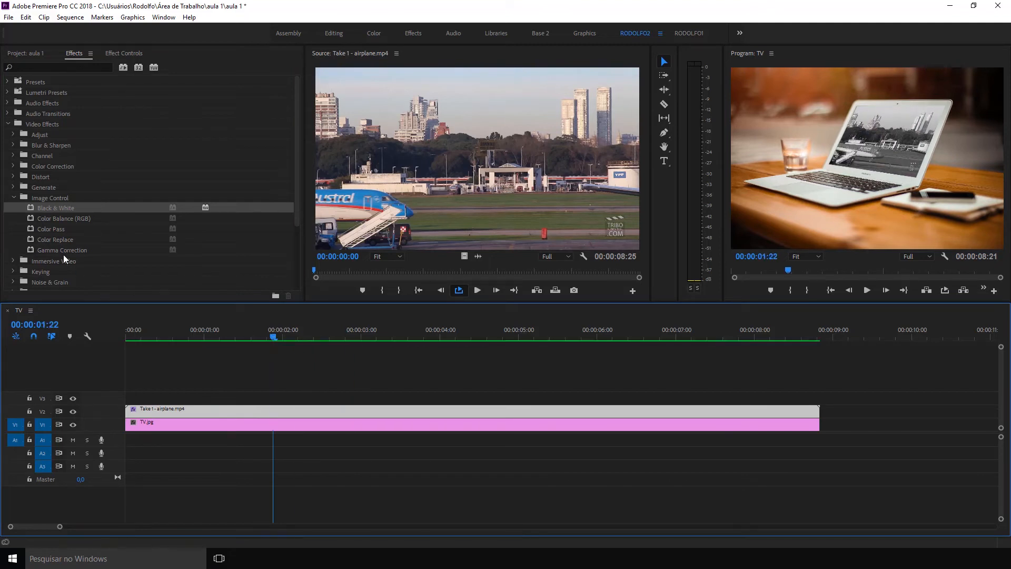
left_click(12, 198)
left_click(199, 370)
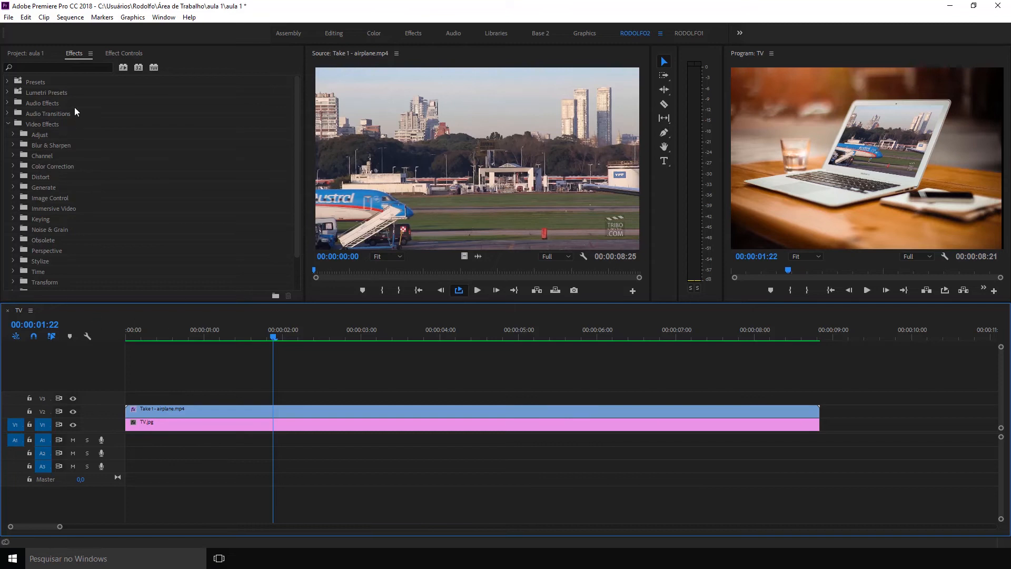
Create a new sequence from Take 5 - ocean.mp4 among the project items.
left_click(122, 54)
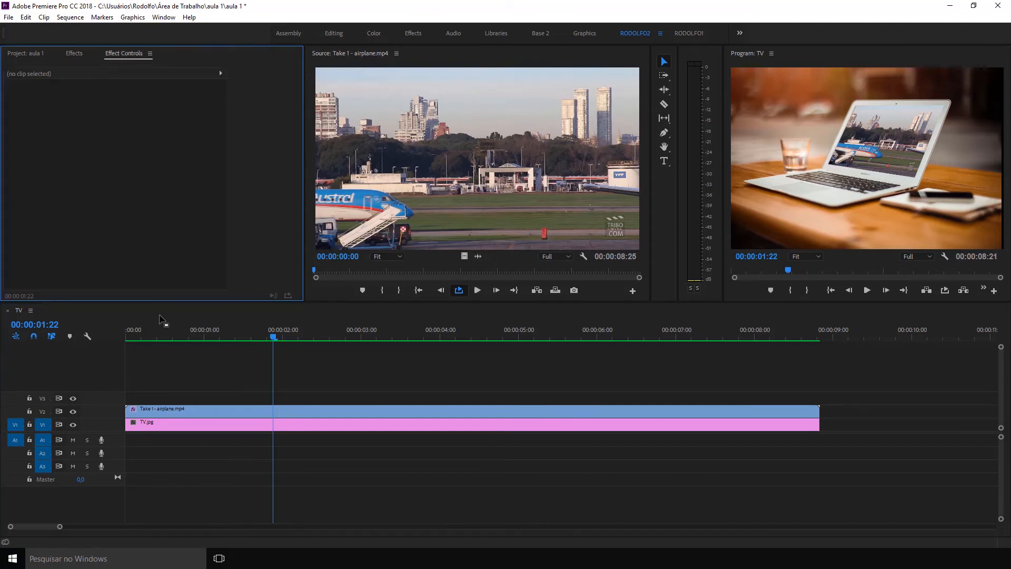
left_click(25, 53)
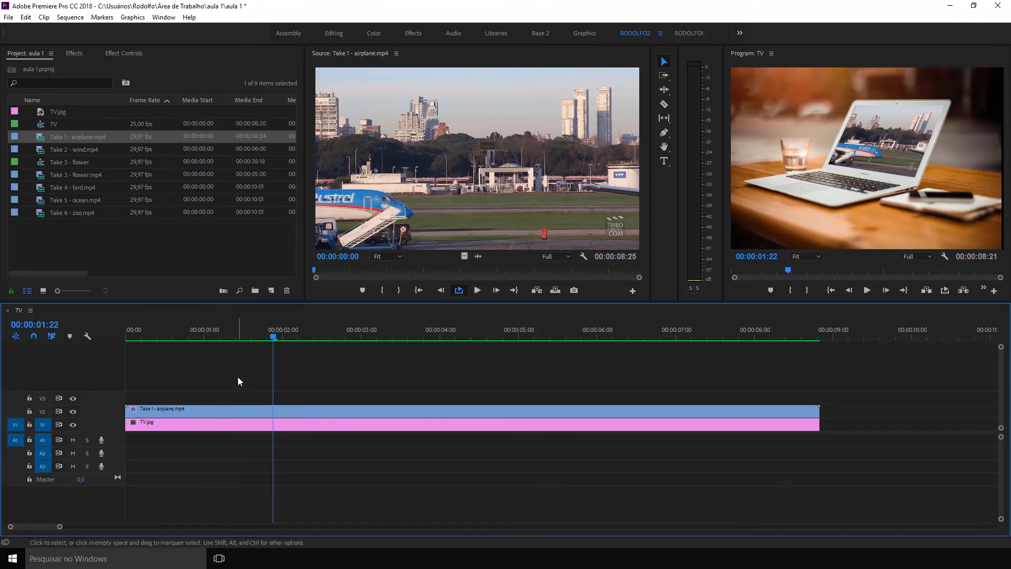
left_click(92, 245)
left_click(44, 199)
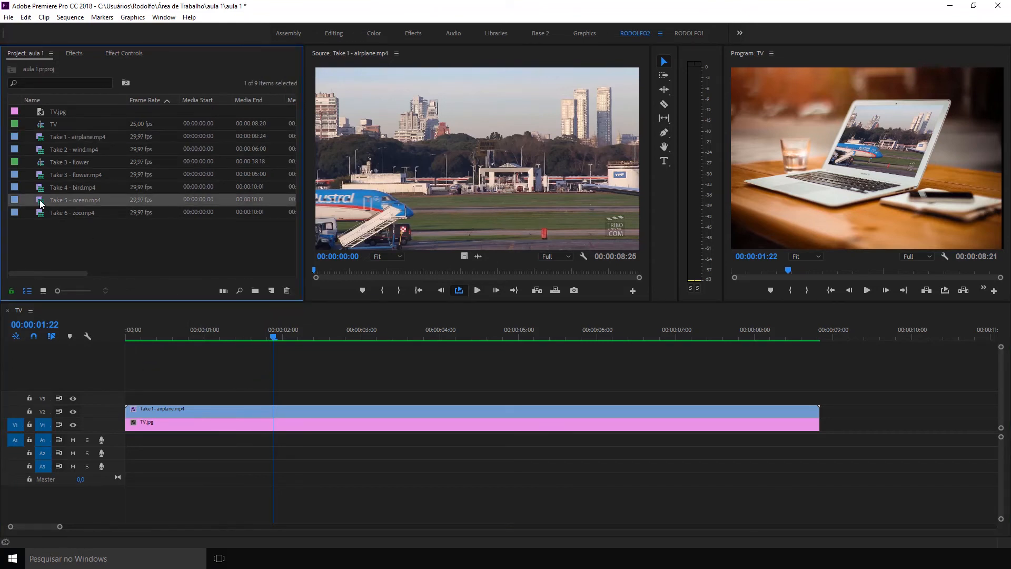
left_click_drag(41, 202, 271, 290)
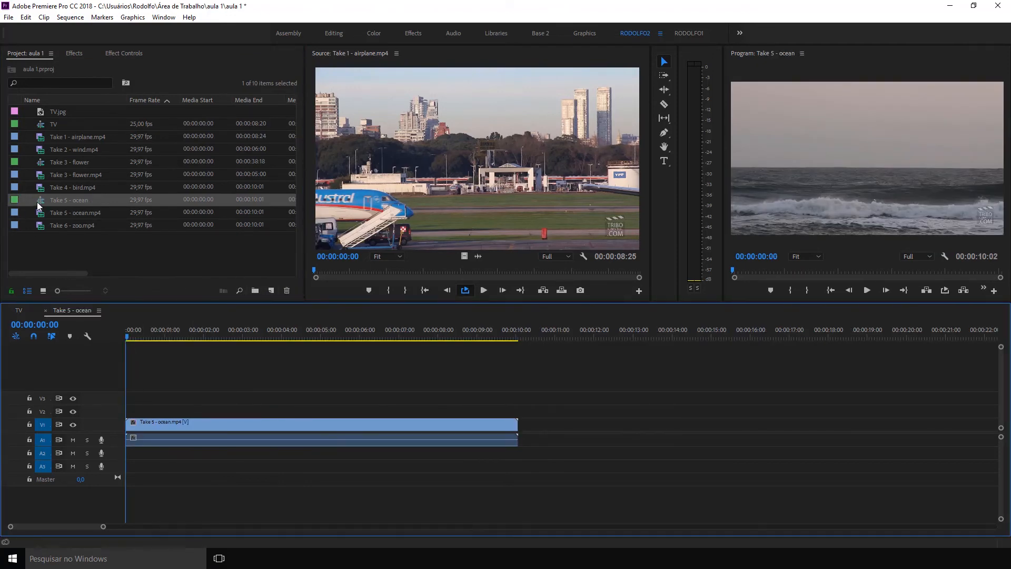
Delete the ocean clip together with its linked audio from the Take 5 - ocean sequence.
left_click(332, 438)
right_click(333, 437)
left_click(279, 406)
left_click(275, 425)
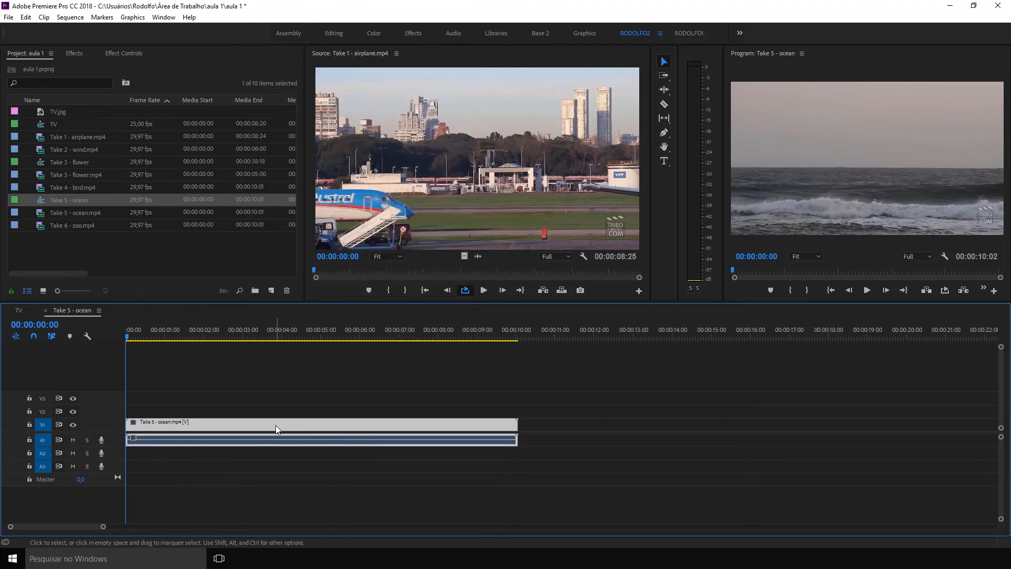
key("Delete")
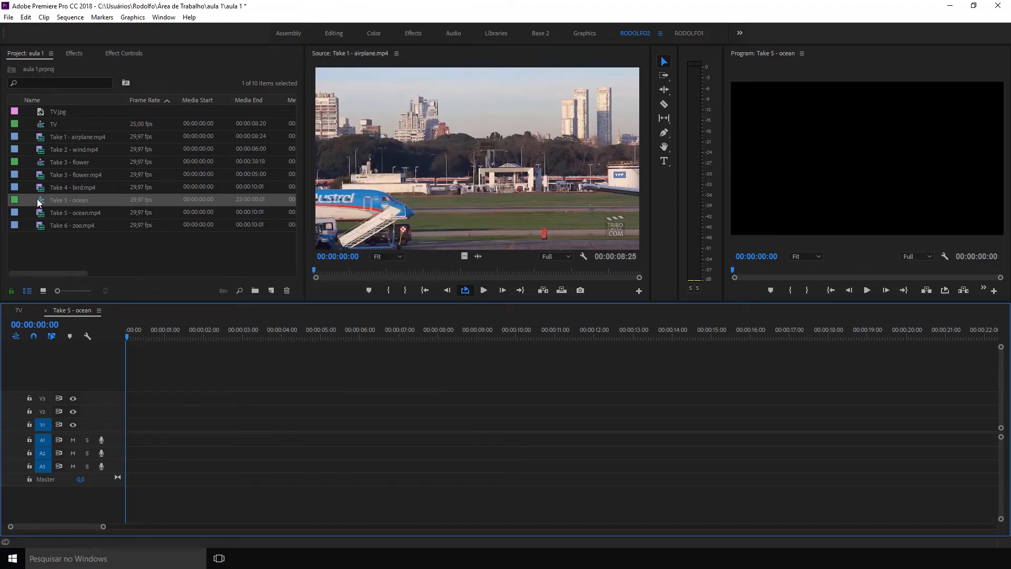
Create a new sequence from only the video of Take 5 - ocean.mp4 and place the video of Take 4 - bird.mp4 above it on V2.
double_click(43, 210)
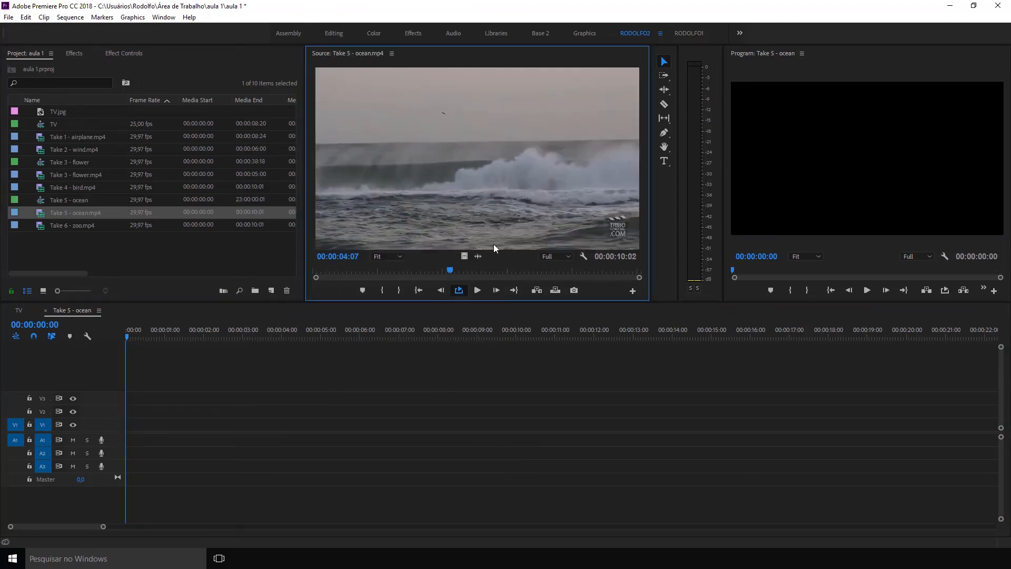
left_click_drag(467, 256, 270, 290)
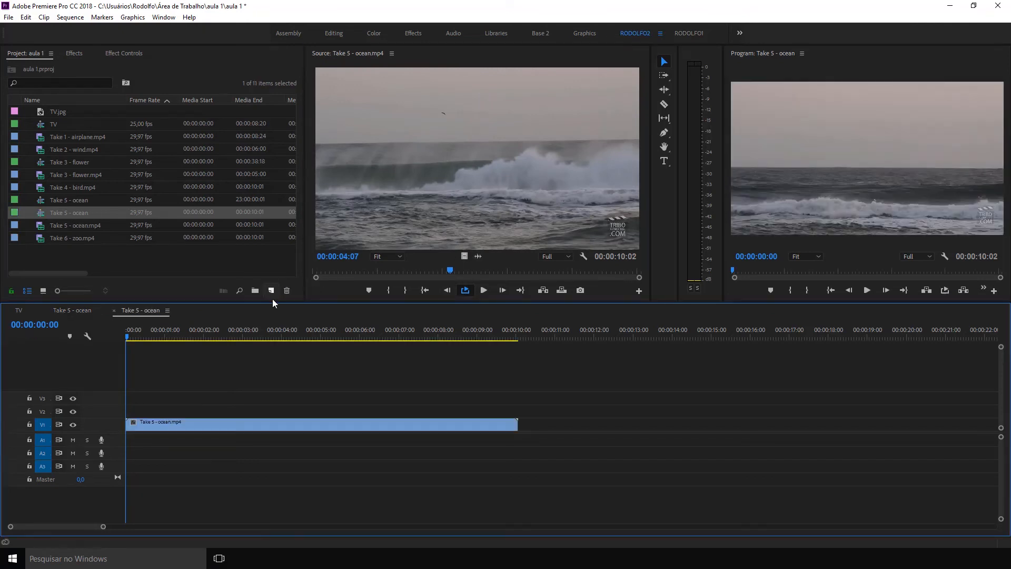
double_click(43, 188)
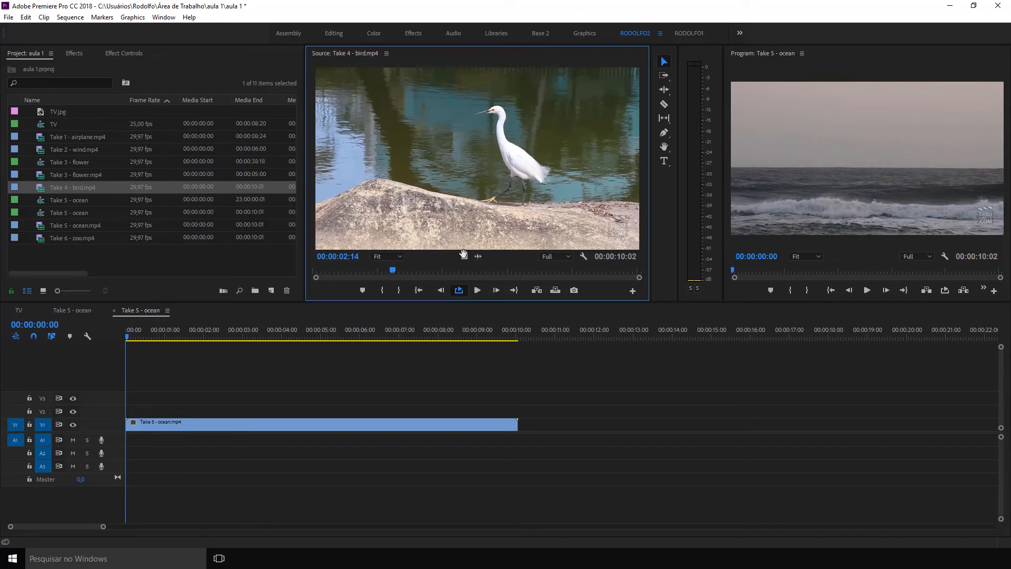
left_click_drag(464, 255, 139, 409)
left_click(245, 329)
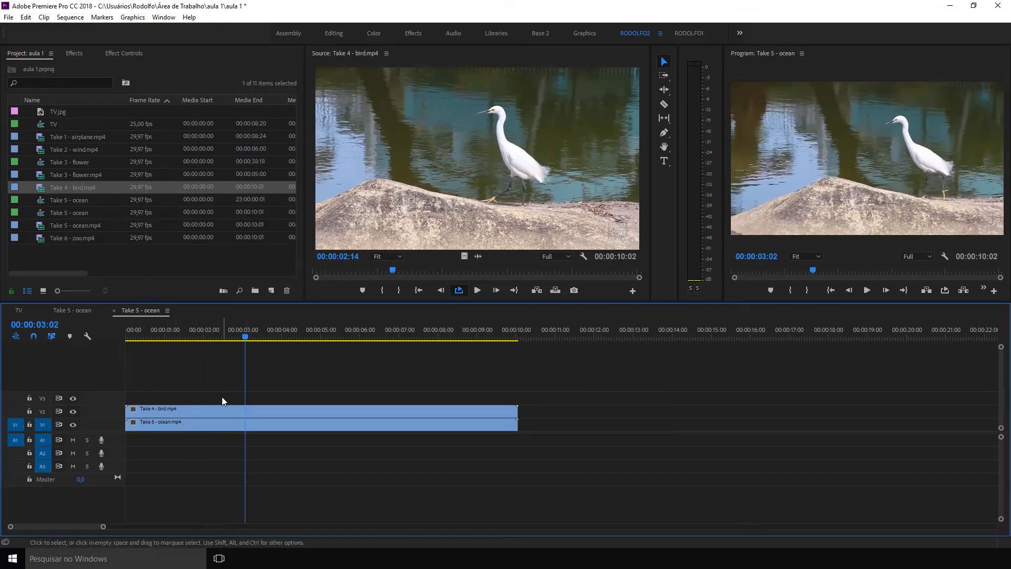
Search the effects for "gaus" and apply Gaussian Blur to the bird clip on V2.
left_click(220, 409)
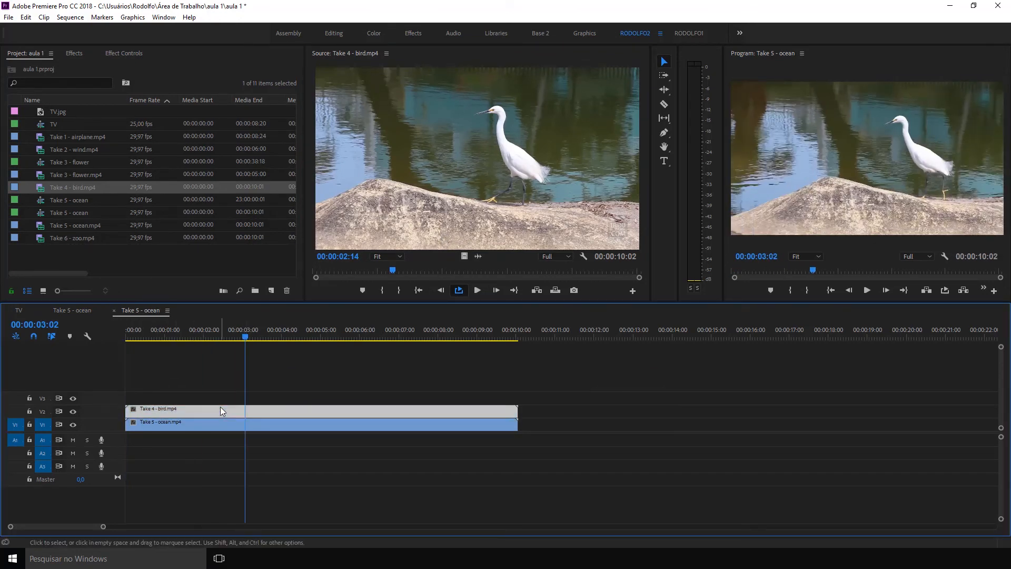
left_click(125, 54)
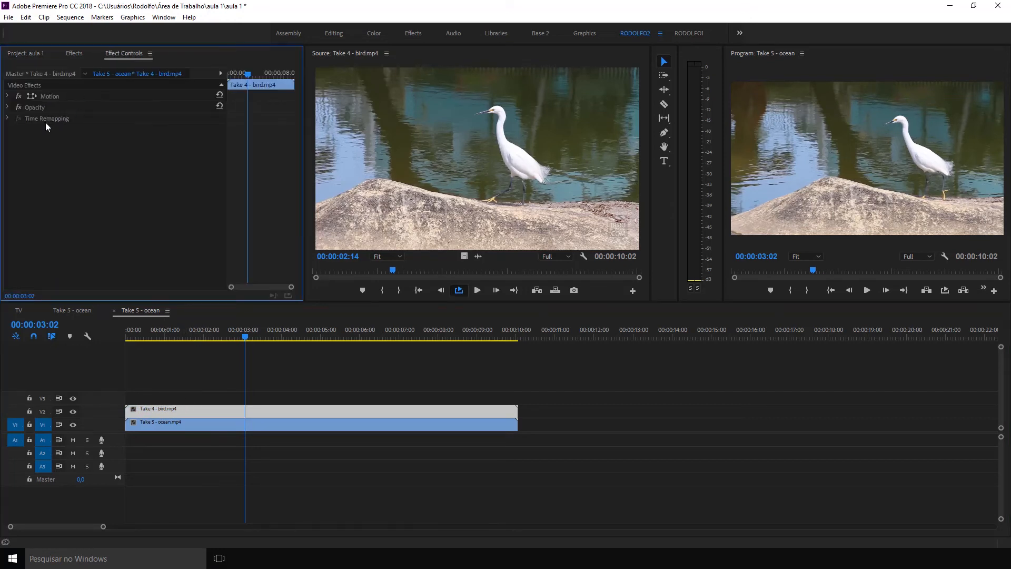
left_click(73, 53)
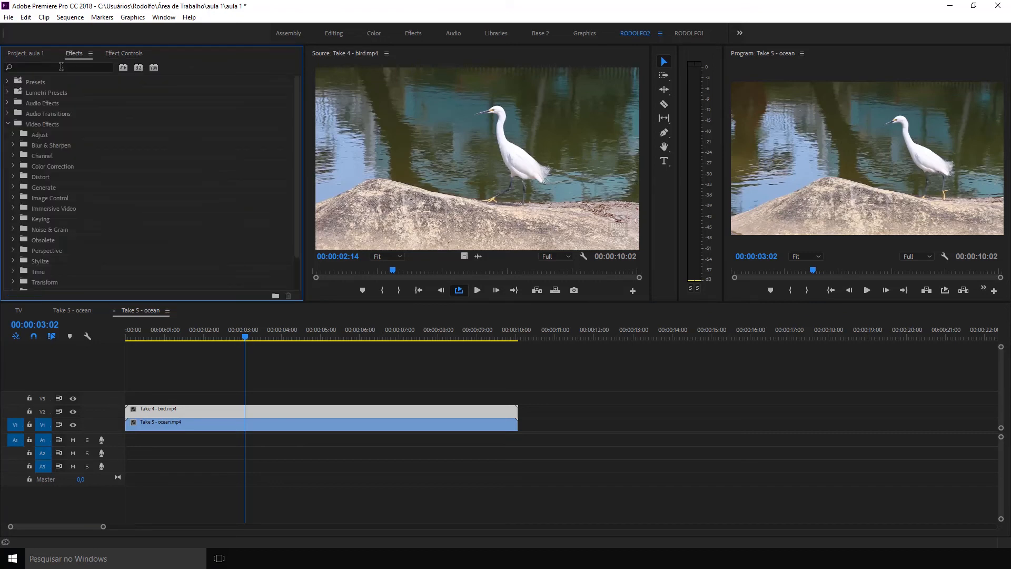
left_click(41, 68)
type("gaus")
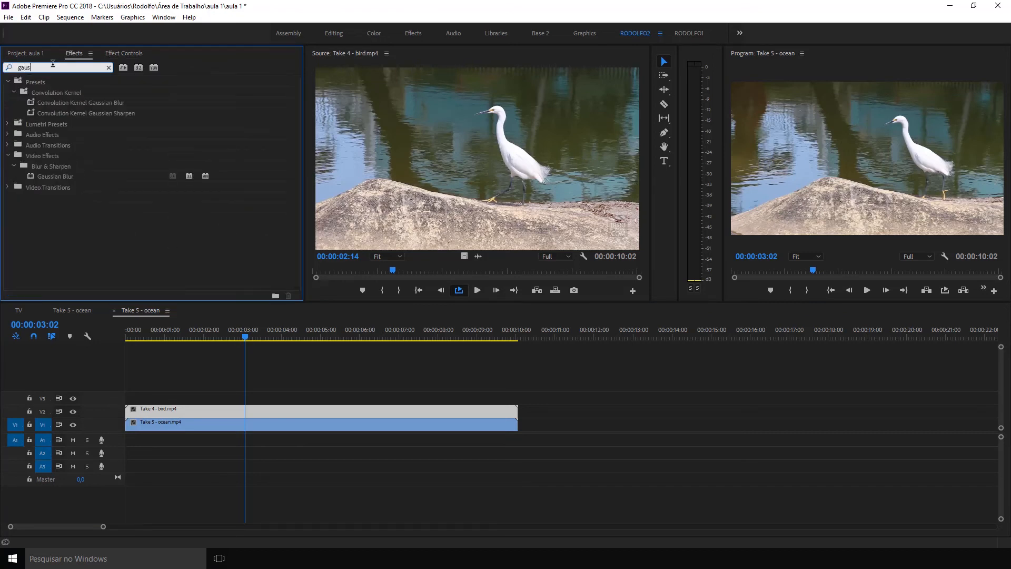
left_click_drag(58, 176, 189, 407)
left_click(214, 331)
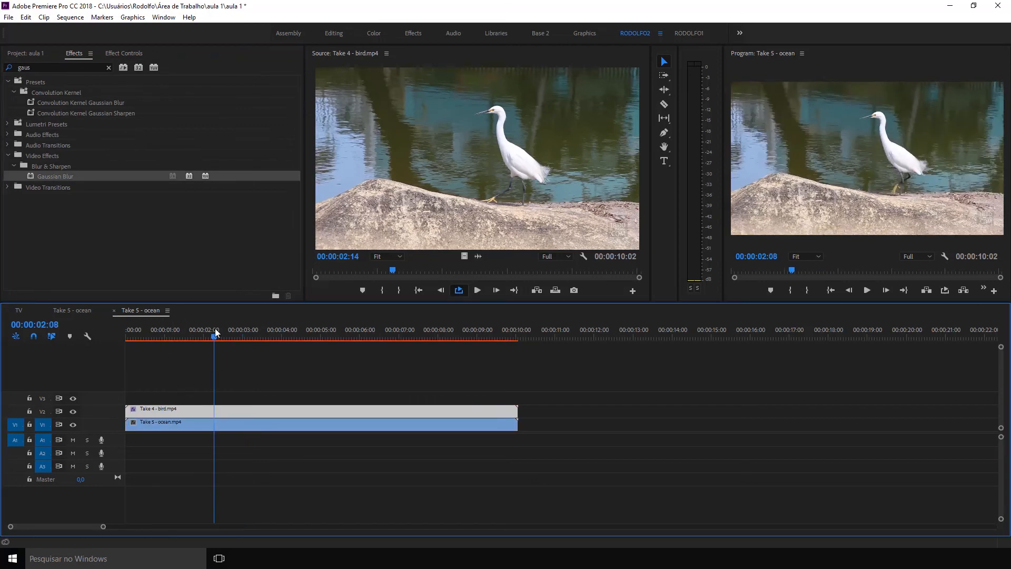
Set the bird clip's Gaussian Blur to a Blurriness of 125 with Repeat Edge Pixels enabled.
left_click(121, 53)
left_click_drag(117, 151, 176, 151)
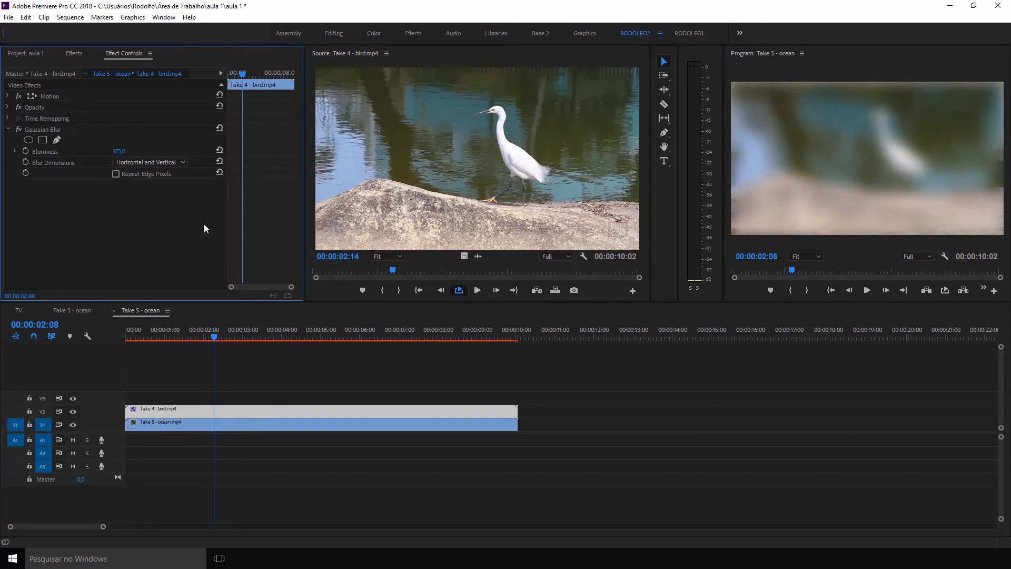
mouse_move(122, 152)
left_mouse_down()
mouse_move(231, 151)
mouse_move(115, 151)
left_mouse_up()
left_click(115, 174)
left_click(115, 173)
left_click(115, 174)
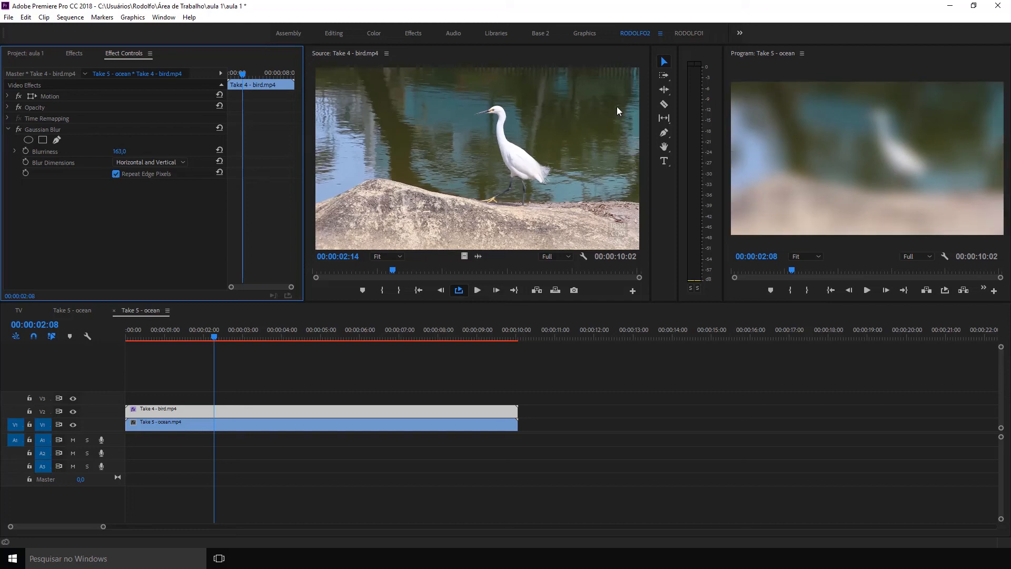
left_click_drag(119, 152, 92, 151)
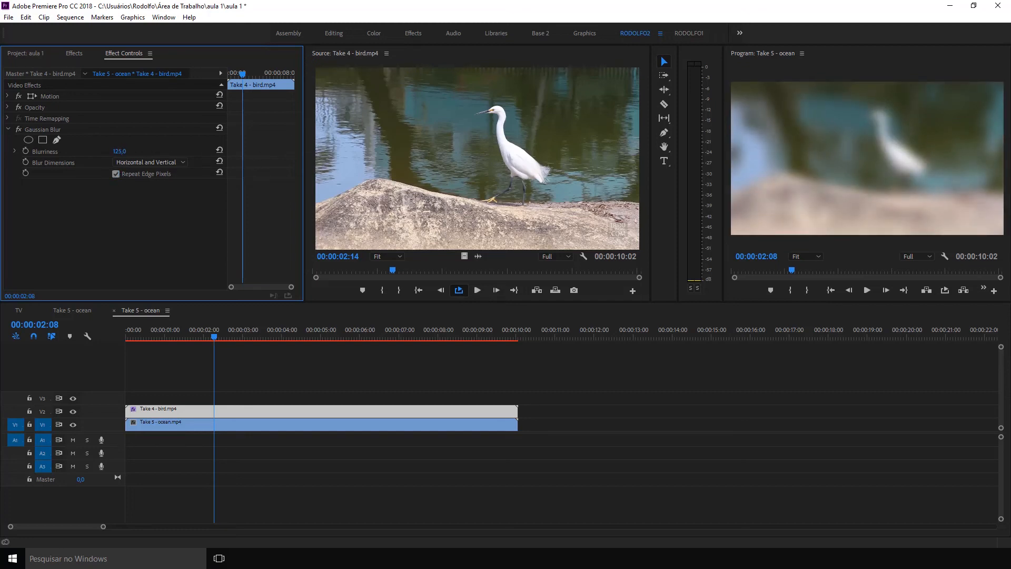
Remove the Gaussian Blur effect from the bird clip.
left_click(42, 130)
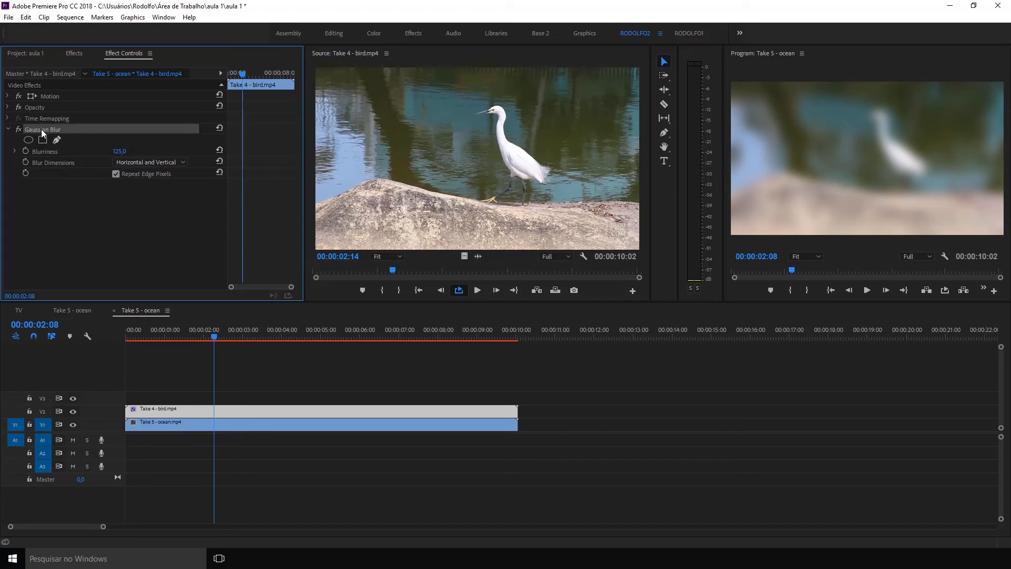
left_click(8, 129)
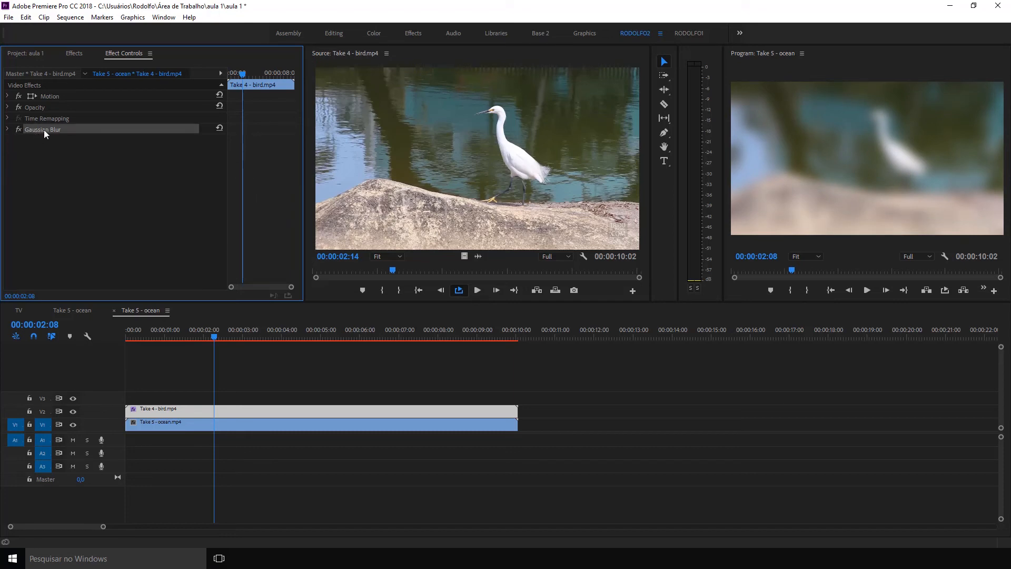
key("Delete")
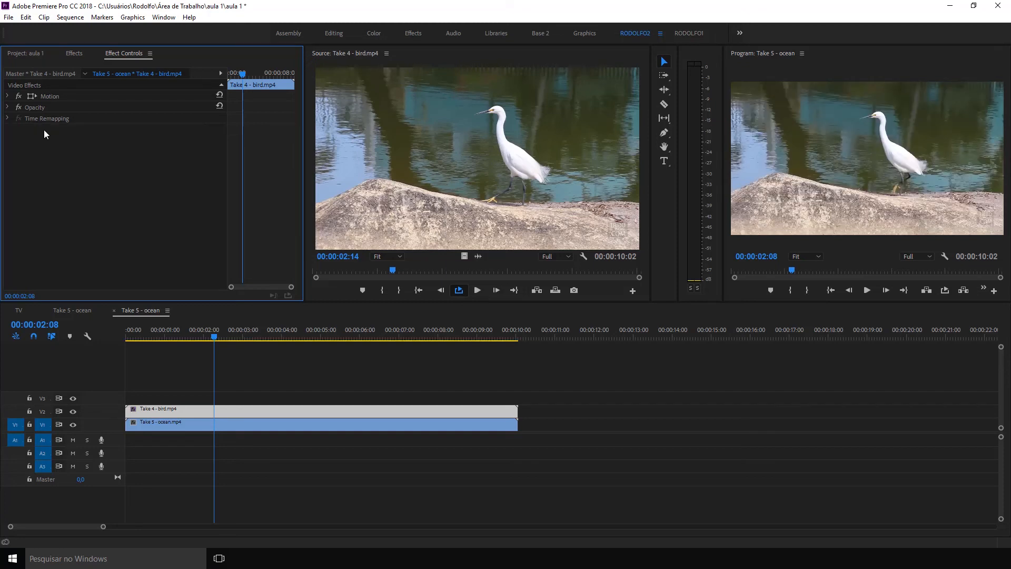
Set the bird clip's Motion scale to 49 and its position to 931, 536 over the ocean clip.
left_click(198, 384)
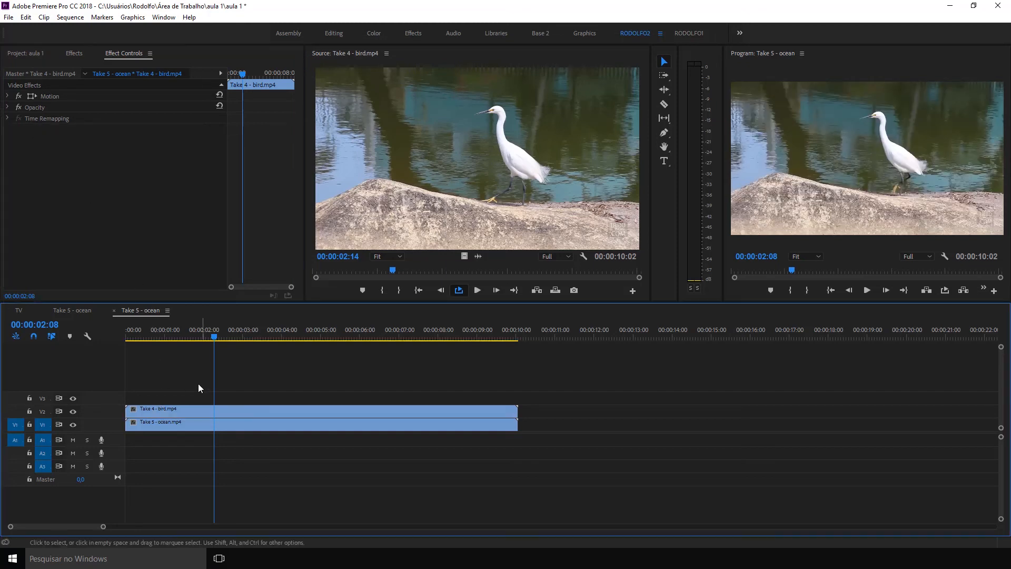
left_click(187, 413)
left_click(117, 191)
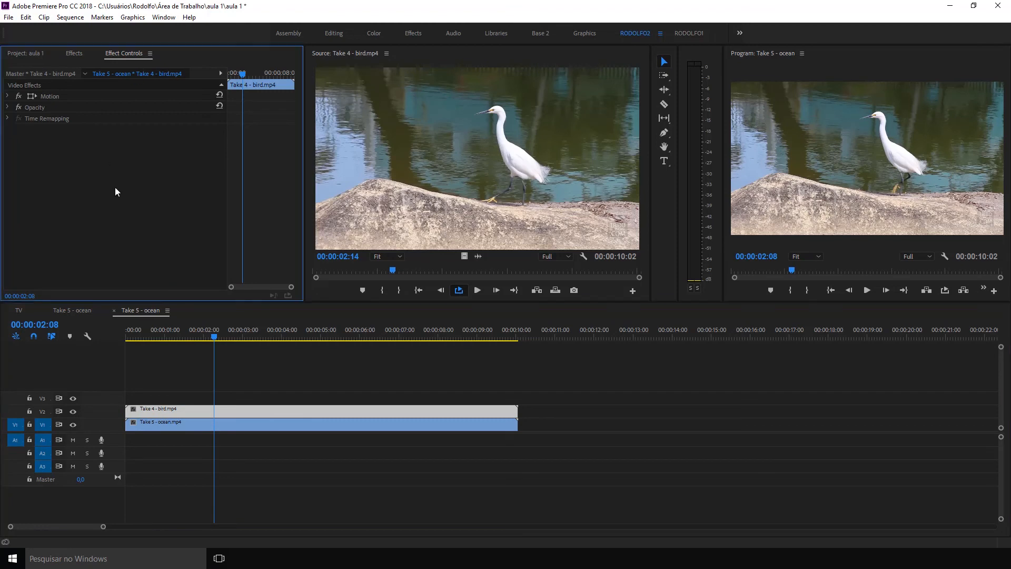
left_click(8, 96)
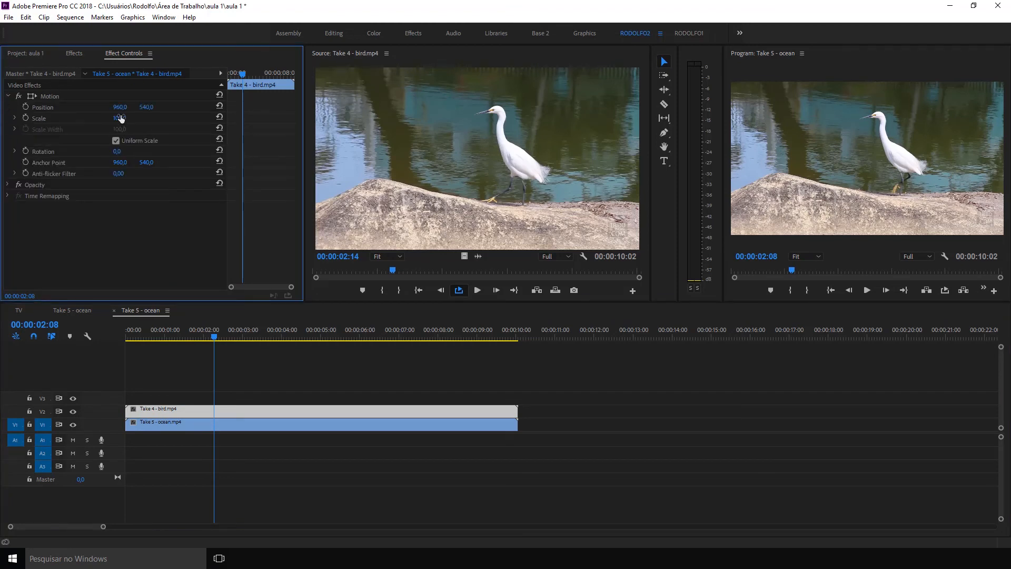
left_click_drag(121, 120, 141, 108)
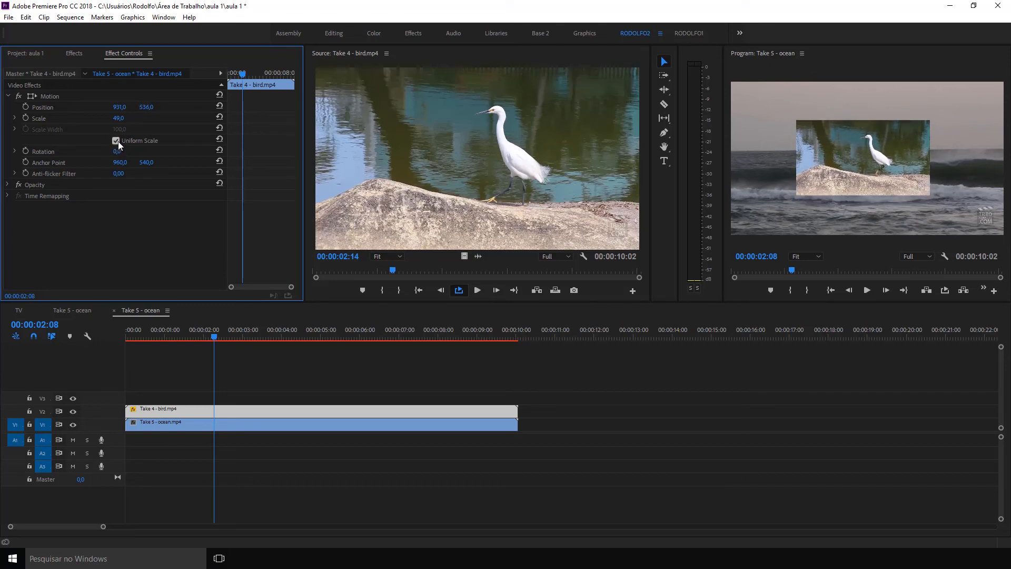
Try non-uniform scaling on the bird clip with a scale width of 101, then undo it and re-enable Uniform Scale.
left_click(115, 140)
mouse_move(119, 129)
left_mouse_down()
mouse_move(105, 129)
mouse_move(129, 129)
mouse_move(122, 134)
left_mouse_up()
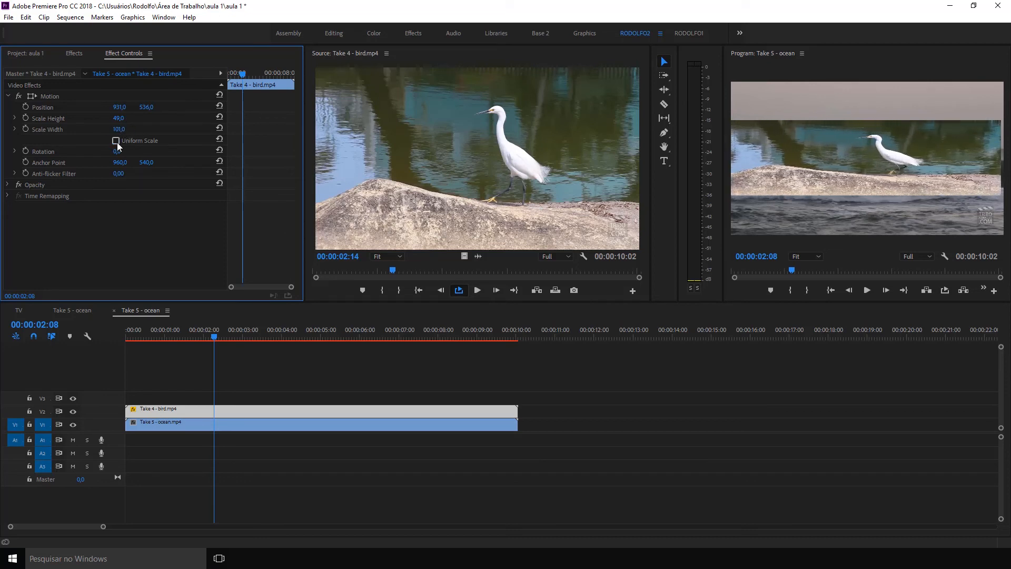
left_click(116, 141)
left_click(118, 140)
key("ctrl+z")
key("ctrl+z")
key("ctrl+z")
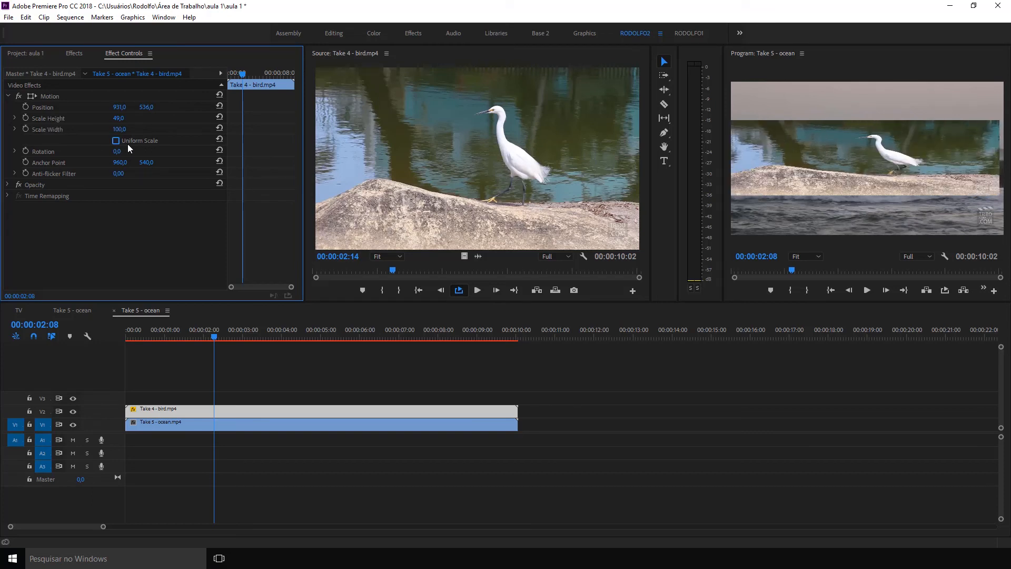
left_click(116, 140)
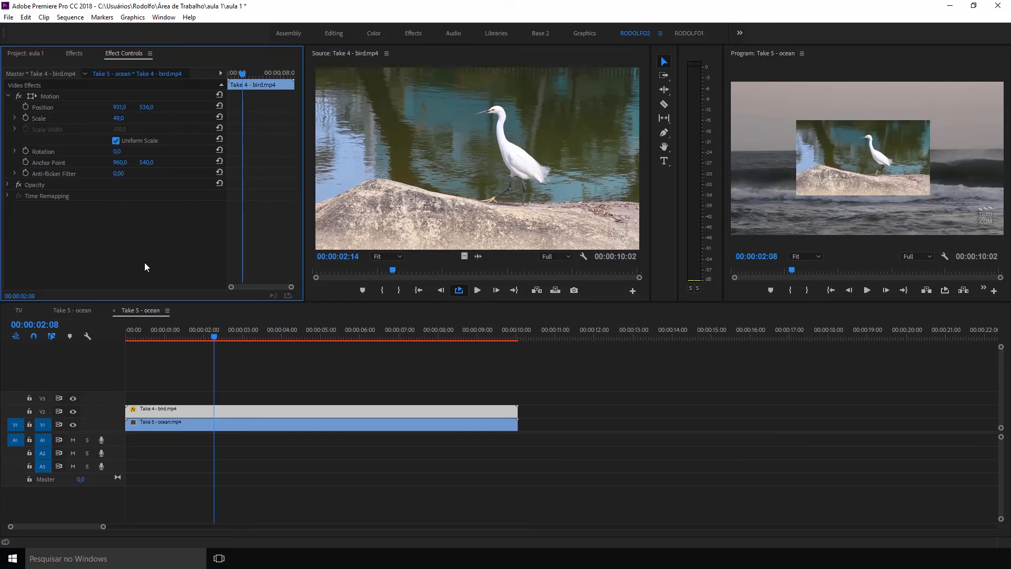
Try rotating the bird clip to -33°, moving its horizontal anchor point to 2183 and rotating it to 61°.
mouse_move(117, 151)
left_mouse_down()
mouse_move(78, 151)
mouse_move(100, 151)
left_mouse_up()
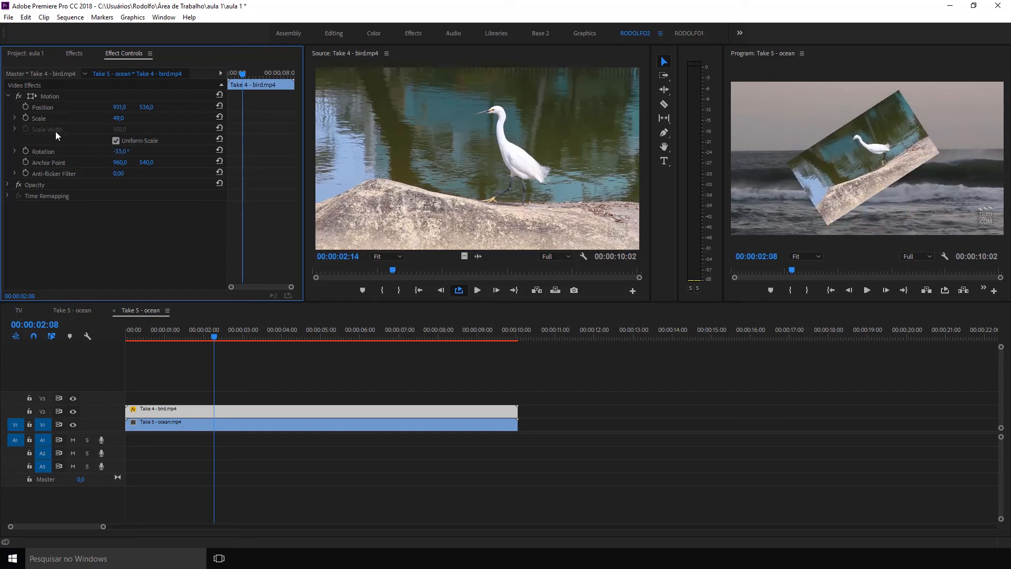
left_click(44, 97)
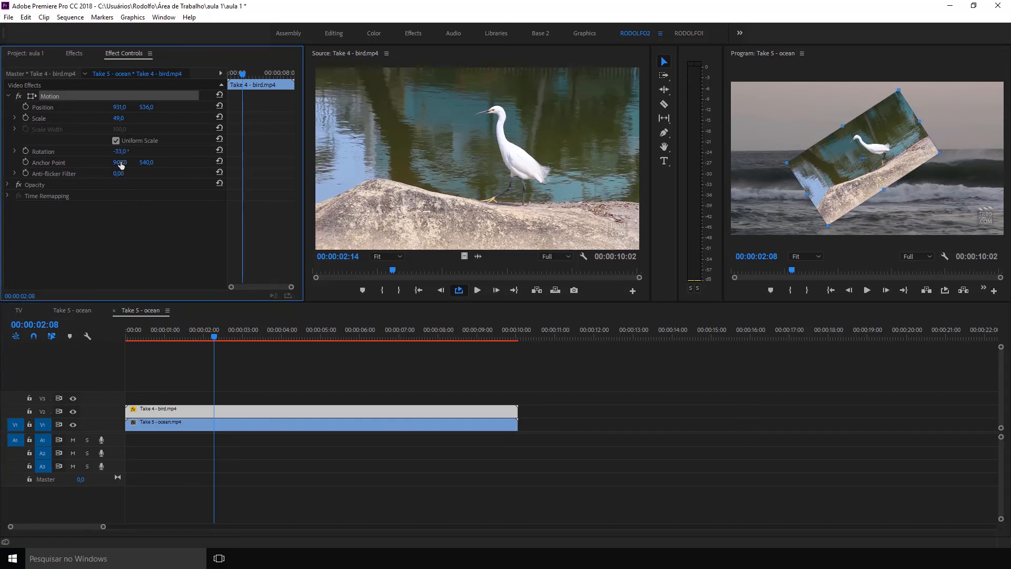
left_click_drag(121, 163, 764, 163)
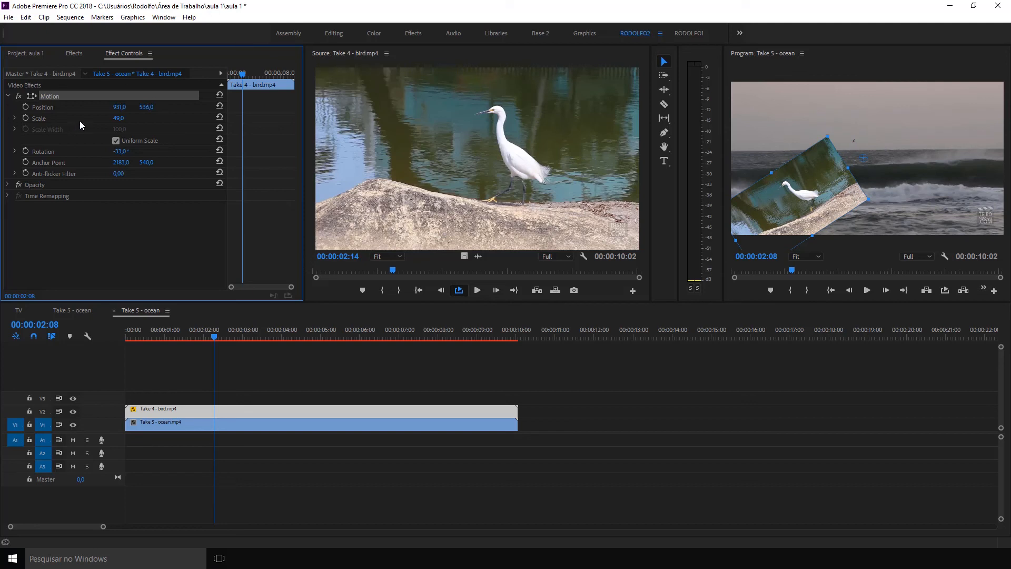
left_click_drag(120, 151, 94, 138)
Undo the last rotation change of the bird clip.
left_click(56, 151)
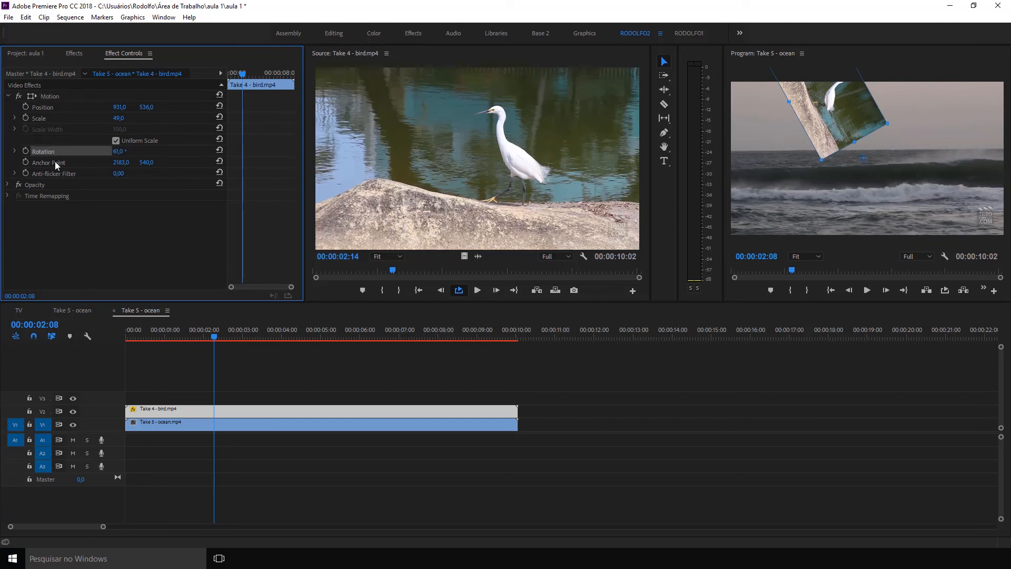
left_click(57, 163)
right_click(56, 162)
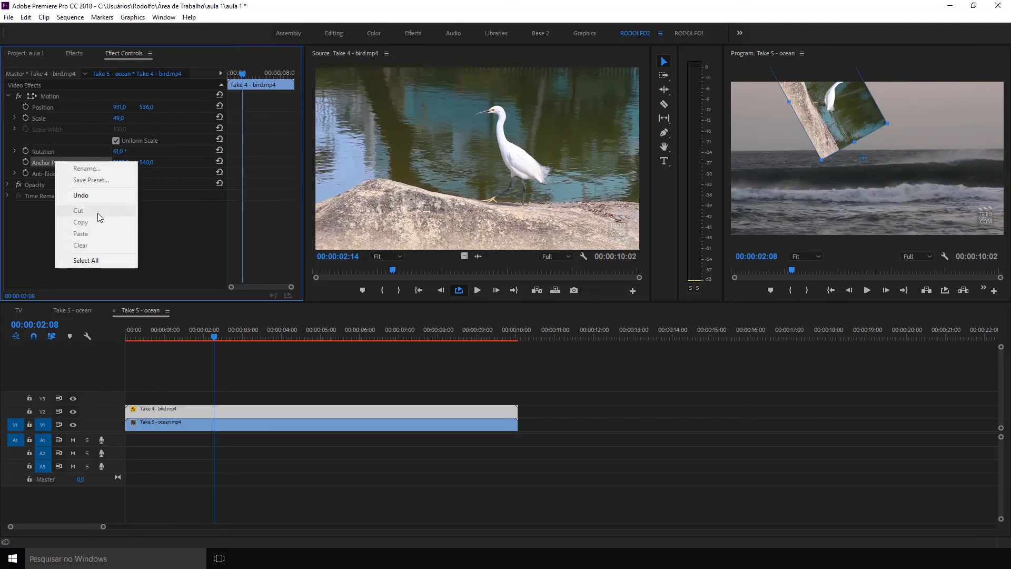
left_click(107, 199)
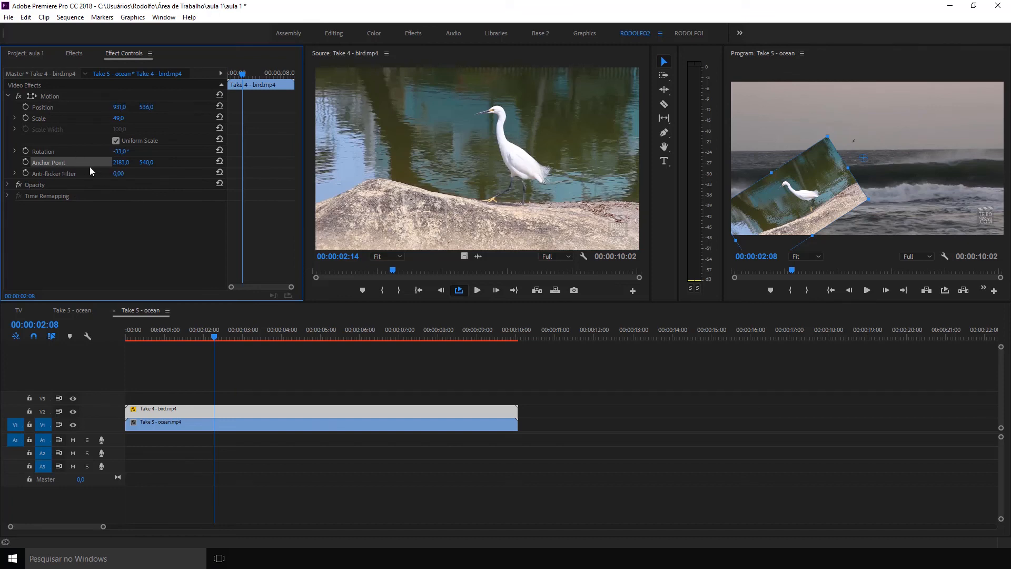
right_click(77, 162)
left_click(110, 184)
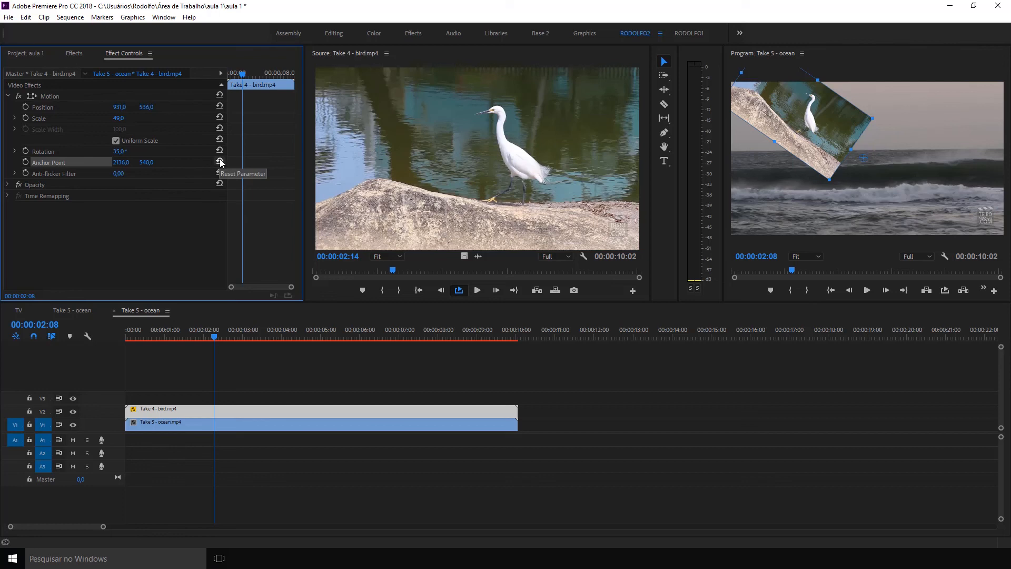
Reset the bird clip's anchor point and rotation to their defaults, then select its Motion effect.
left_click(220, 161)
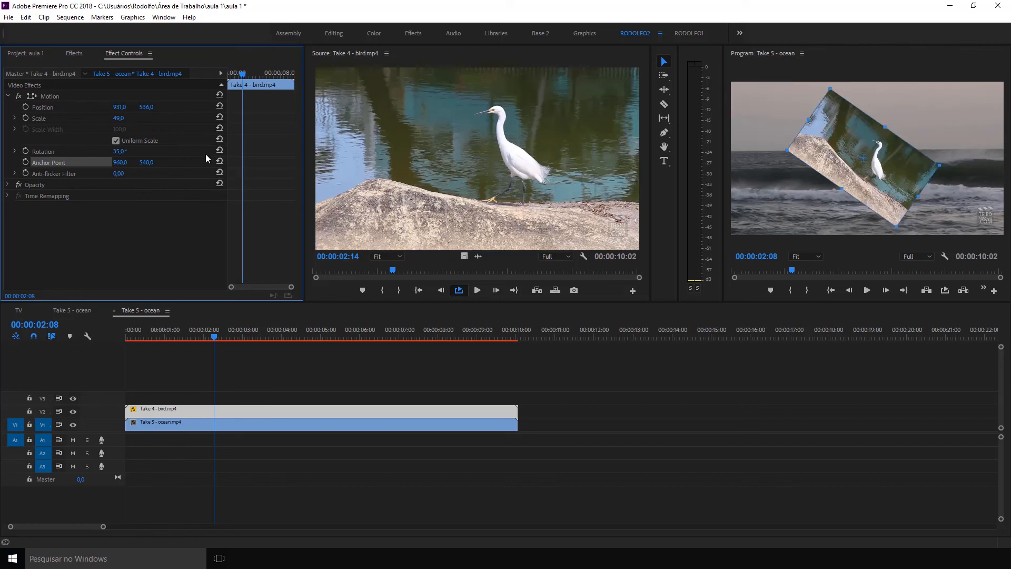
left_click(220, 151)
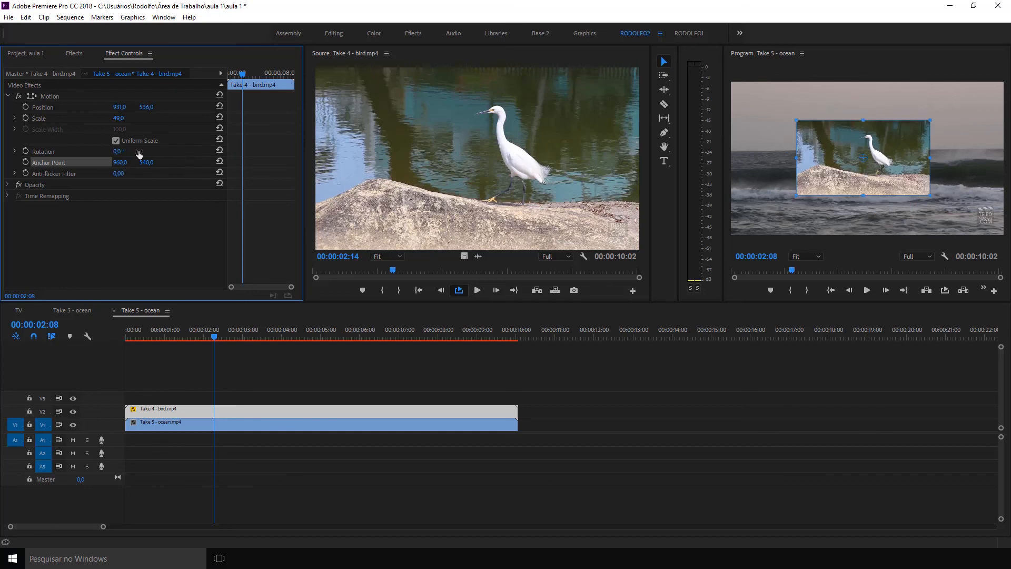
left_click(83, 152)
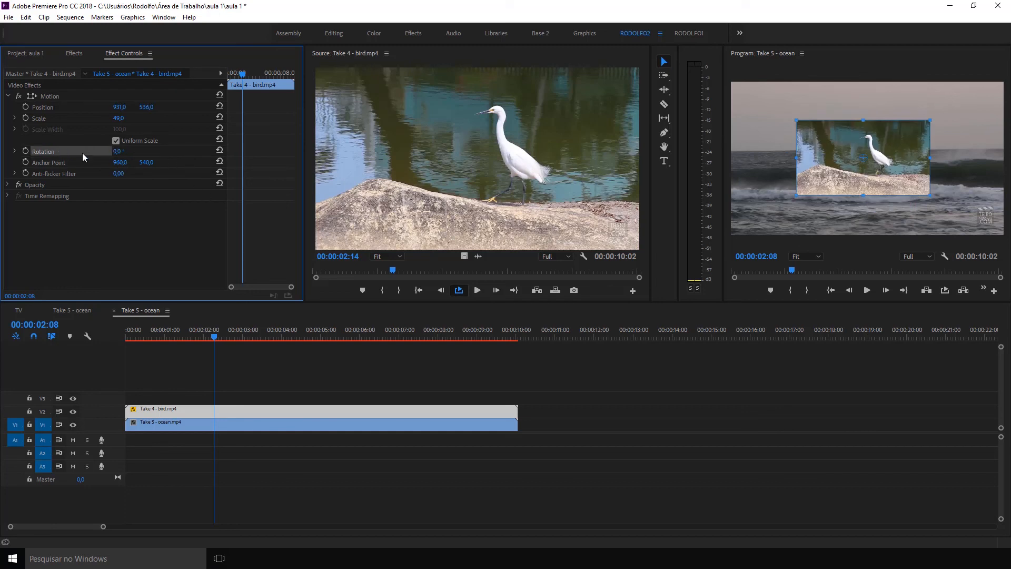
left_click(51, 96)
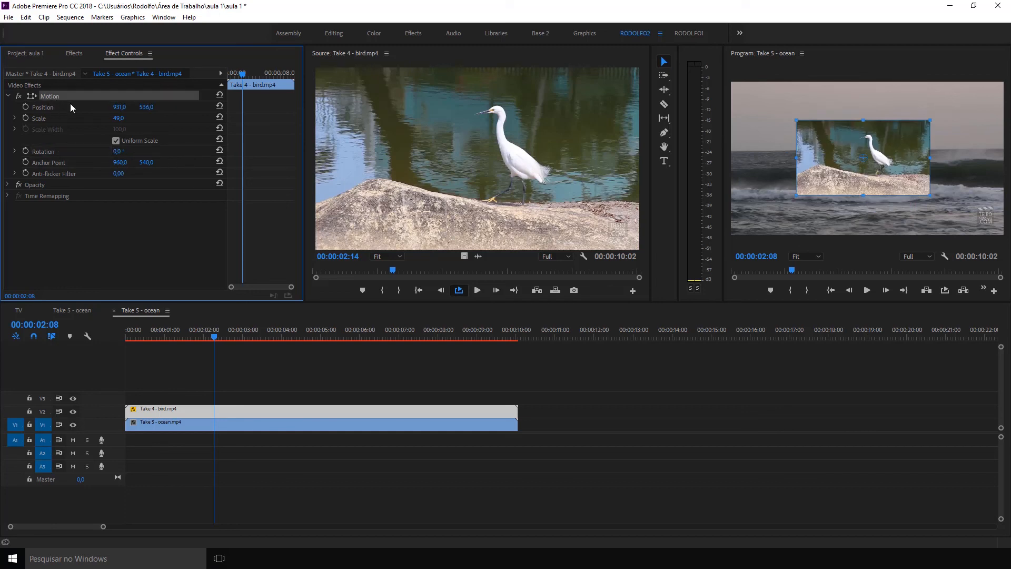
Reset the bird clip's Motion effect, try scaling the clip down to 37, then reset Motion again.
left_click(220, 96)
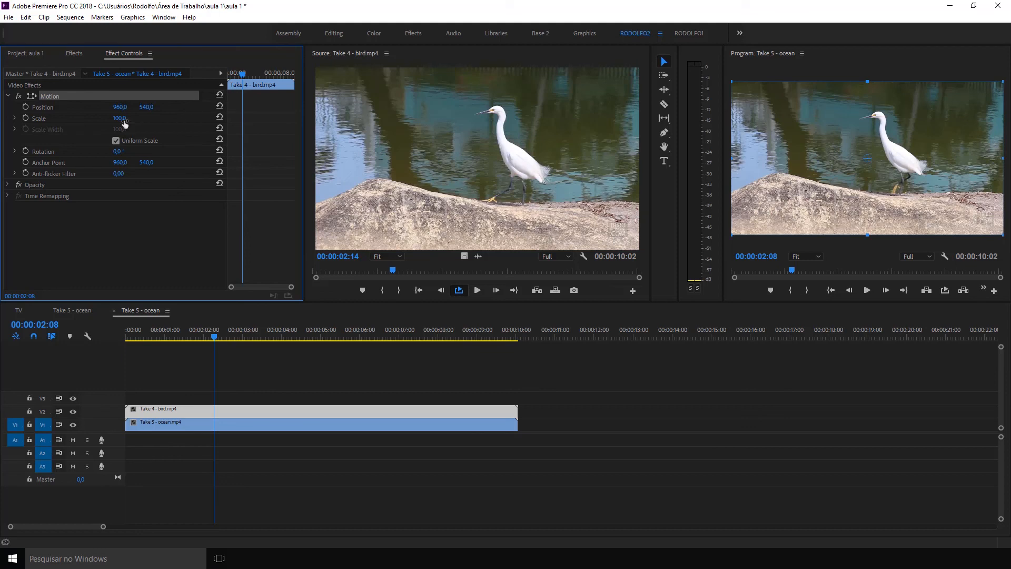
left_click_drag(126, 121, 93, 121)
left_click(126, 237)
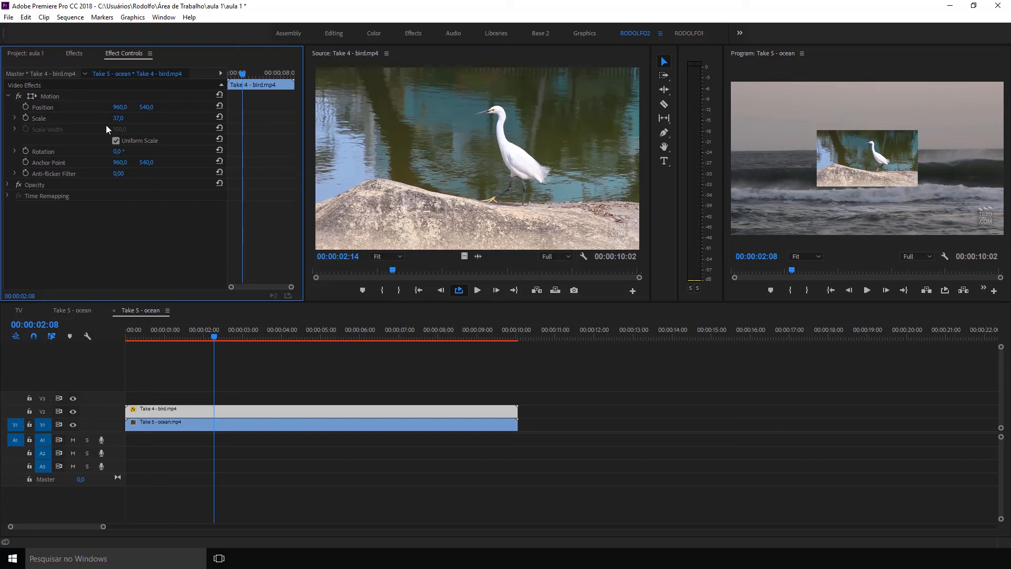
left_click(217, 95)
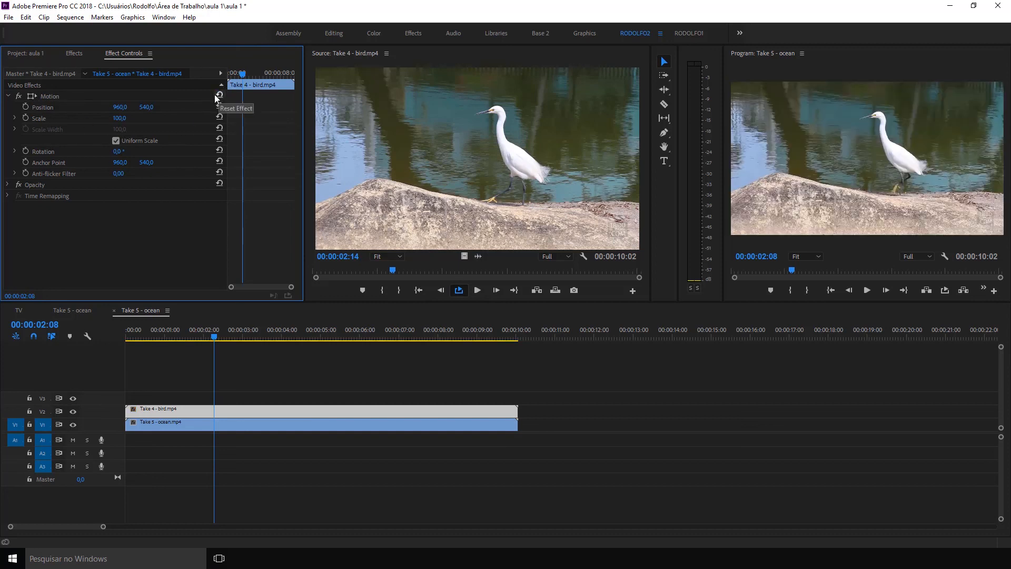
Collapse the Motion settings, show the bird clip's Opacity settings and lower its opacity to 27% at 00:00:02:08.
left_click(8, 95)
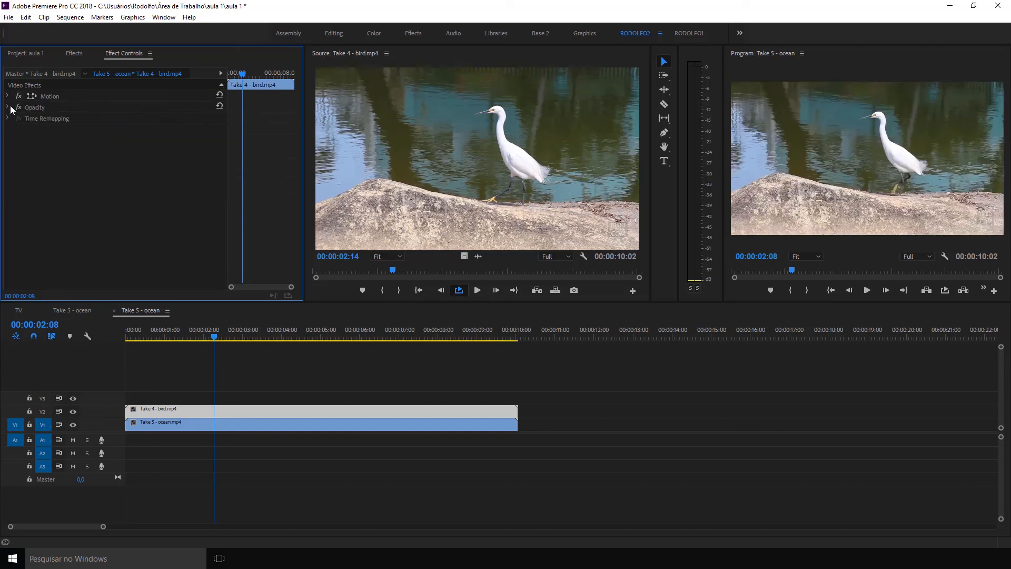
left_click(8, 107)
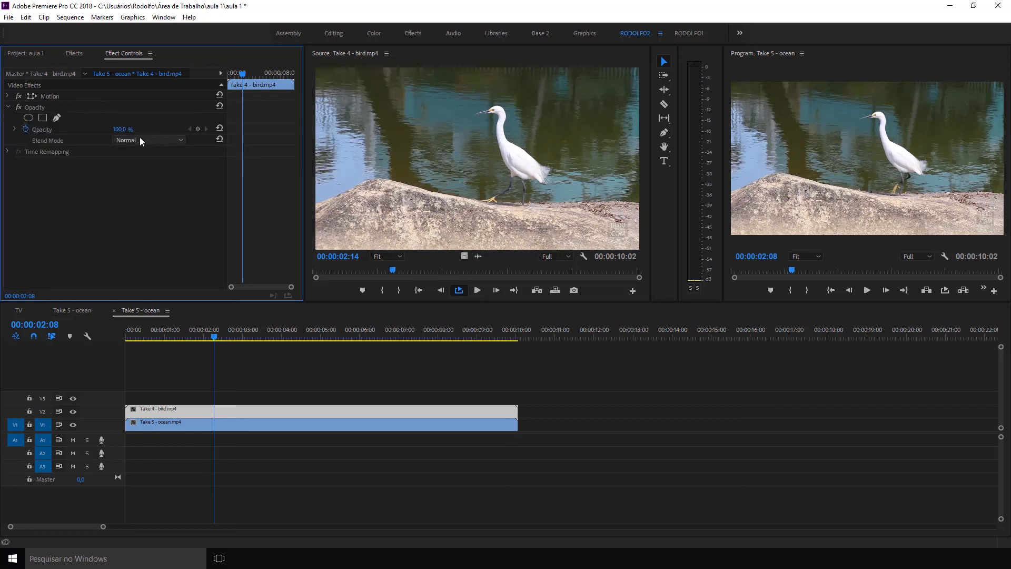
left_click(199, 414)
left_click(188, 426)
left_click(189, 414)
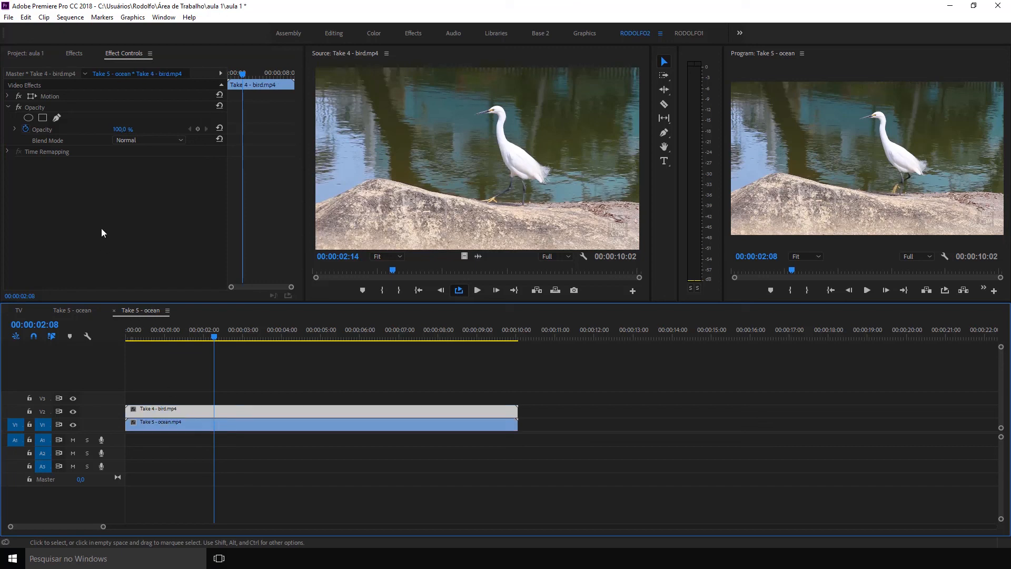
left_click_drag(123, 130, 85, 130)
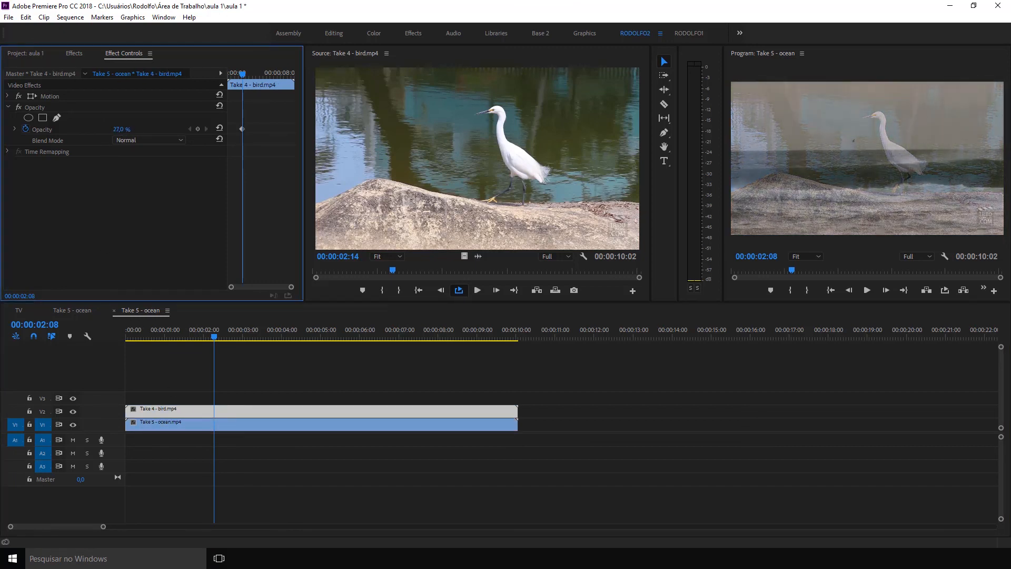
Set the bird clip's opacity to 0% at 00:00:02:13, keeping the clip selected.
left_click_drag(179, 336, 220, 312)
left_click_drag(121, 130, 99, 130)
left_click(277, 382)
left_click(237, 409)
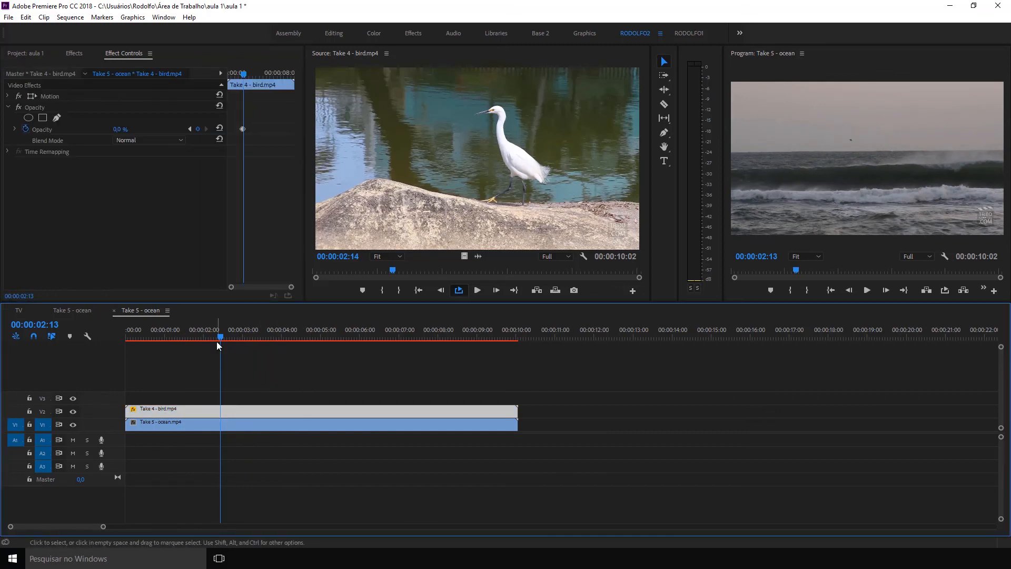
At 00:00:02:23, hide and re-show track V2, then set the bird clip's opacity to 100%.
mouse_move(220, 336)
left_mouse_down()
mouse_move(276, 337)
mouse_move(233, 337)
left_mouse_up()
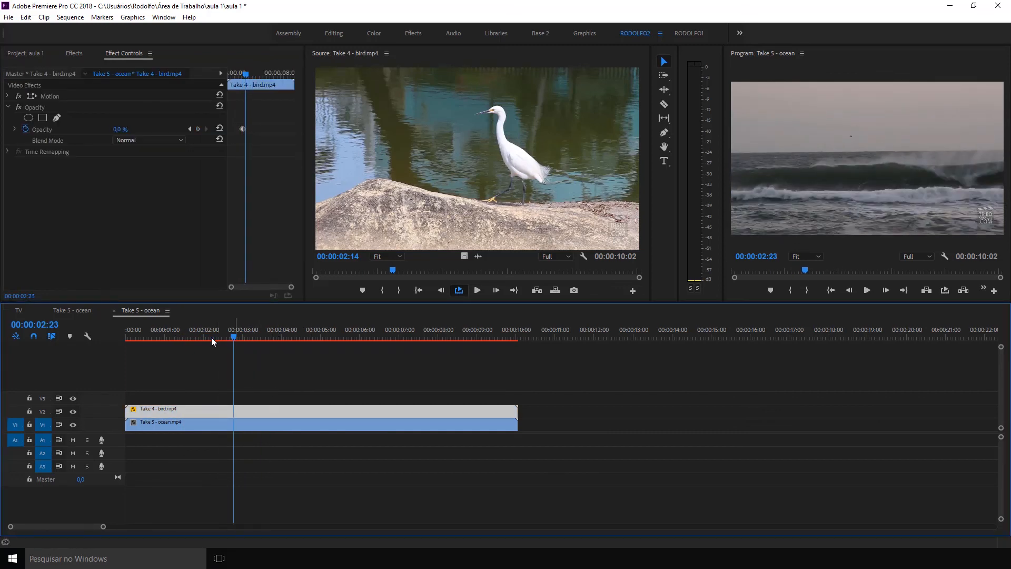
left_click(73, 411)
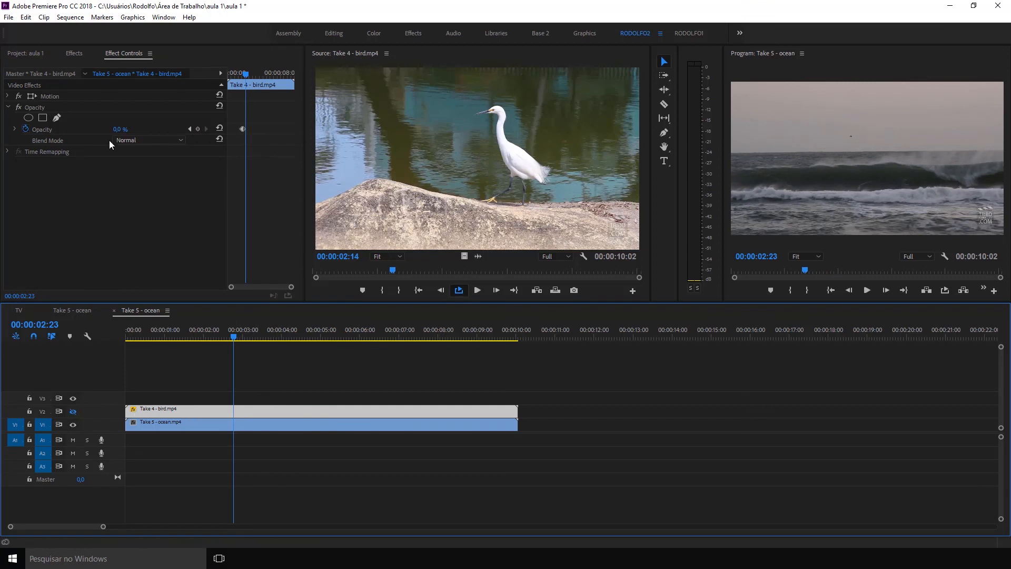
left_click(75, 412)
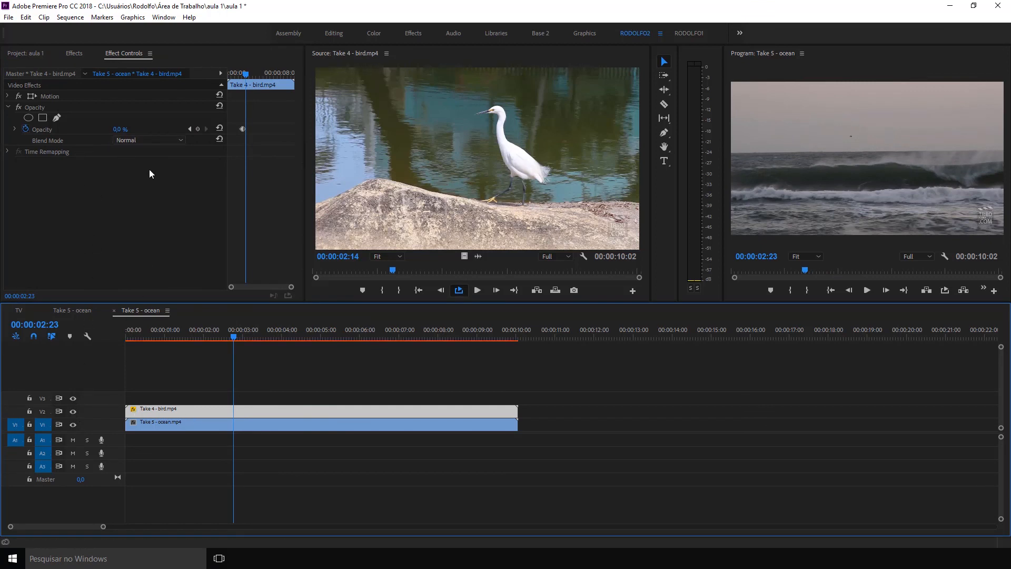
left_click_drag(120, 129, 173, 129)
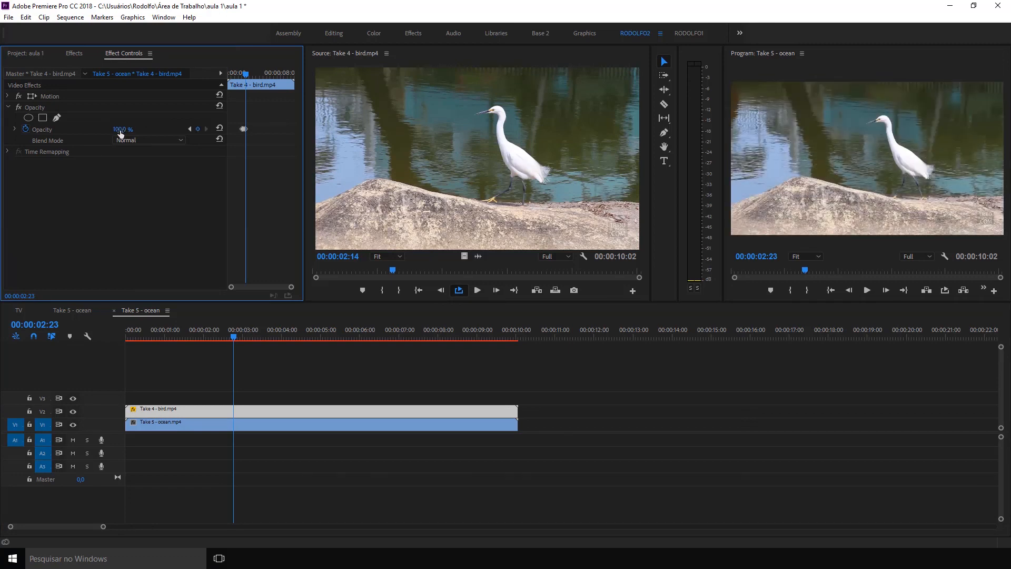
Try the Multiply, Darker Color, Overlay and Linear Light blend modes on the bird clip, then reopen the blend mode choices.
left_click(137, 142)
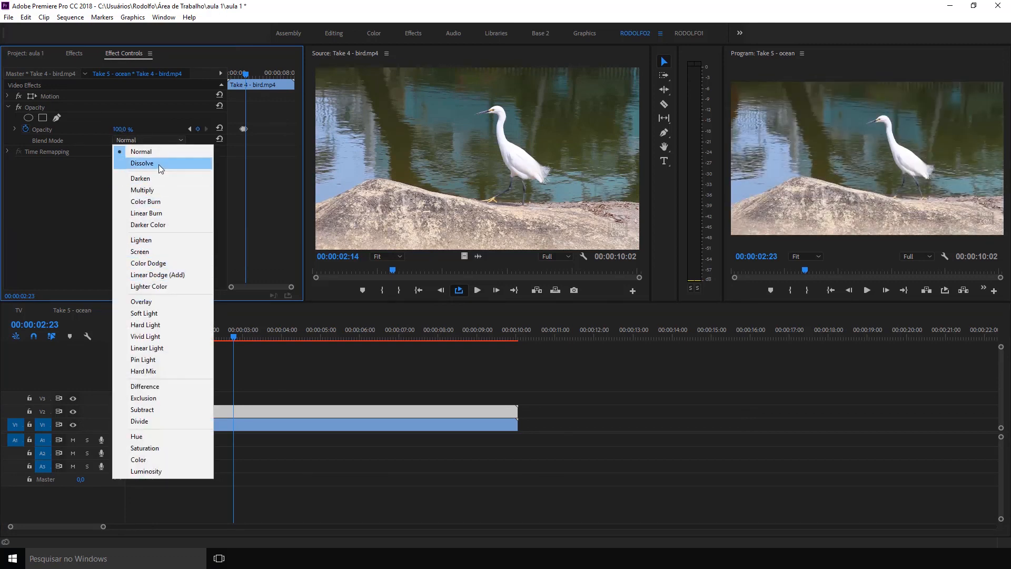
left_click(84, 169)
left_click(132, 140)
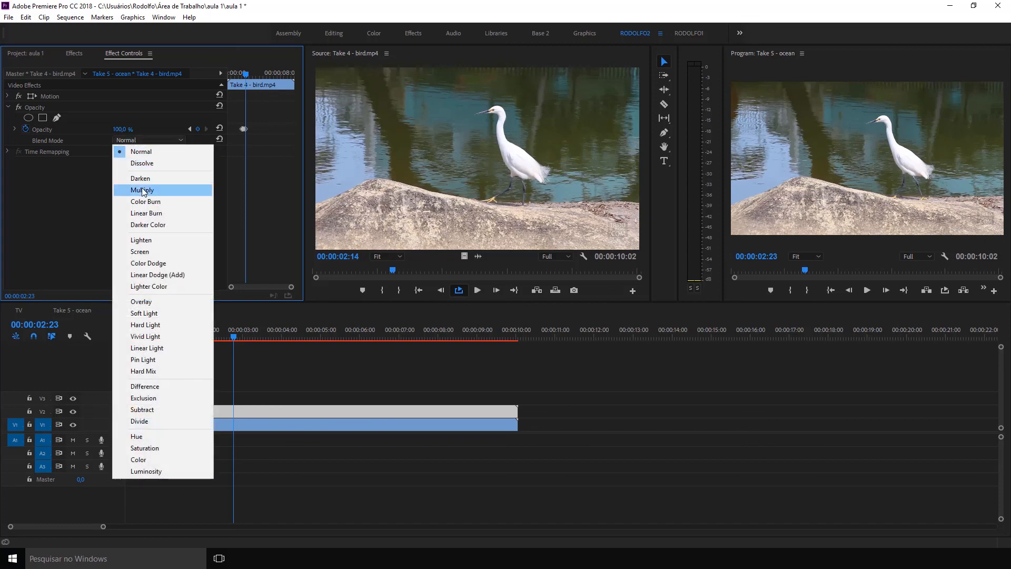
left_click(142, 189)
left_click(139, 140)
left_click(145, 223)
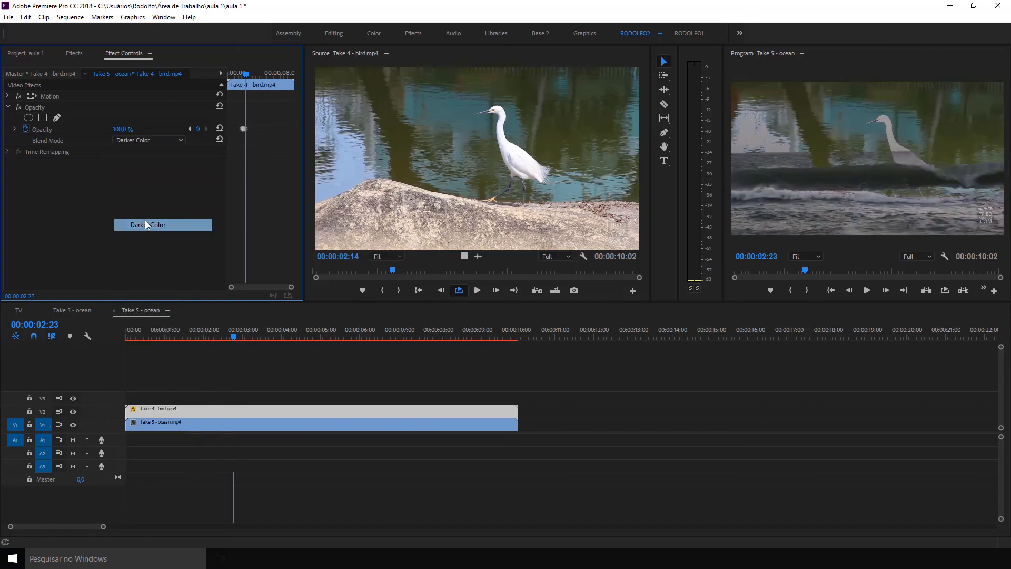
left_click(138, 141)
left_click(149, 303)
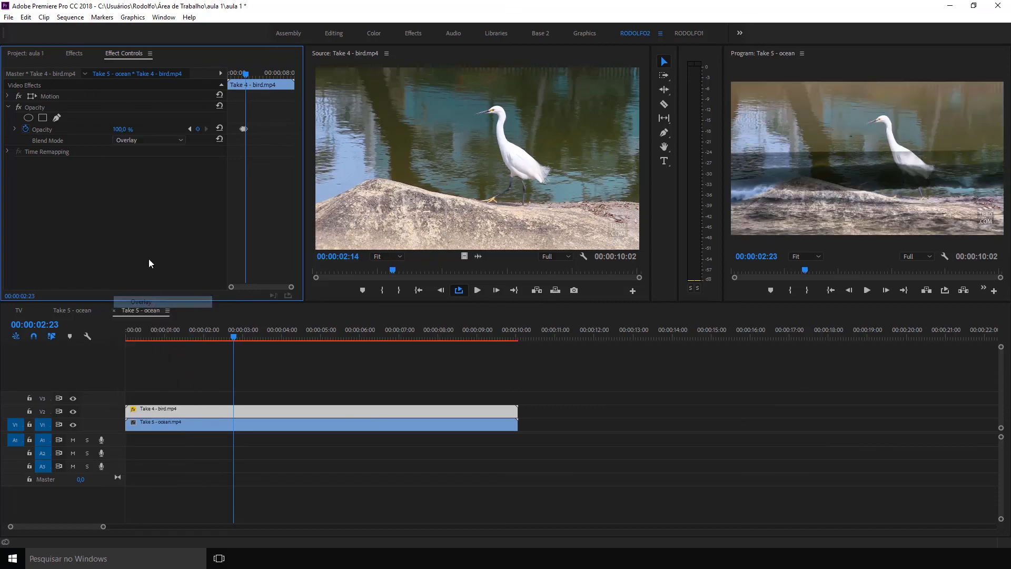
left_click(140, 141)
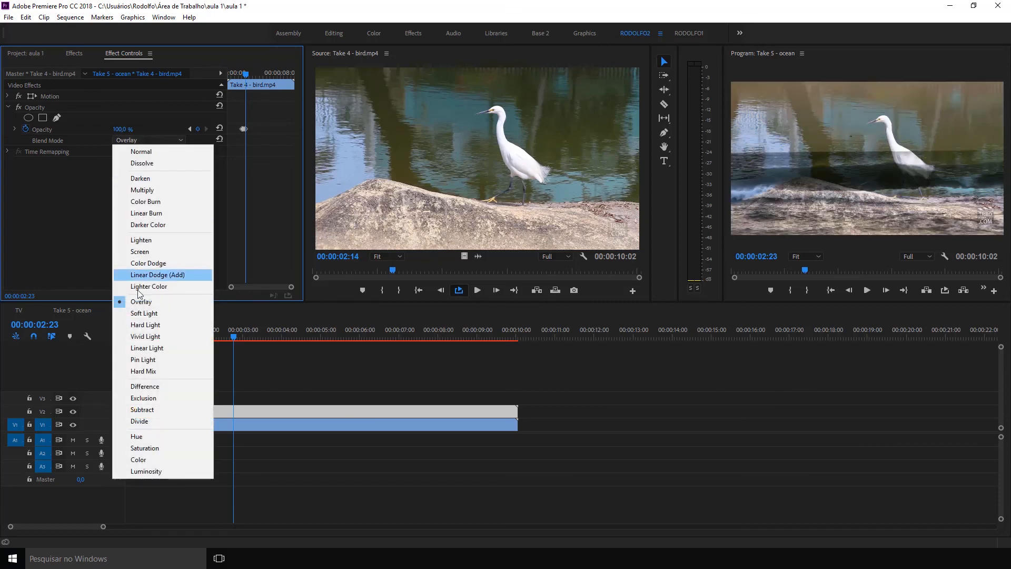
left_click(146, 347)
left_click(137, 144)
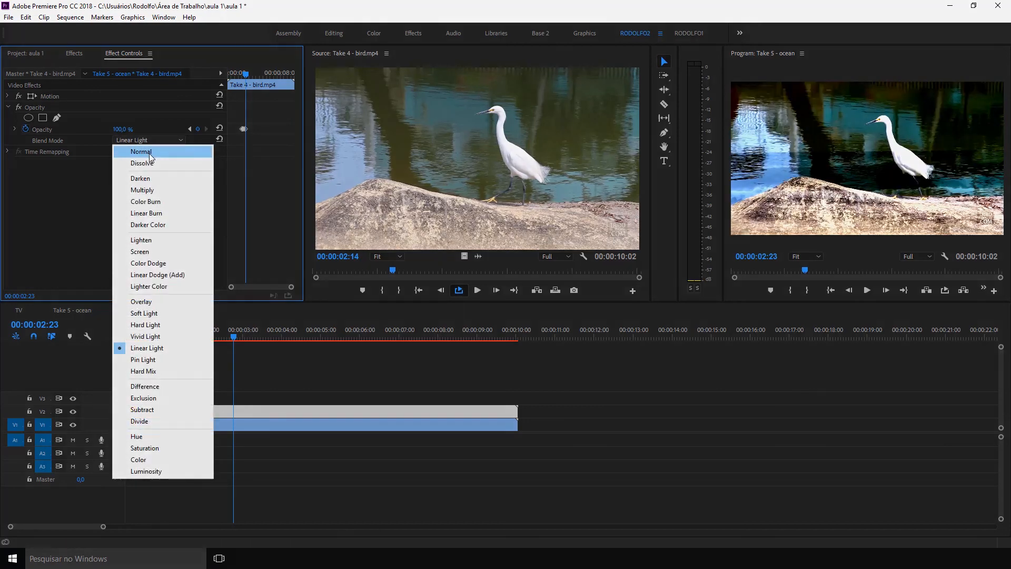